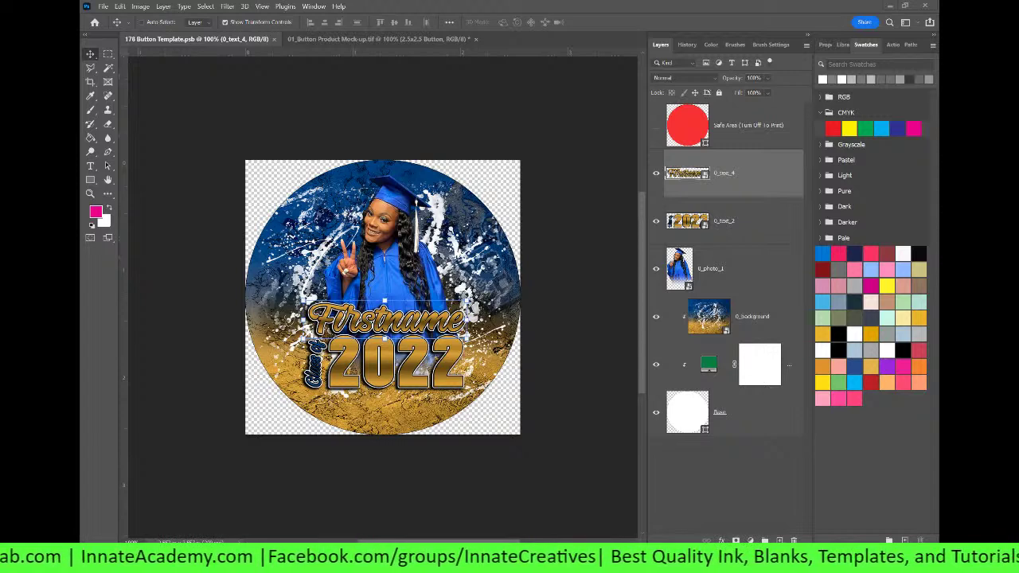
# Step: Examine the graduation design on the button product mock-up, then inspect it up close in the 178 Button Template document
pyautogui.click(299, 35)
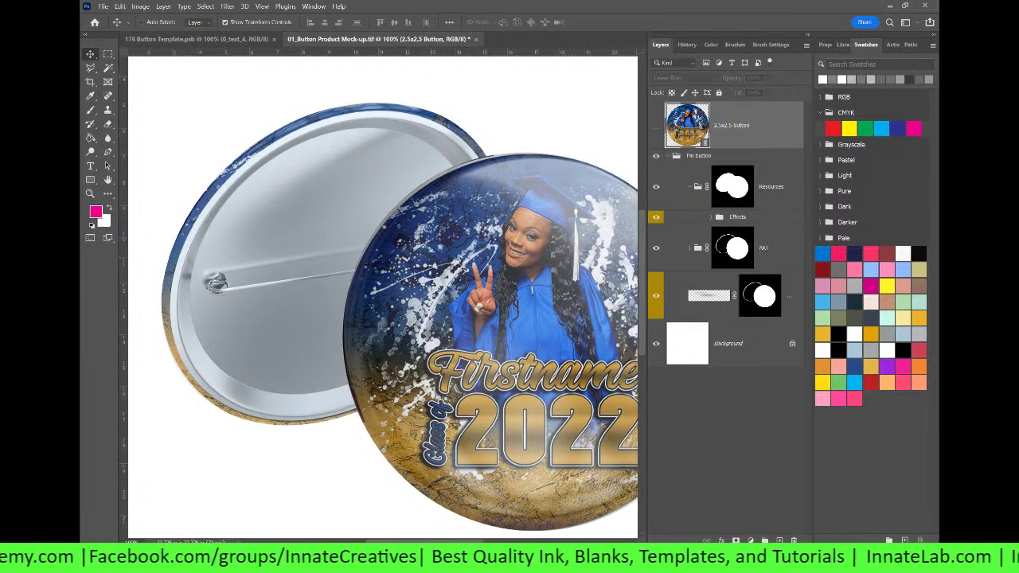
pyautogui.hscroll(2, 391, 193)
pyautogui.hscroll(3, 382, 294)
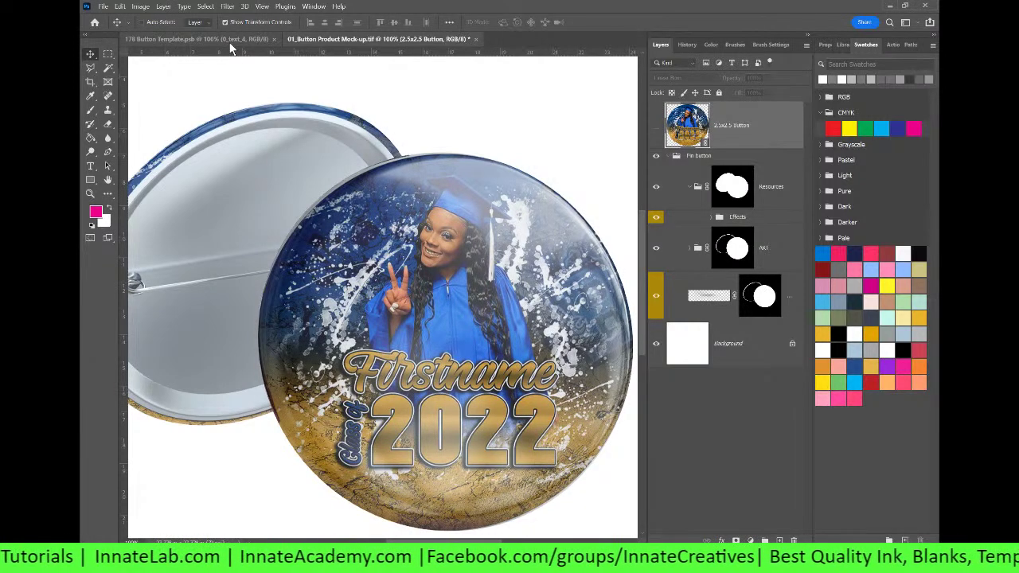
pyautogui.click(229, 42)
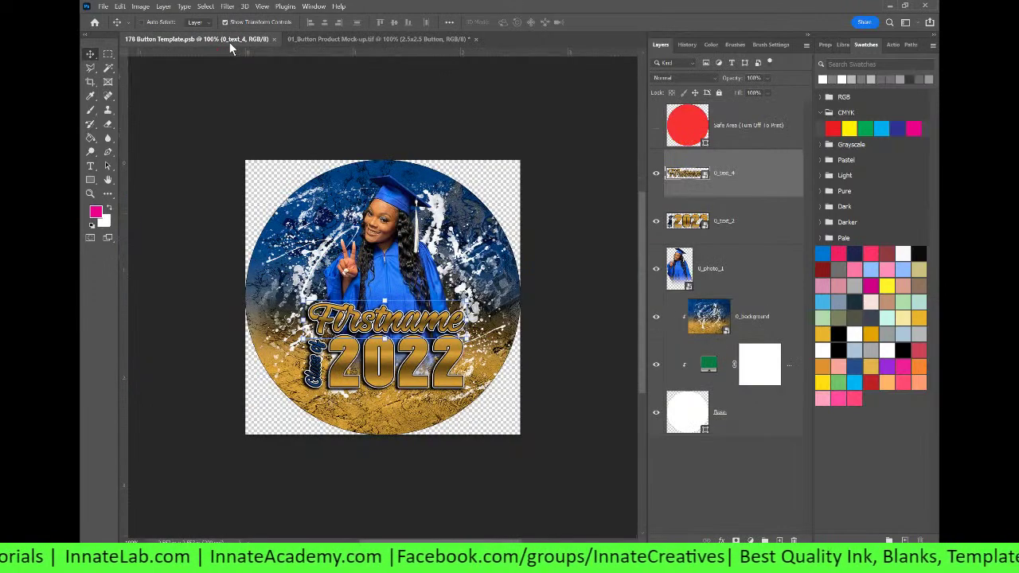
pyautogui.hotkey('ctrl', '=')
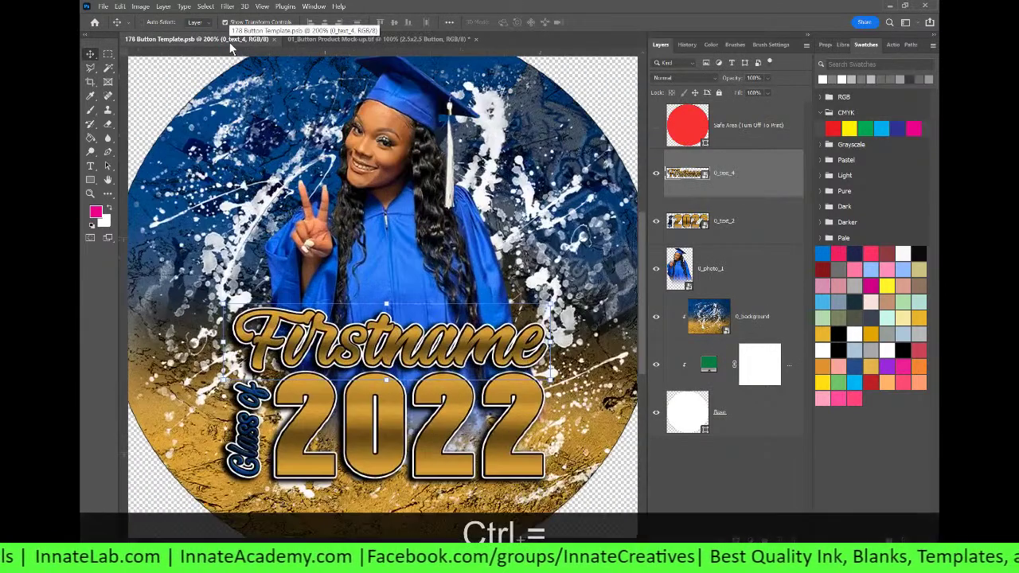
pyautogui.hotkey('ctrl', '-')
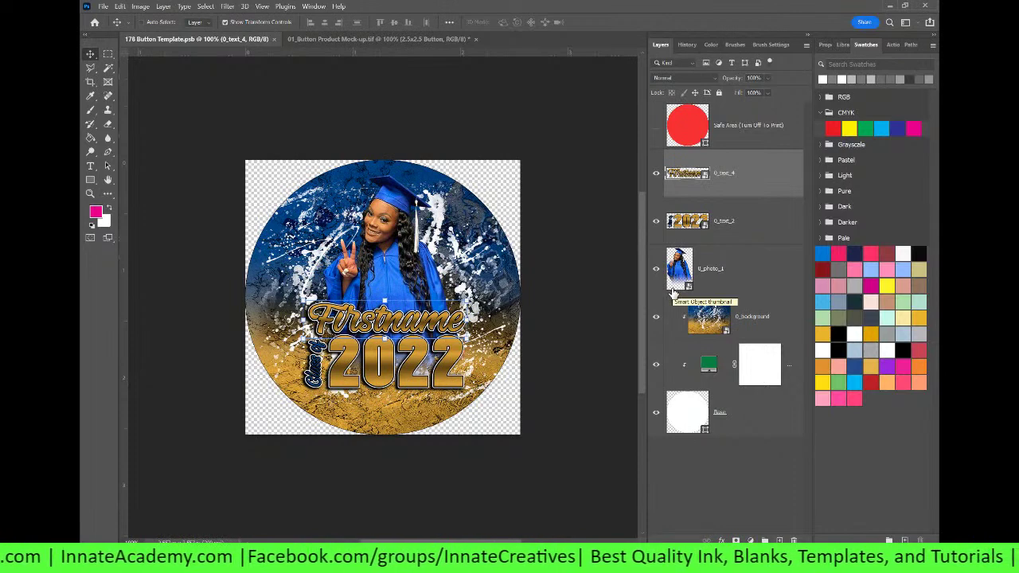
# Step: Select the 0_photo_1 layer, switch to the 178 folder in File Explorer, and open the Glitter Style file with Adobe Photoshop 2022
pyautogui.click(739, 280)
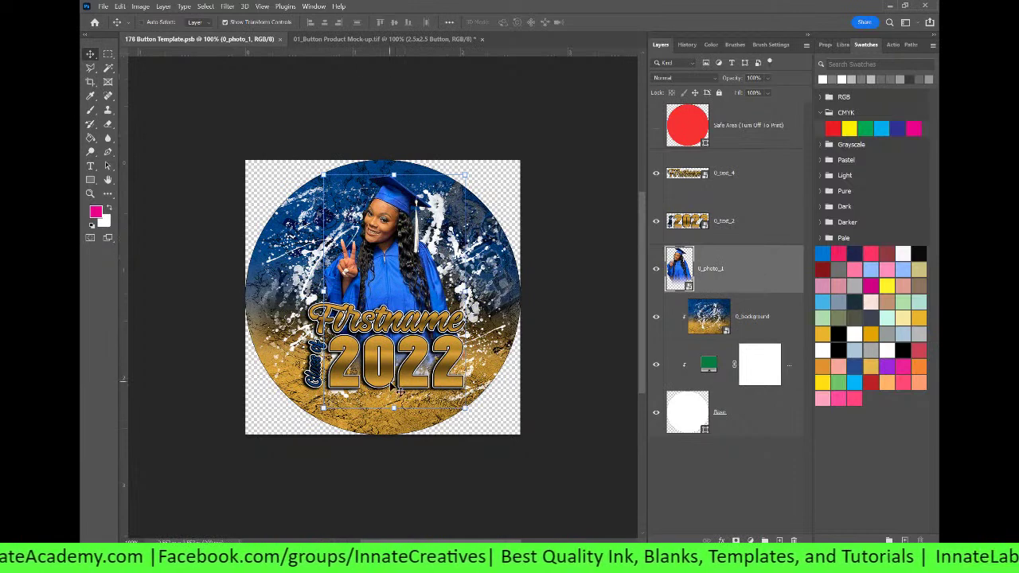
pyautogui.moveTo(522, 563)
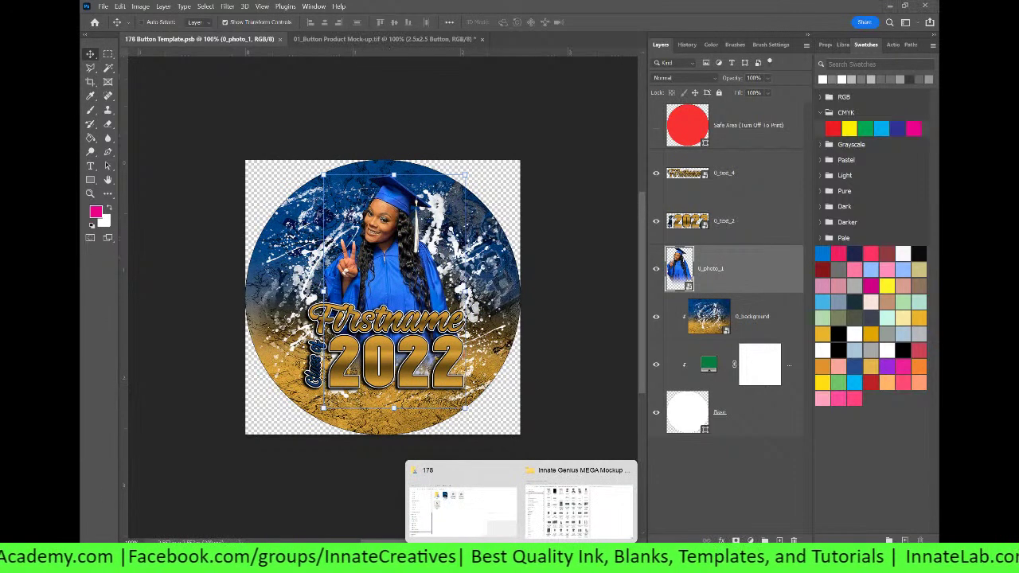
pyautogui.click(445, 494)
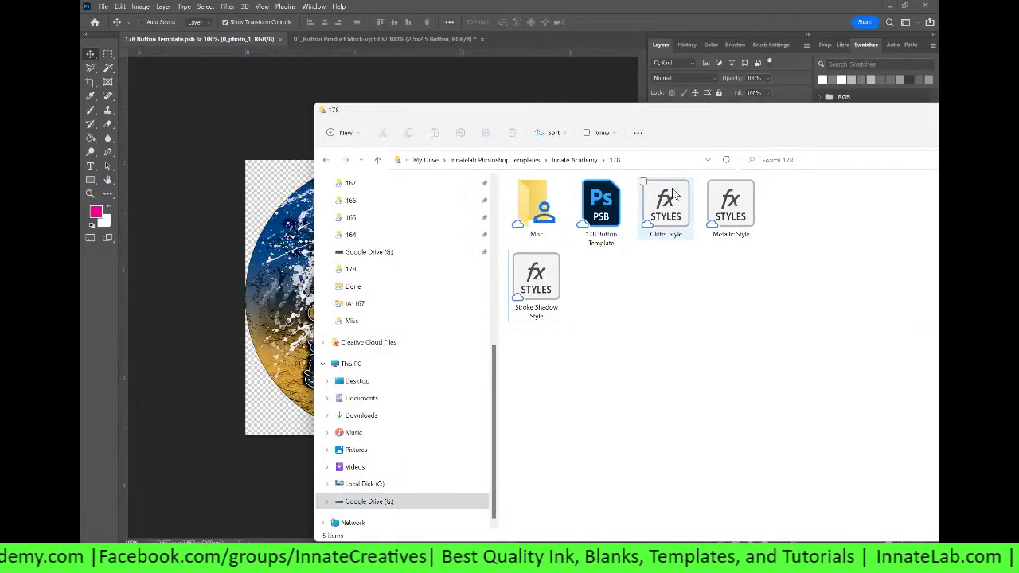
pyautogui.moveTo(643, 111); pyautogui.dragTo(554, 99)
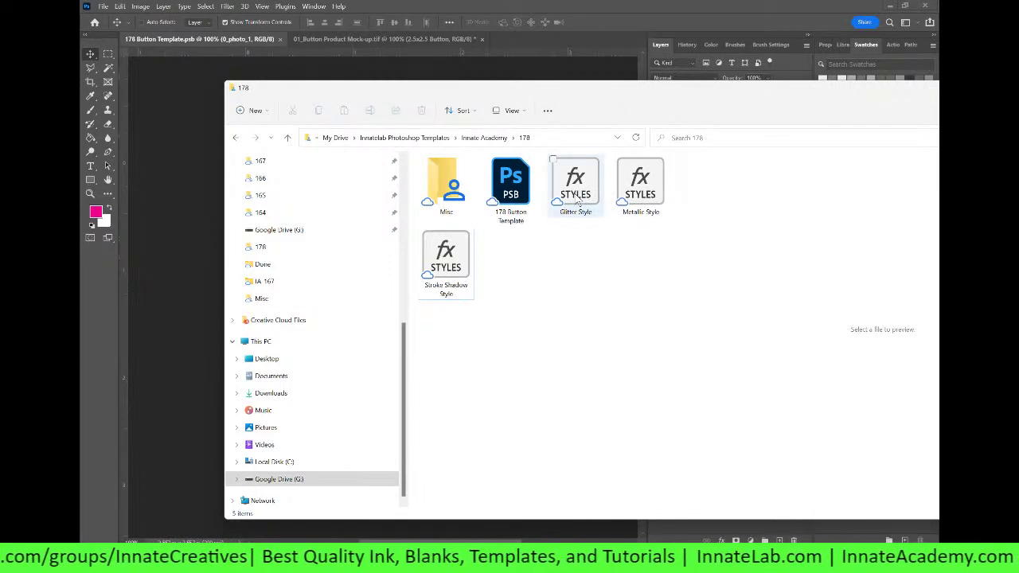
pyautogui.moveTo(543, 87); pyautogui.dragTo(491, 83)
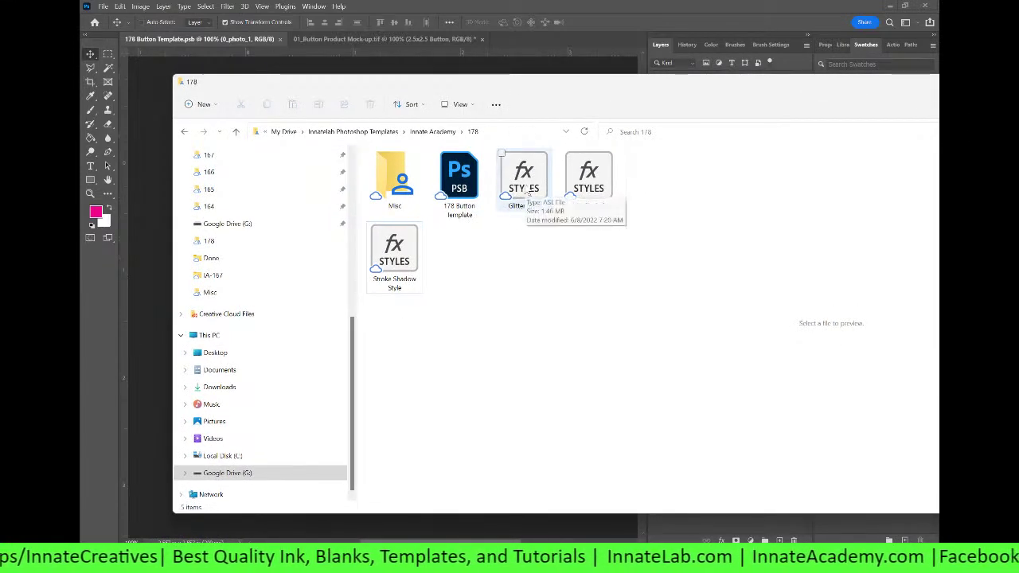
pyautogui.moveTo(468, 88); pyautogui.dragTo(499, 427)
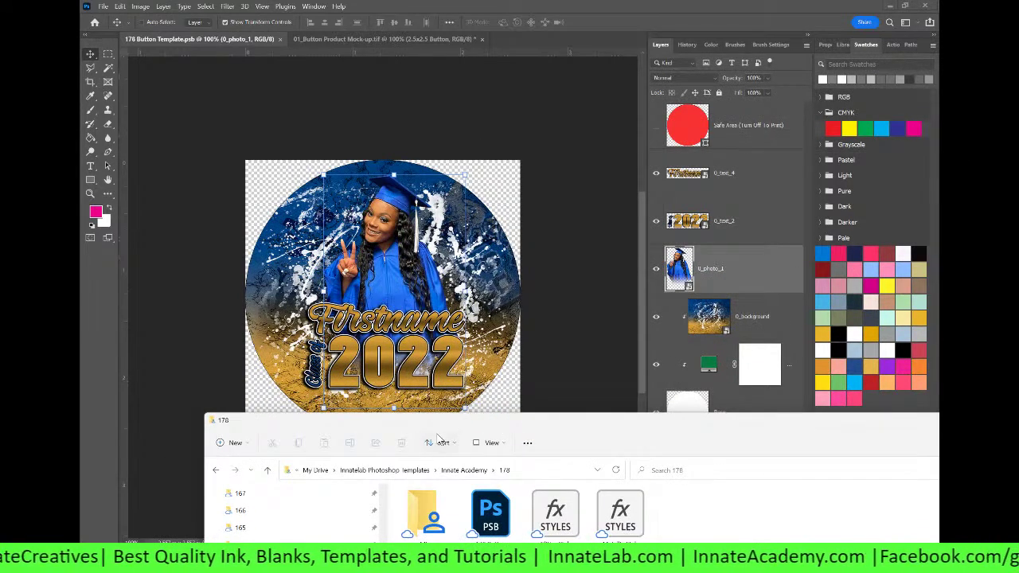
pyautogui.moveTo(442, 430); pyautogui.dragTo(516, 94)
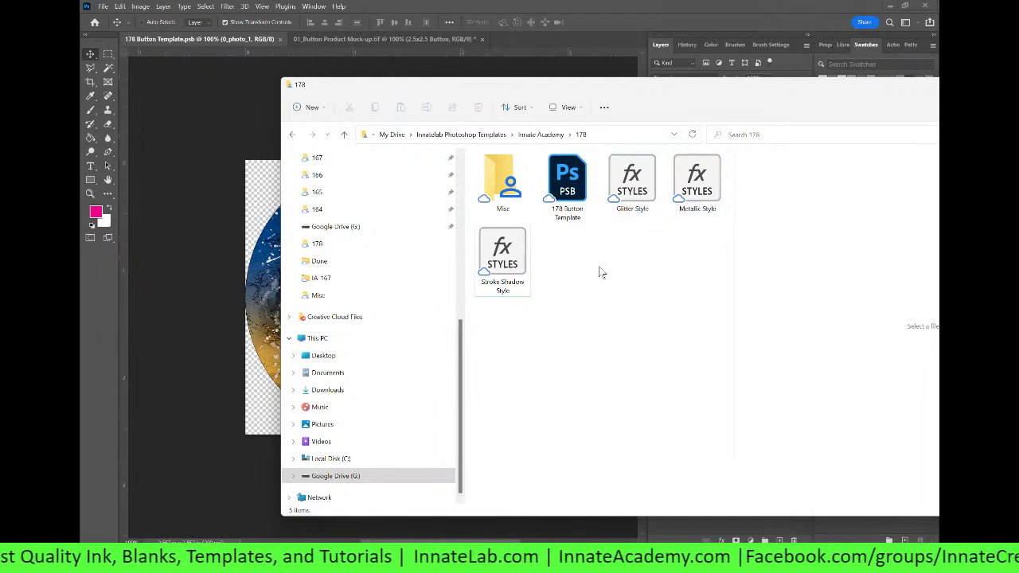
pyautogui.rightClick(632, 180)
pyautogui.moveTo(650, 227)
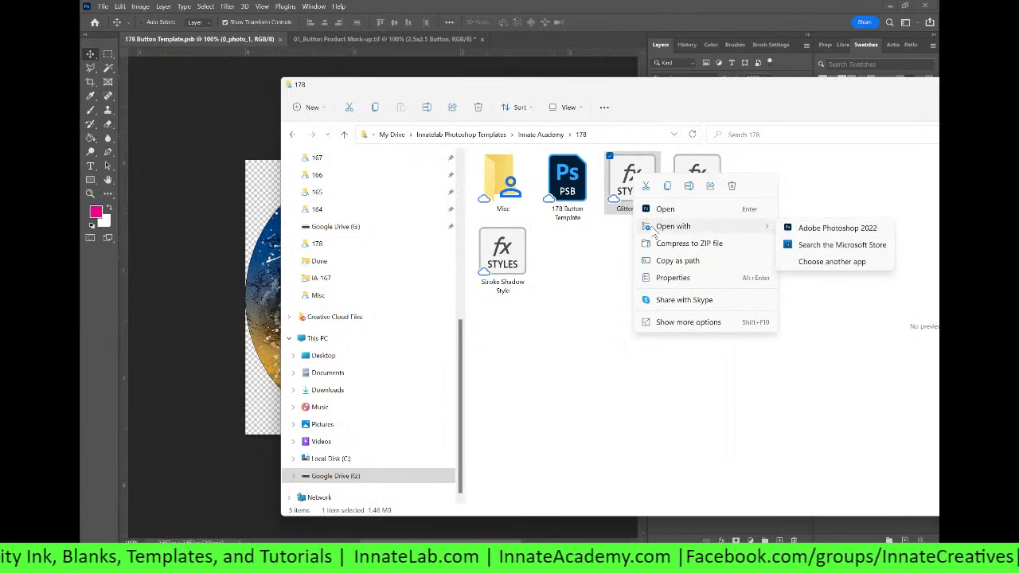
pyautogui.click(796, 230)
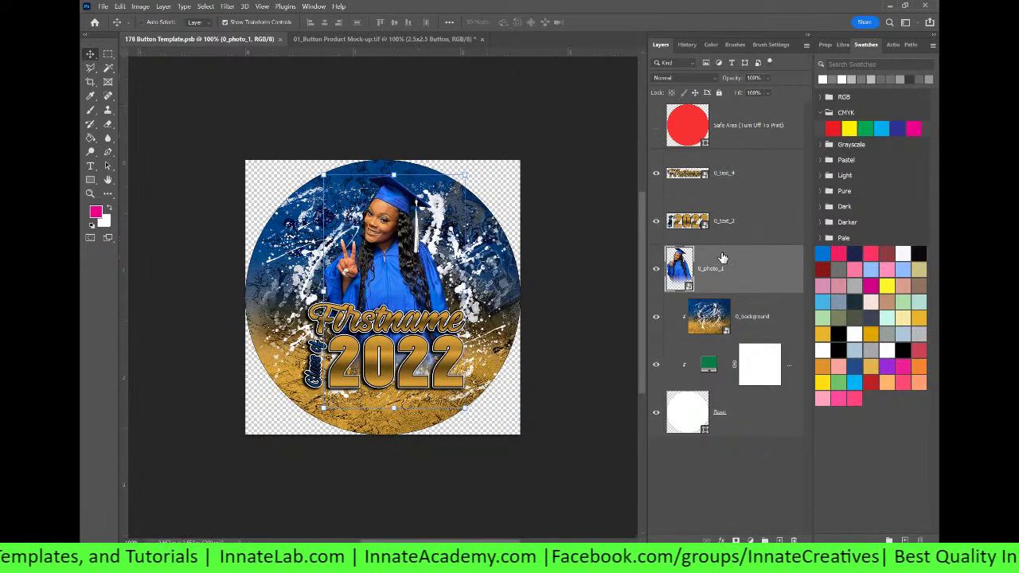
# Step: Check the style presets in the photo layer's Layer Style dialog for the Glitter Style group
pyautogui.click(723, 540)
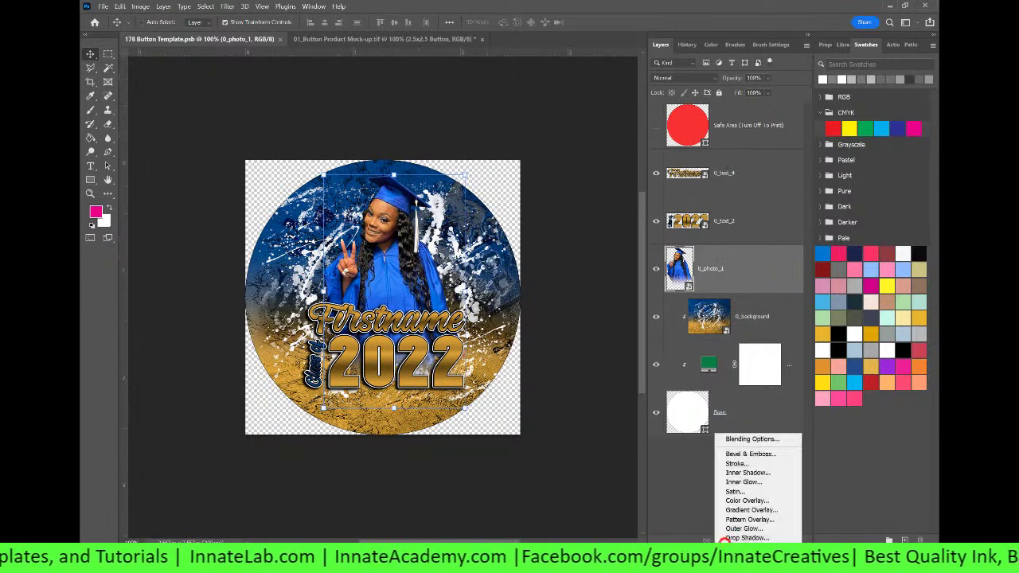
pyautogui.click(737, 440)
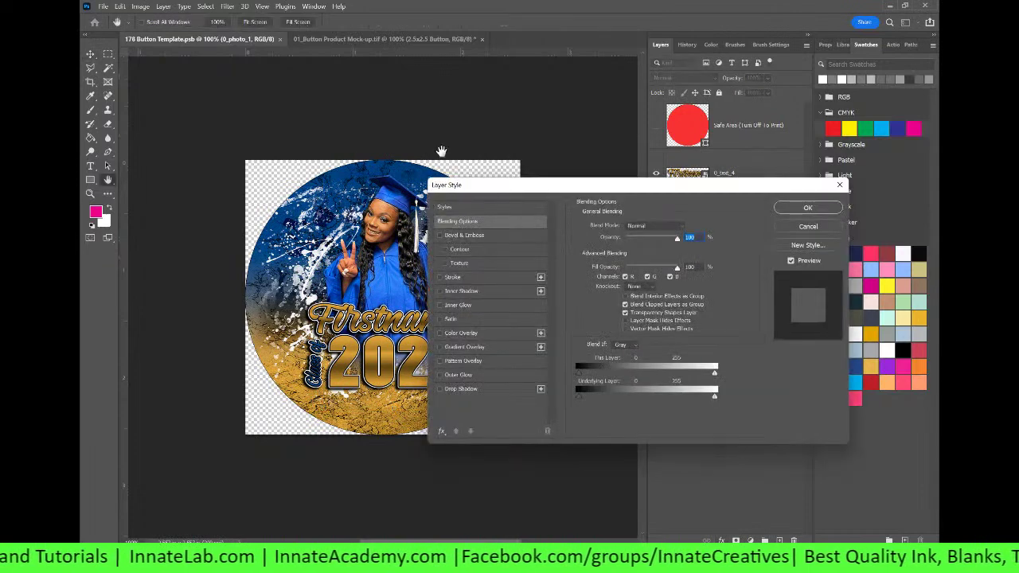
pyautogui.click(440, 208)
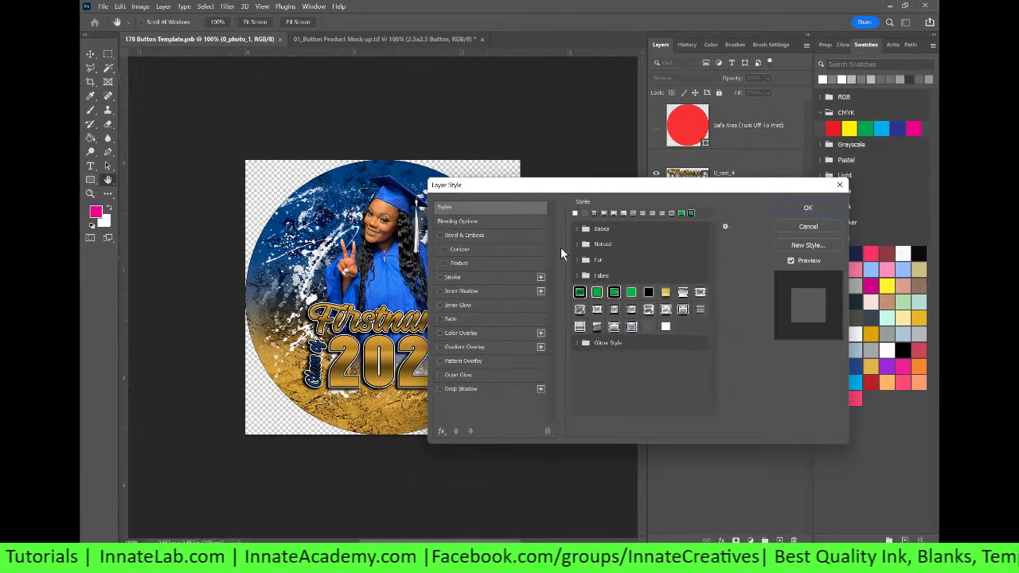
pyautogui.moveTo(581, 342)
pyautogui.mouseDown()
pyautogui.moveTo(588, 358)
pyautogui.moveTo(579, 350)
pyautogui.mouseUp()
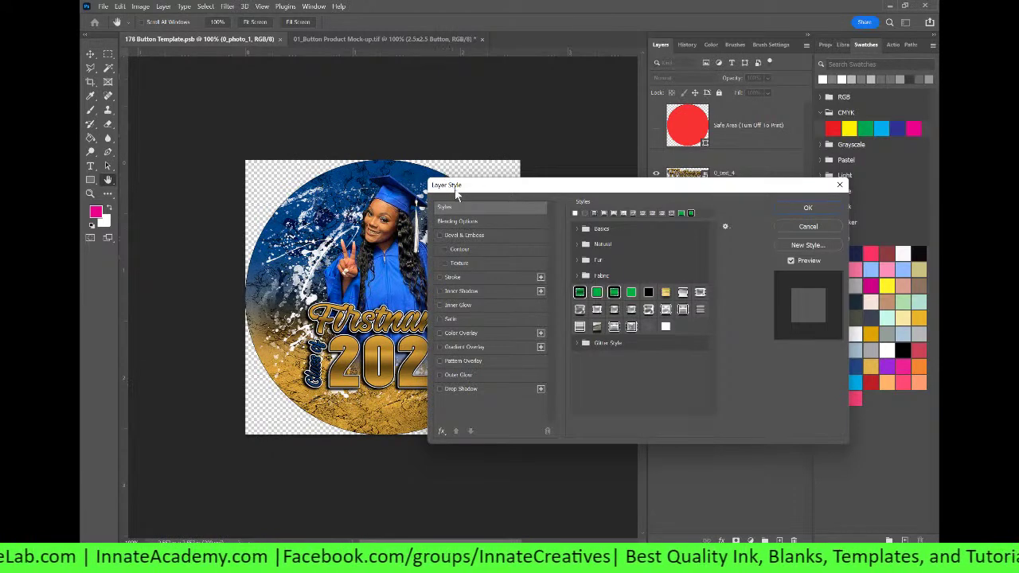
pyautogui.moveTo(549, 191); pyautogui.dragTo(579, 145)
# Step: Locate the Metallic Style file in the 178 folder and close the photo layer's Layer Style dialog without applying anything
pyautogui.moveTo(521, 559)
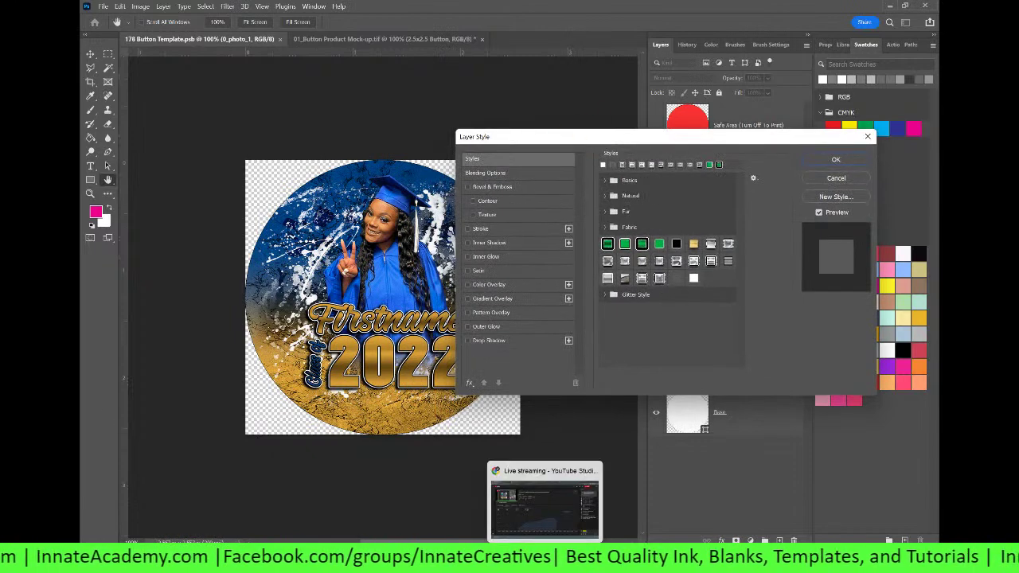
pyautogui.click(484, 507)
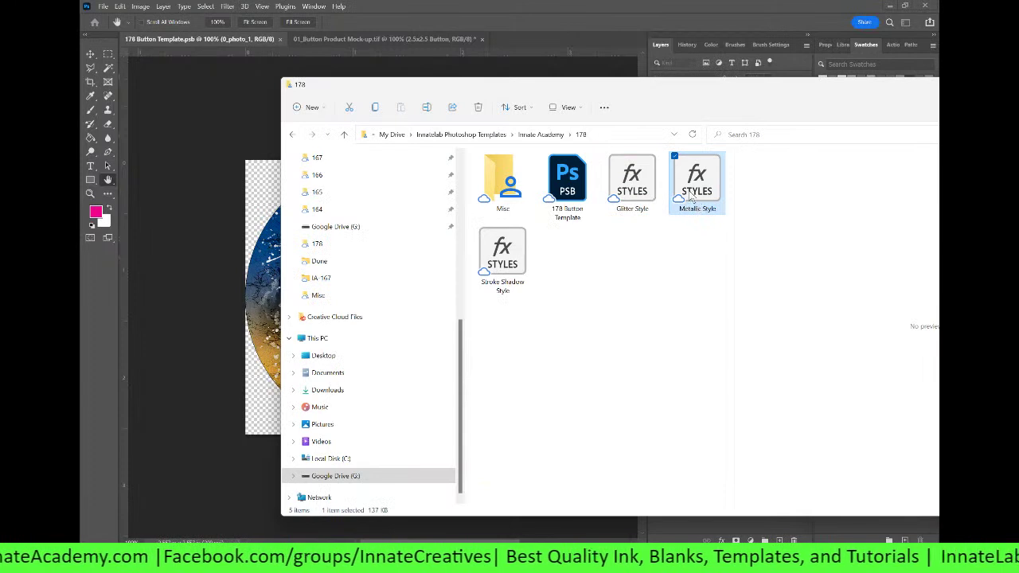
pyautogui.click(248, 37)
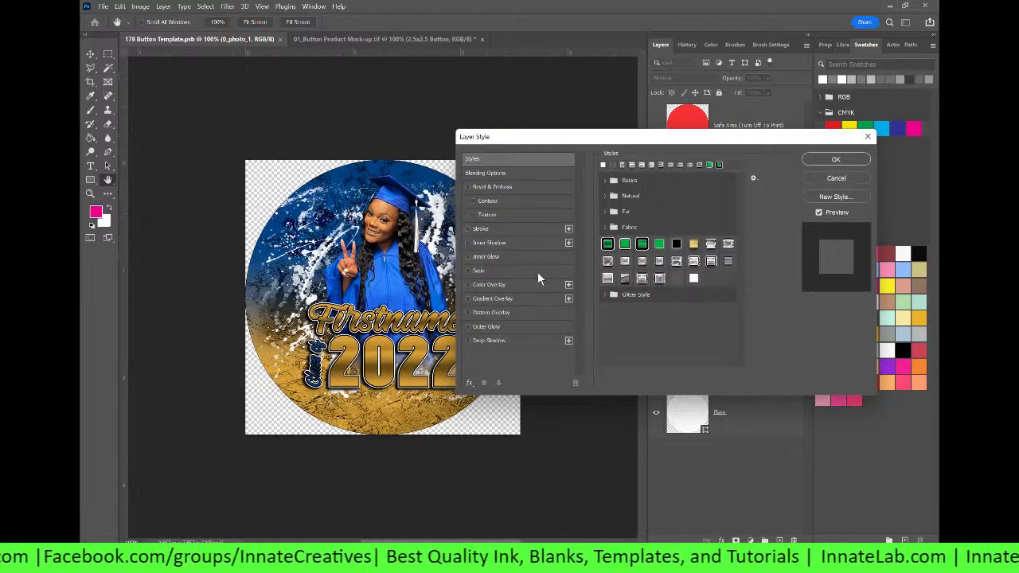
pyautogui.click(821, 180)
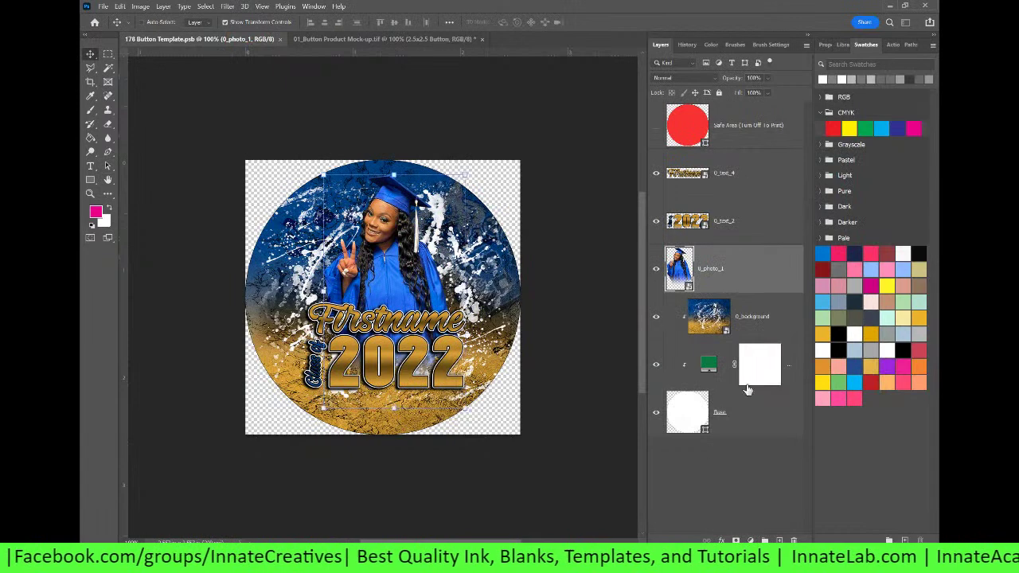
# Step: Import the Metallic Style file from the 178 folder into the style presets of the Layer Style dialog
pyautogui.rightClick(715, 430)
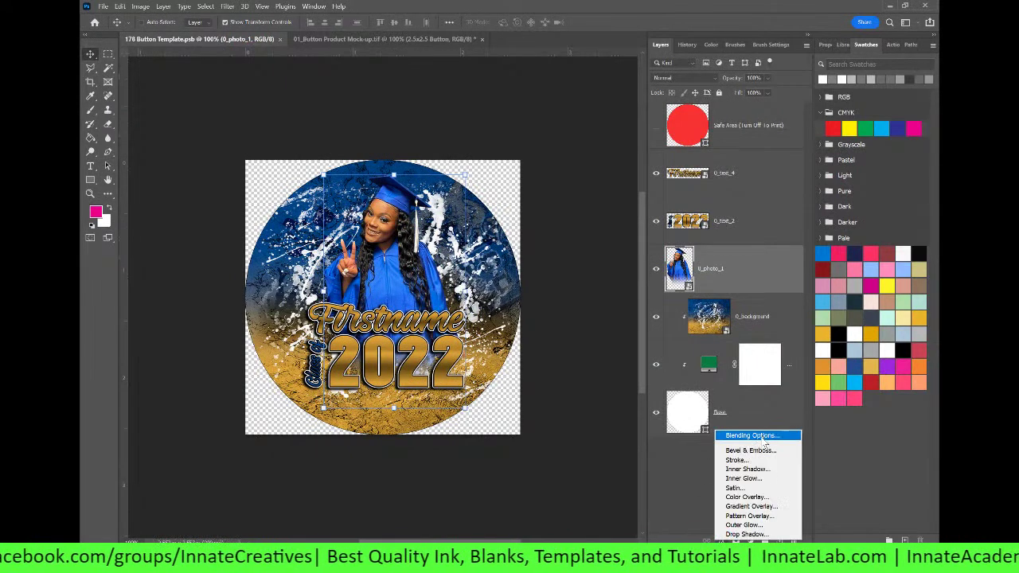
pyautogui.press('Escape')
pyautogui.doubleClick(760, 435)
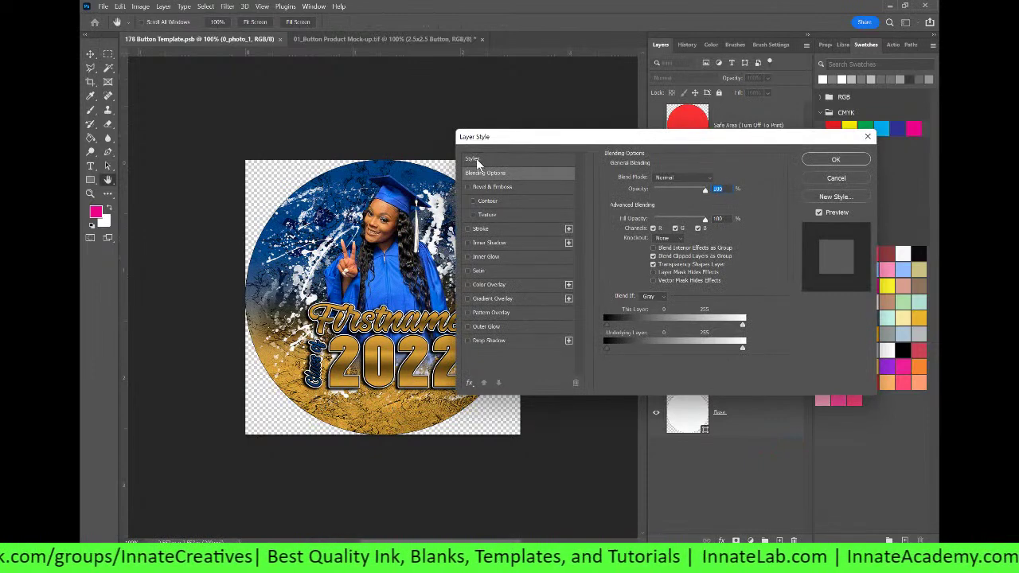
pyautogui.click(509, 161)
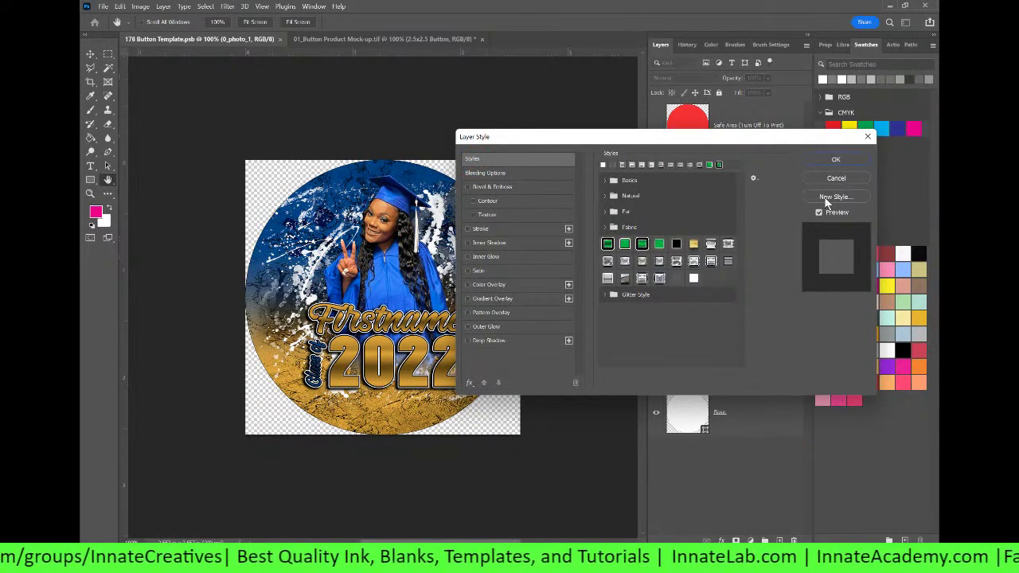
pyautogui.click(754, 178)
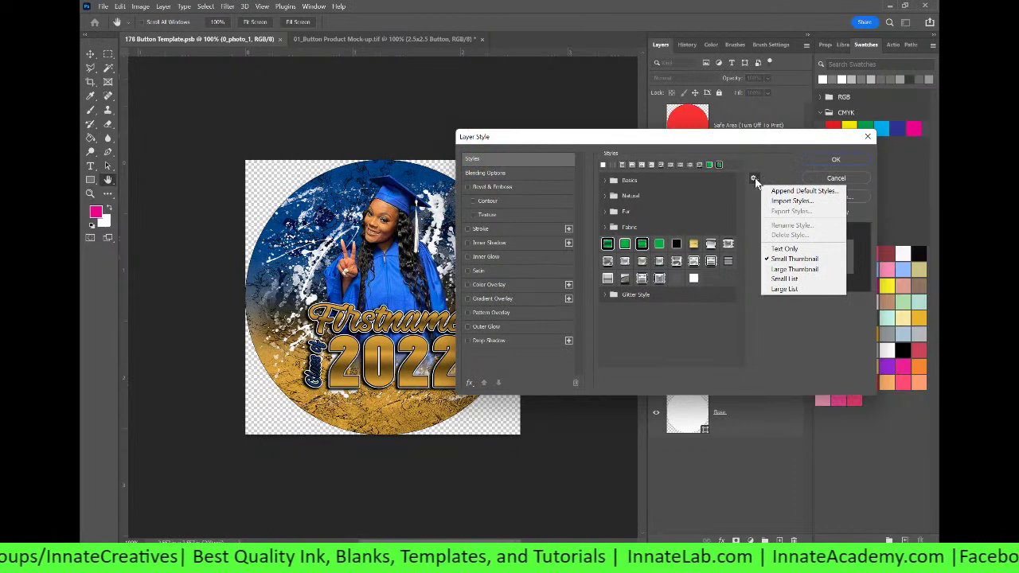
pyautogui.click(783, 202)
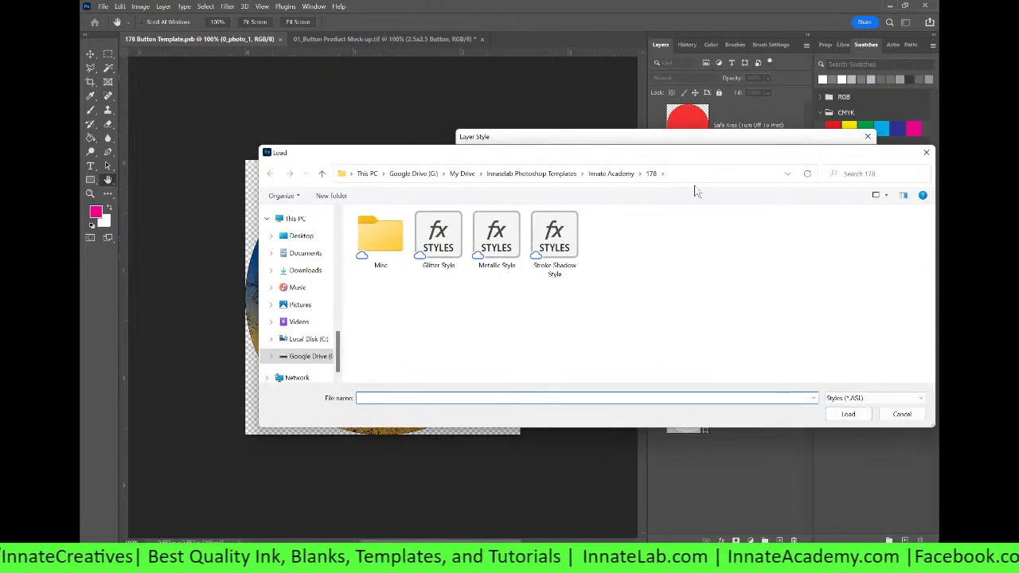
pyautogui.click(506, 238)
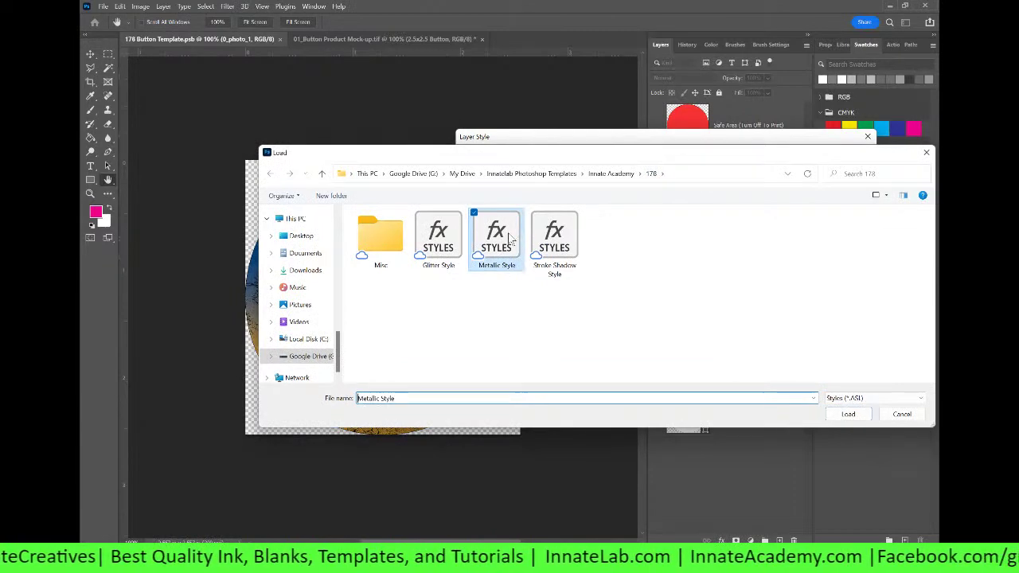
pyautogui.click(847, 417)
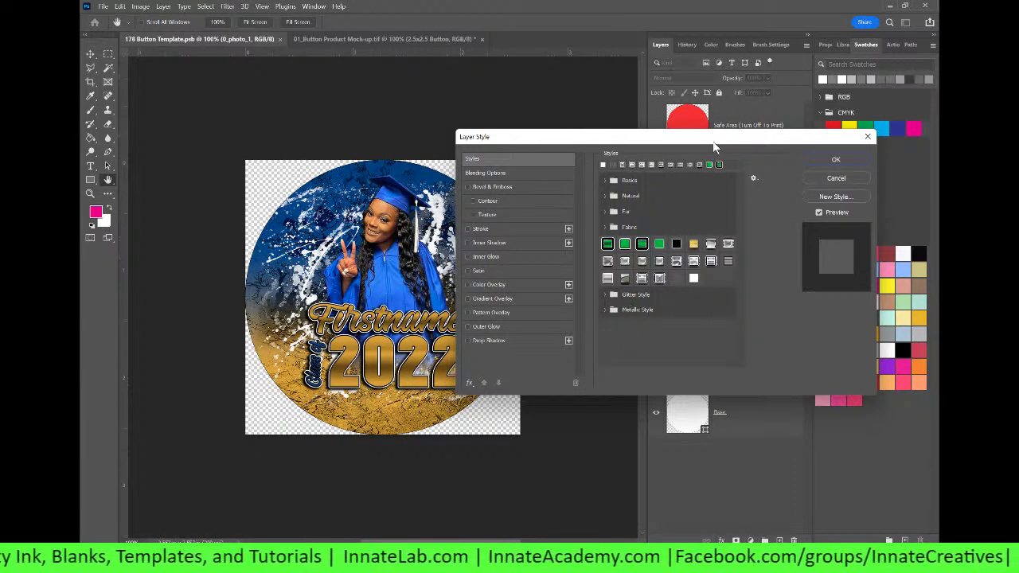
pyautogui.click(753, 180)
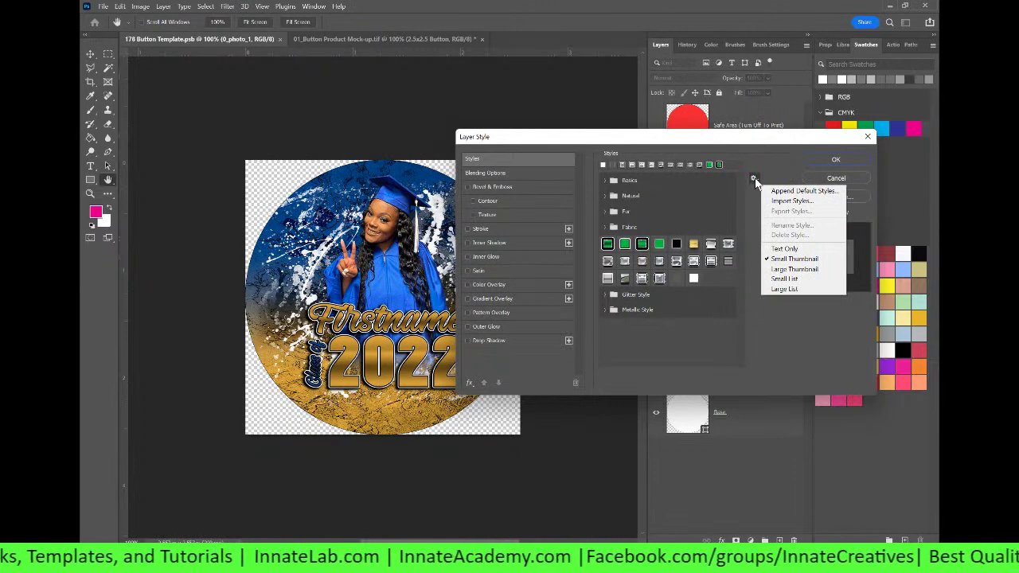
pyautogui.click(778, 169)
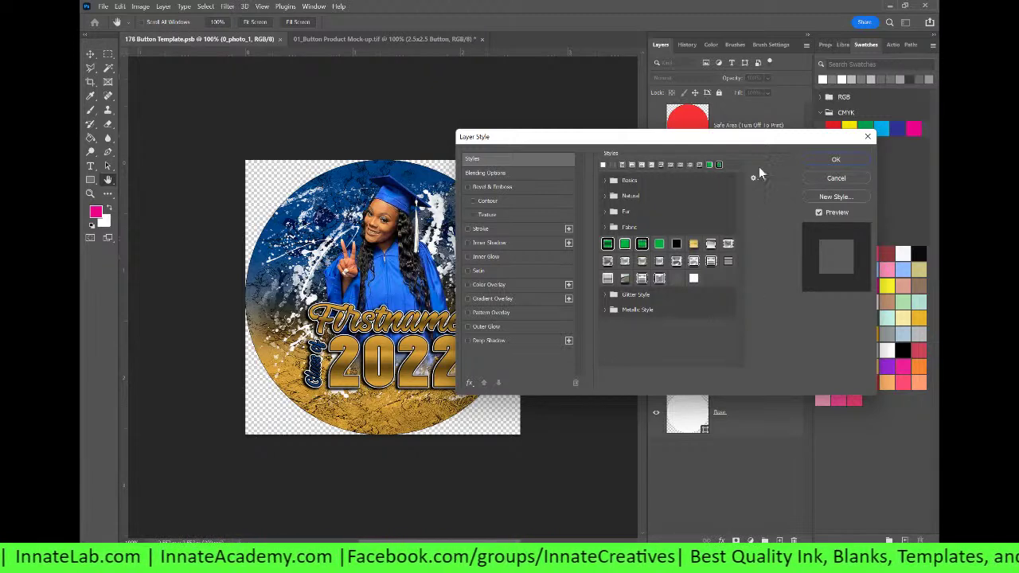
# Step: Import the Stroke Shadow Style file from the 178 folder by opening it with Adobe Photoshop 2022, kept as the default app for .asl files
pyautogui.moveTo(521, 566)
pyautogui.click(506, 503)
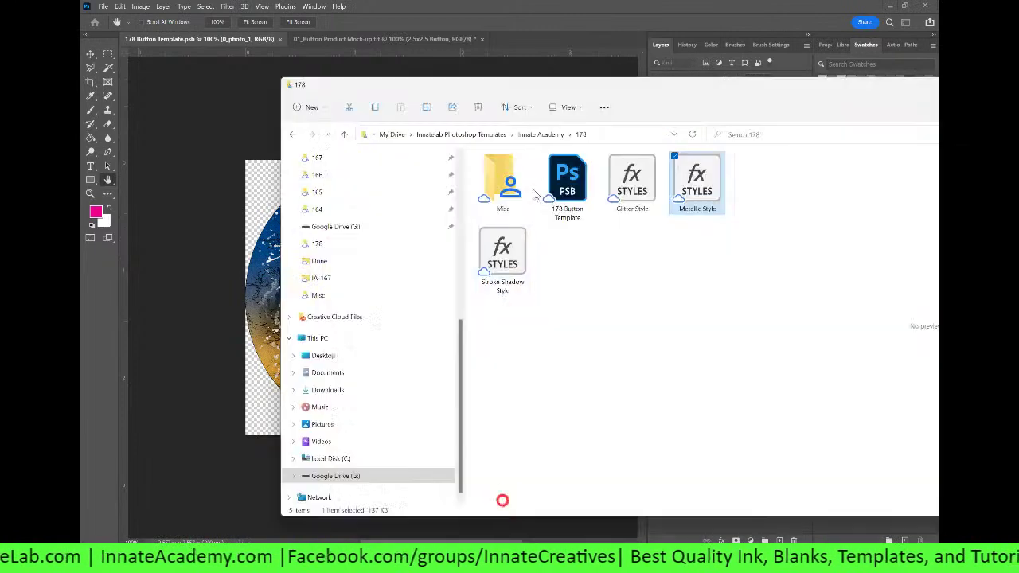
pyautogui.click(510, 268)
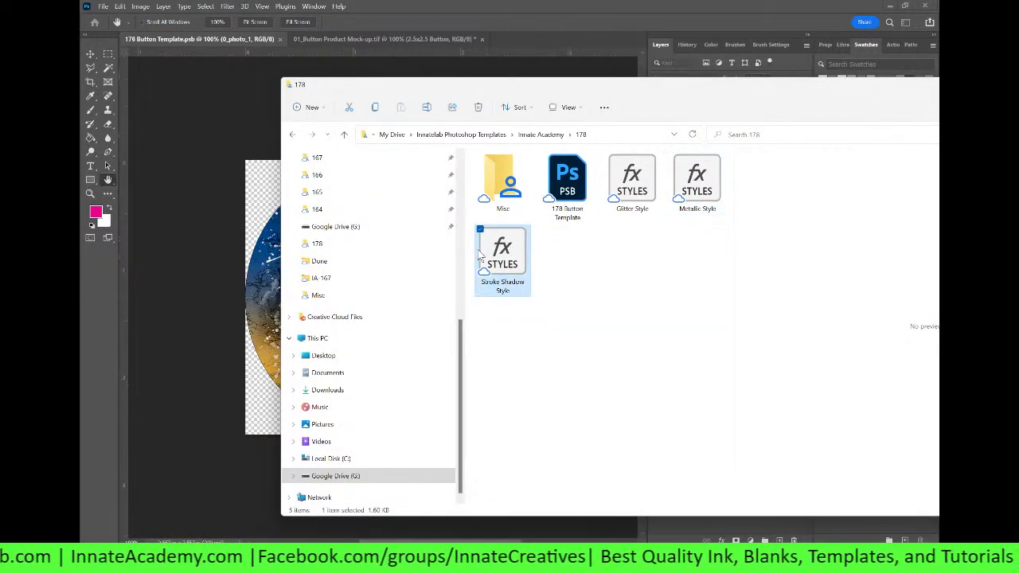
pyautogui.rightClick(512, 249)
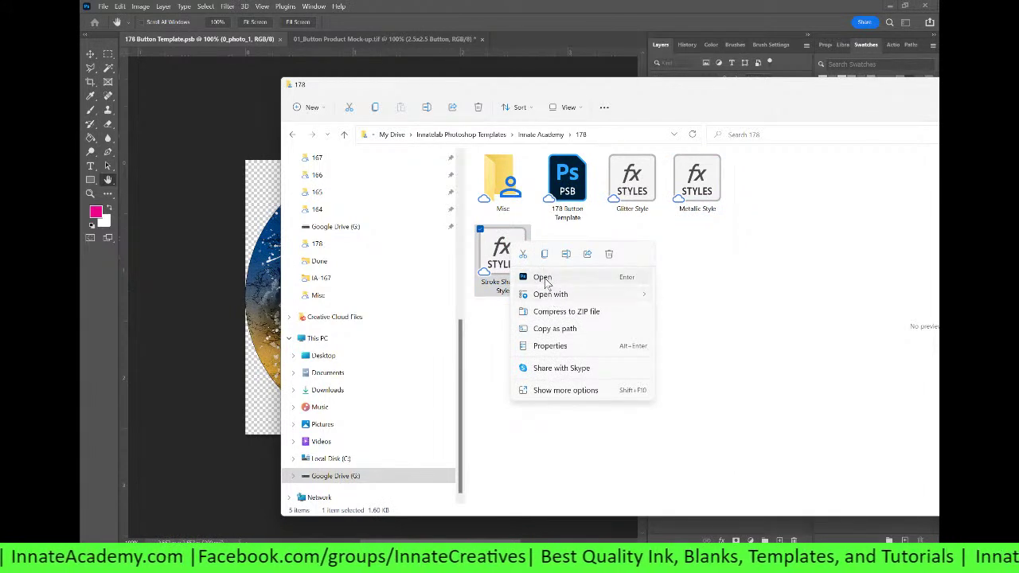
pyautogui.moveTo(549, 299)
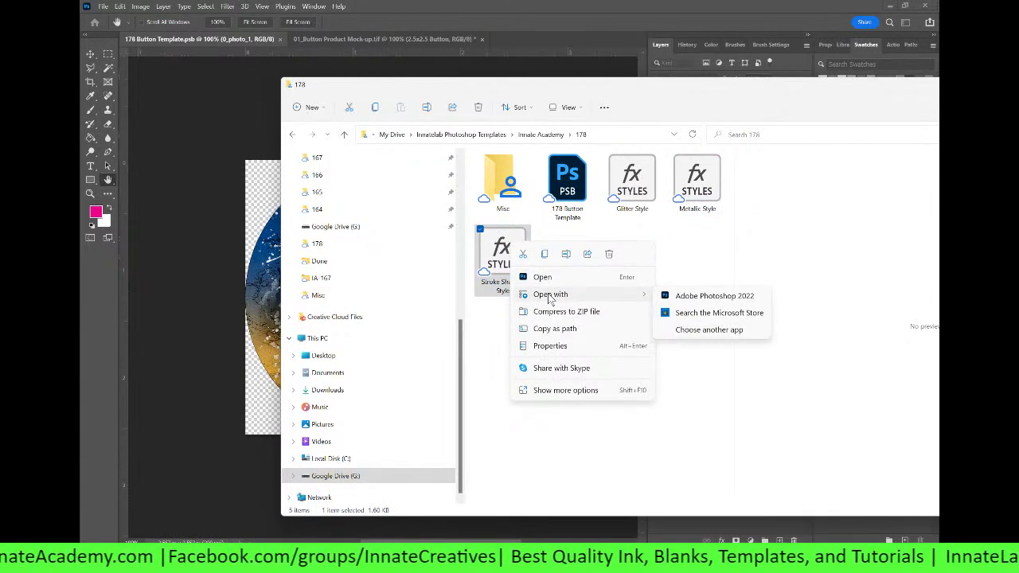
pyautogui.click(701, 334)
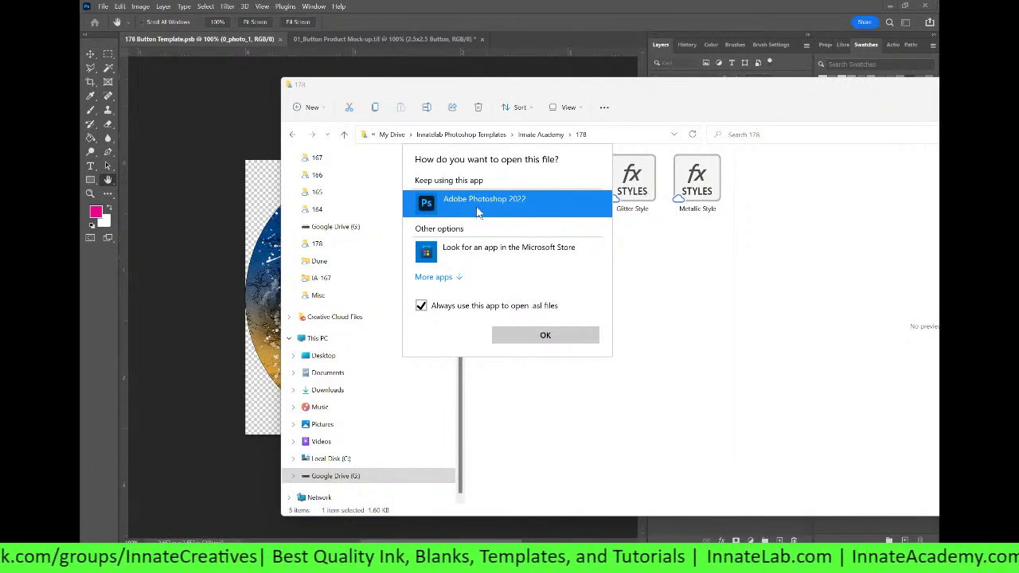
pyautogui.click(545, 333)
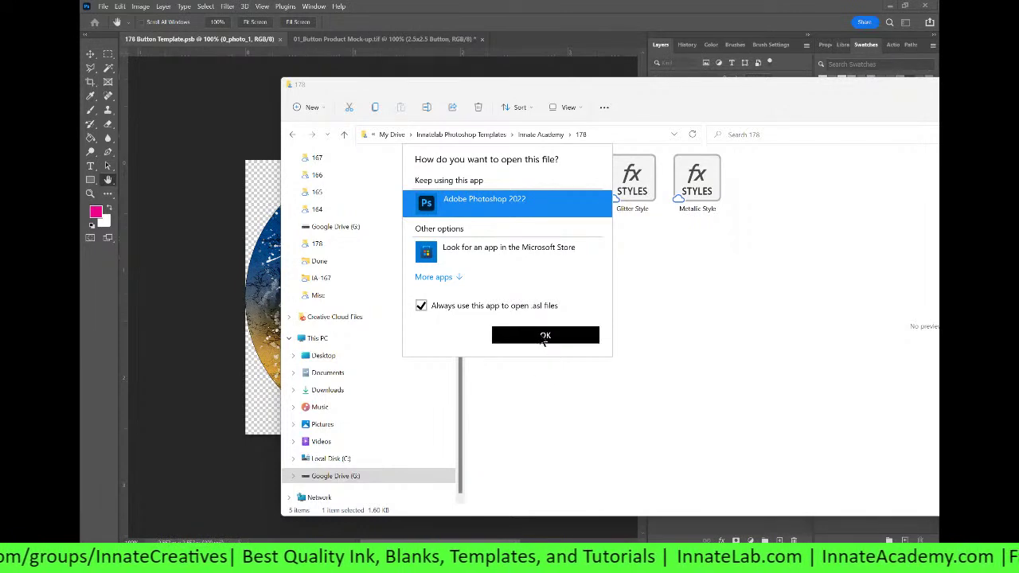
pyautogui.click(544, 335)
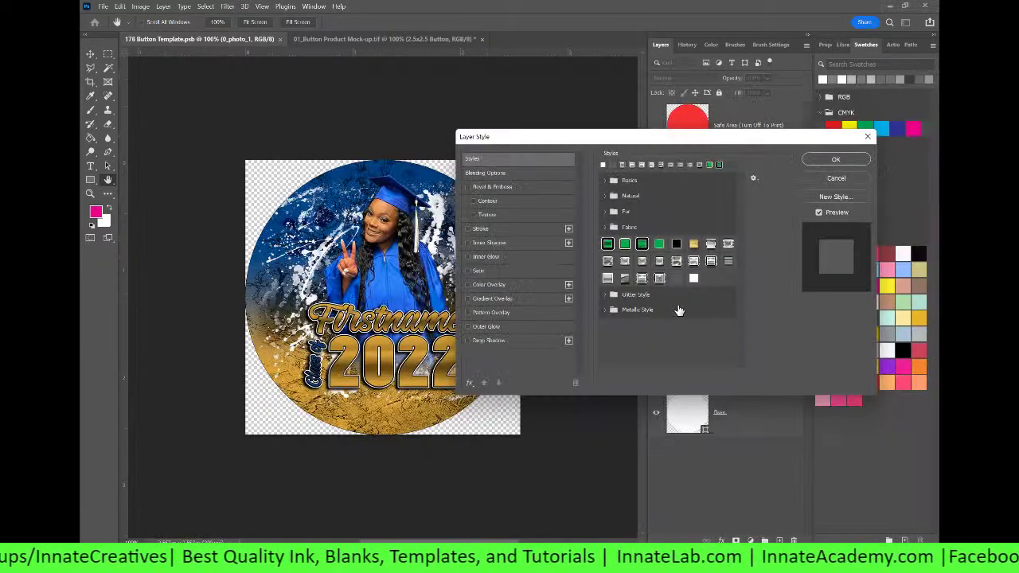
# Step: Reopen the photo layer's Layer Style dialog, check its style presets for the Stroke Shadow Style group, and close it without applying anything
pyautogui.click(841, 162)
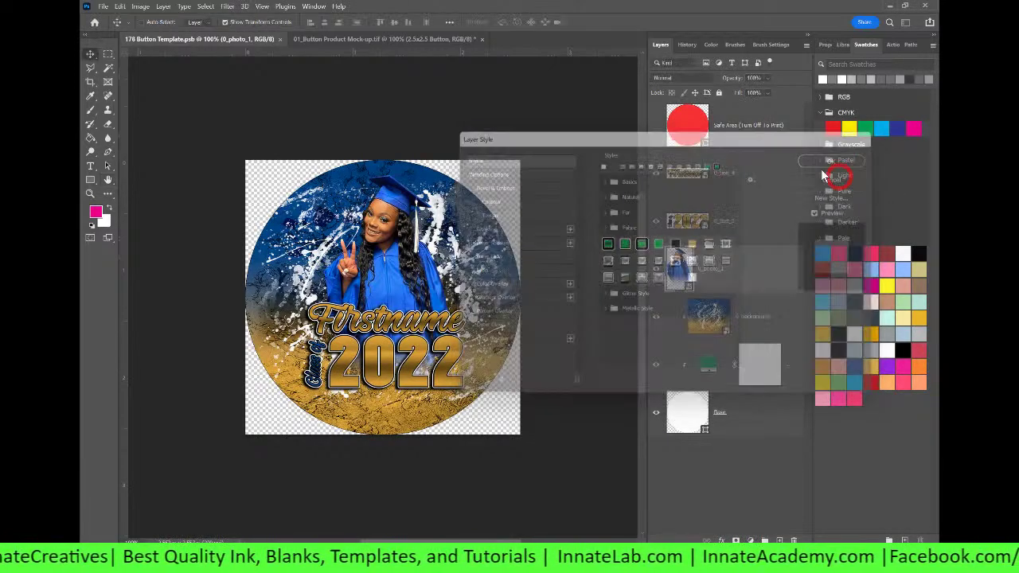
pyautogui.click(721, 540)
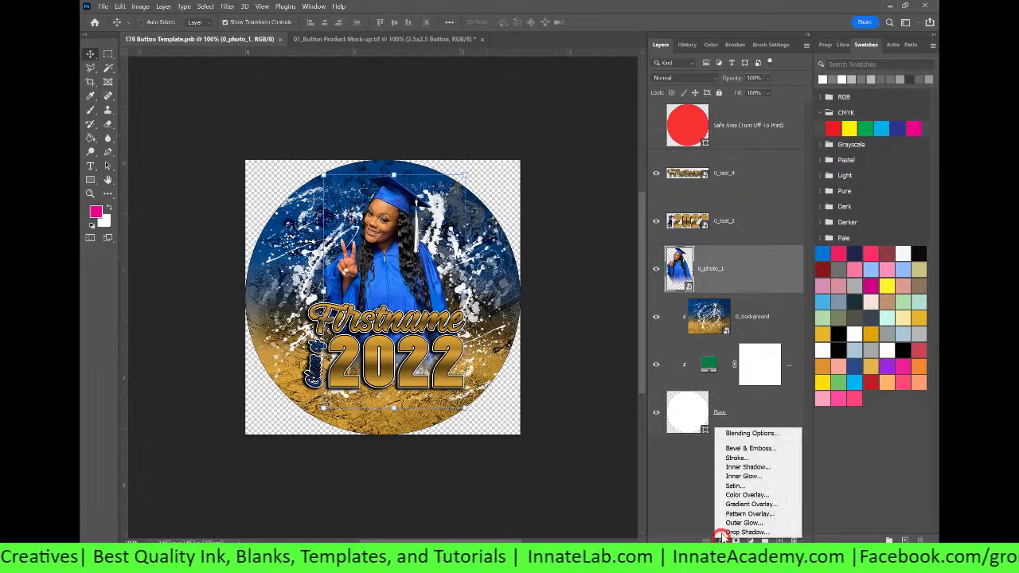
pyautogui.click(742, 433)
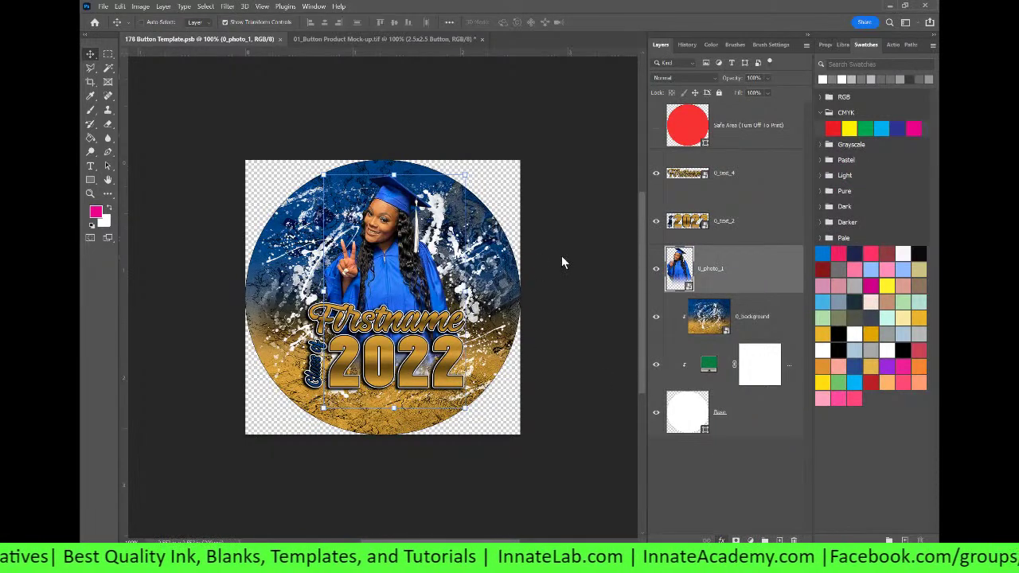
pyautogui.click(474, 158)
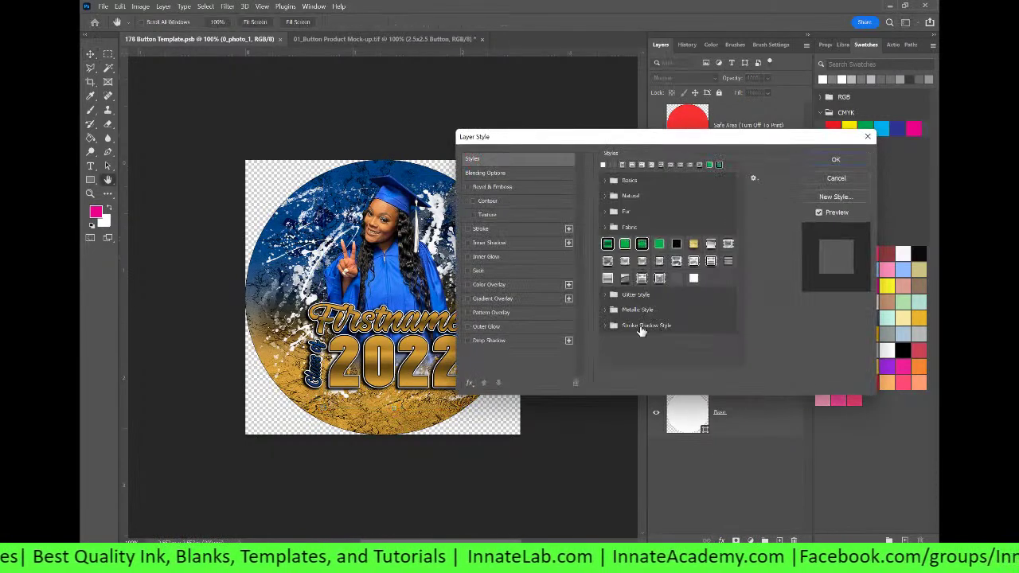
pyautogui.click(815, 176)
pyautogui.click(761, 273)
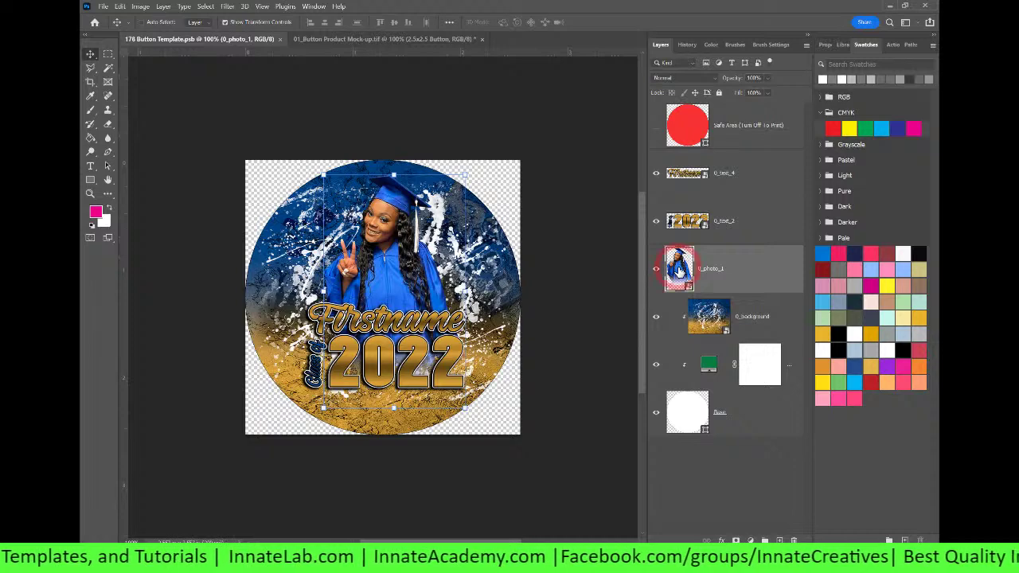
# Step: Open the 0_photo_1 smart object, hide the blue-gown graduate layer and show the Photo_1 layer instead
pyautogui.doubleClick(679, 270)
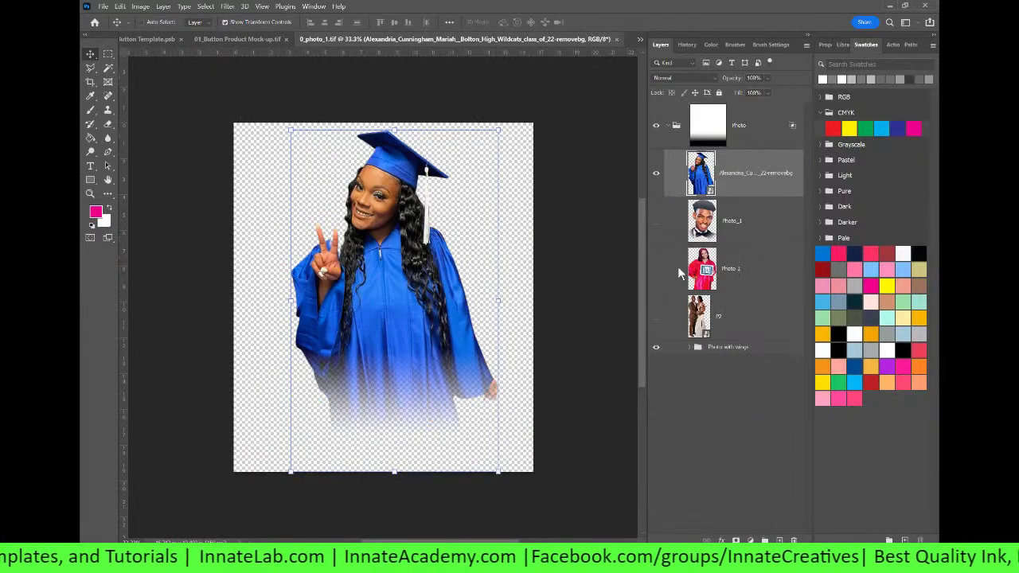
pyautogui.click(654, 175)
pyautogui.click(656, 222)
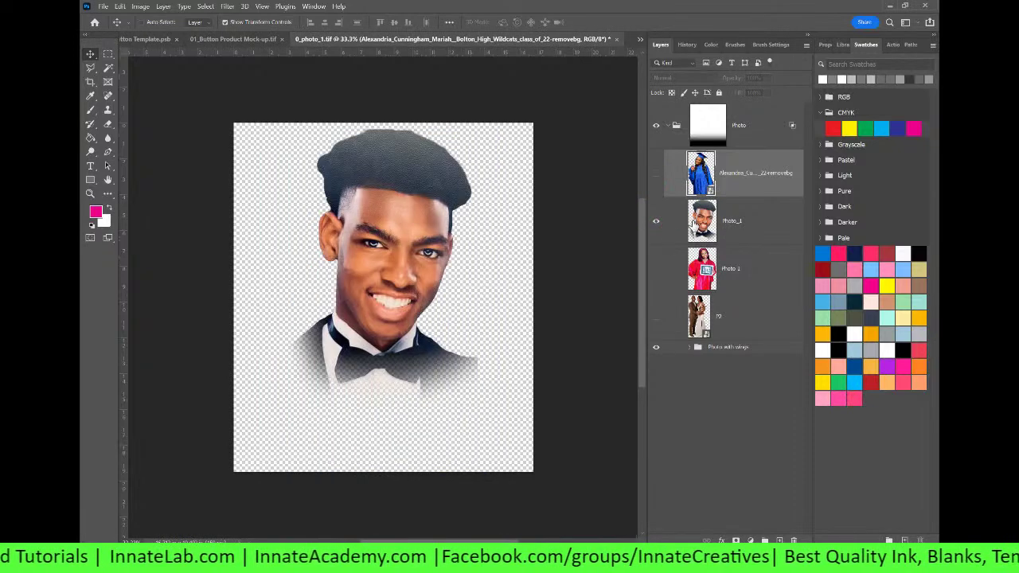
pyautogui.click(103, 7)
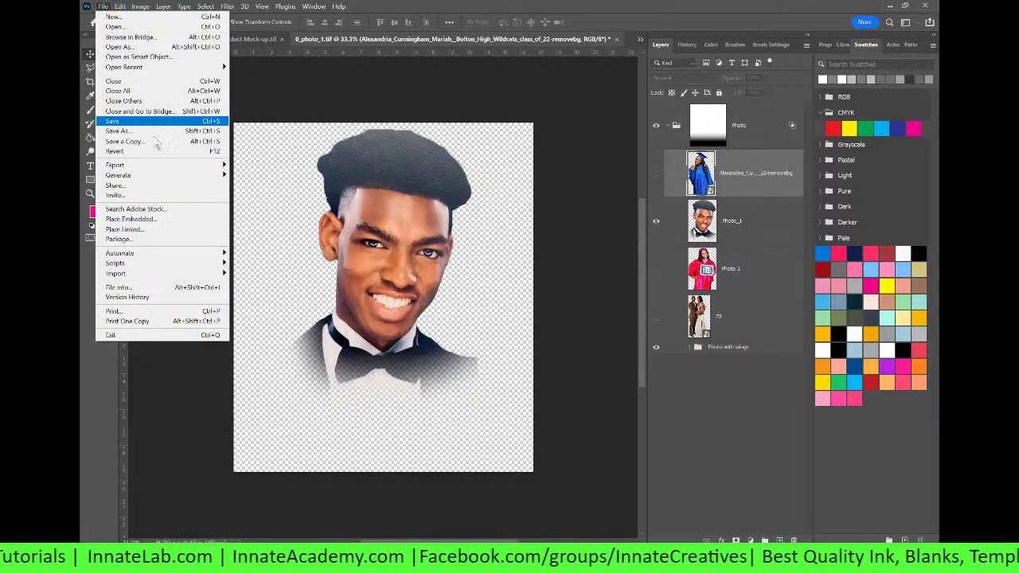
pyautogui.click(151, 219)
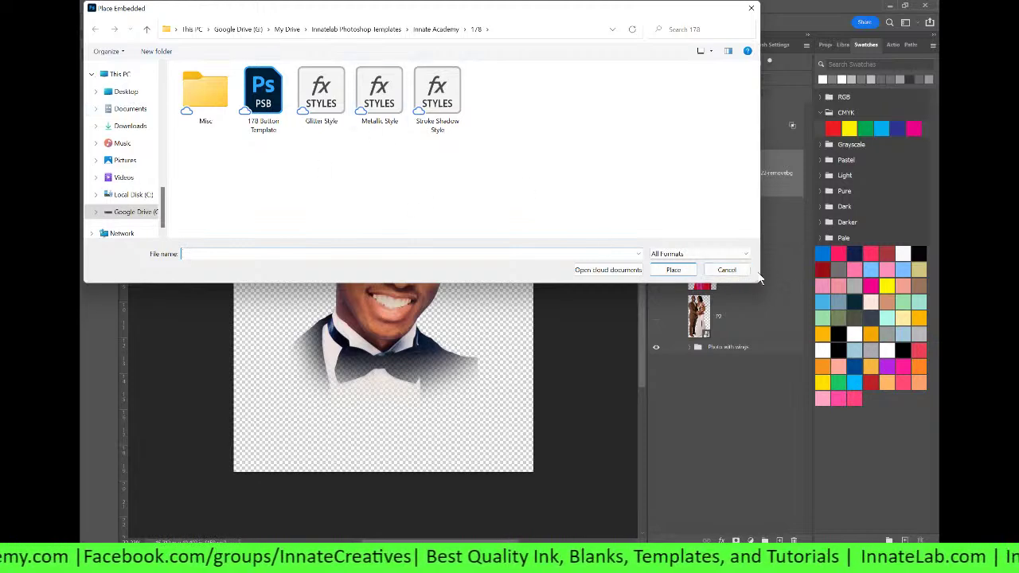
pyautogui.click(729, 271)
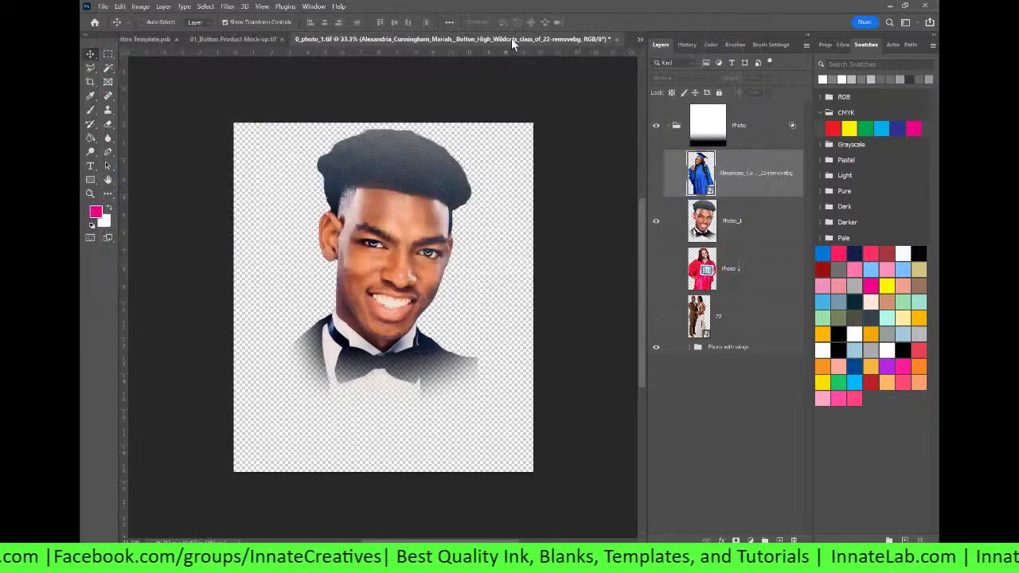
# Step: Close the 0_photo_1.tif smart object document and save its changes back to the button template
pyautogui.click(617, 39)
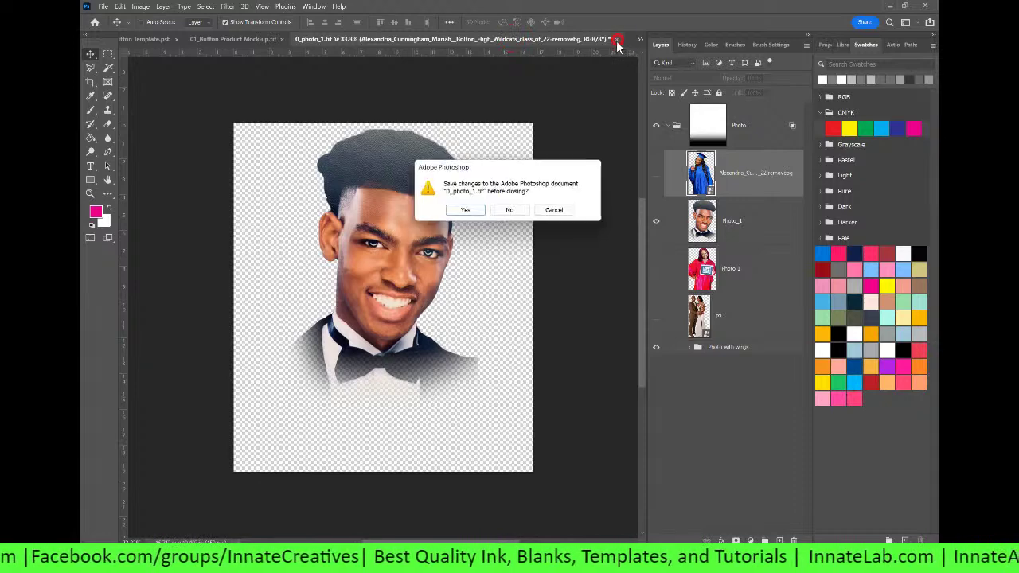
pyautogui.click(464, 212)
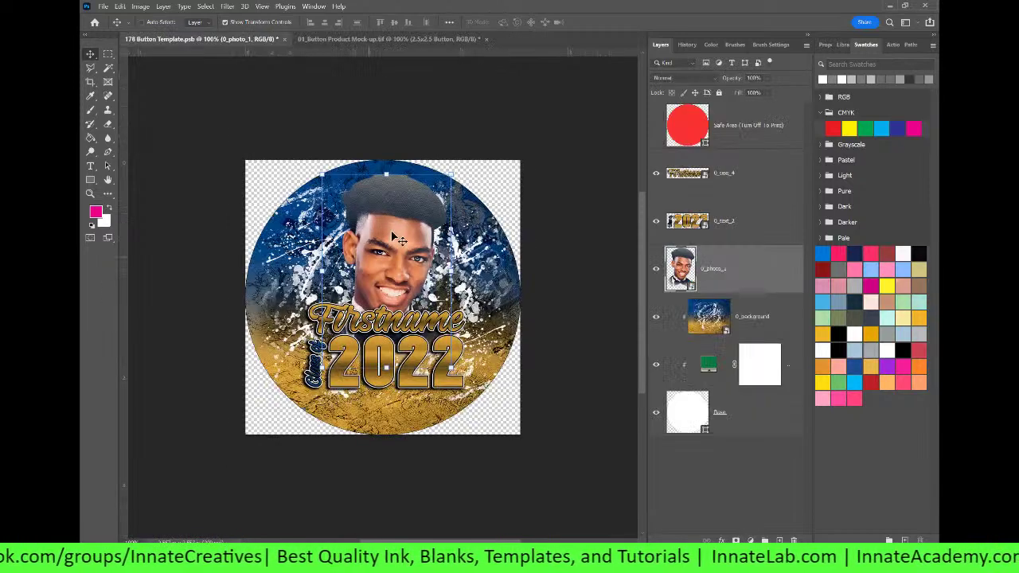
# Step: Open the 0_text_4 smart object from the button template and replace its Firstname text with YourName
pyautogui.click(757, 183)
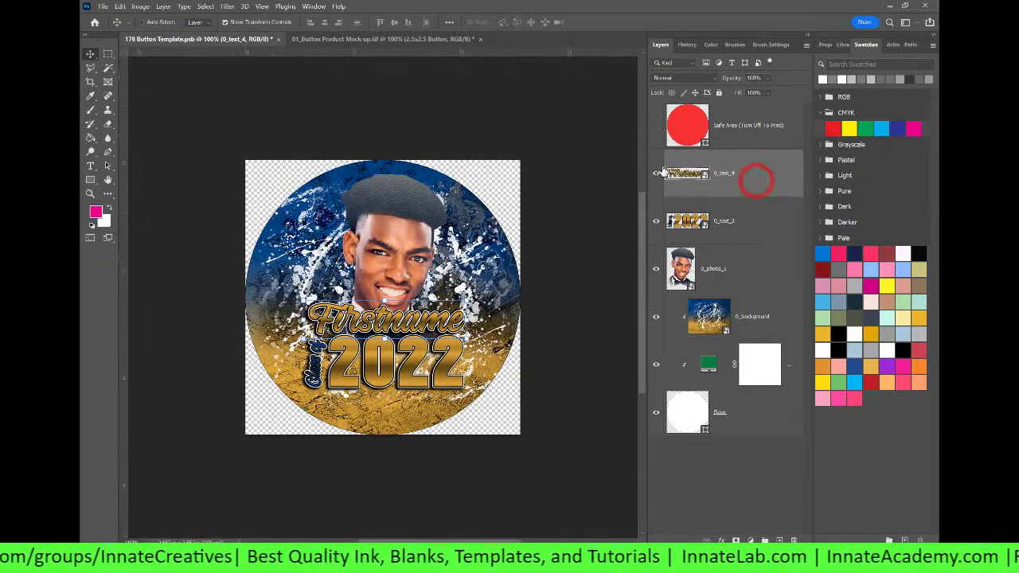
pyautogui.doubleClick(684, 174)
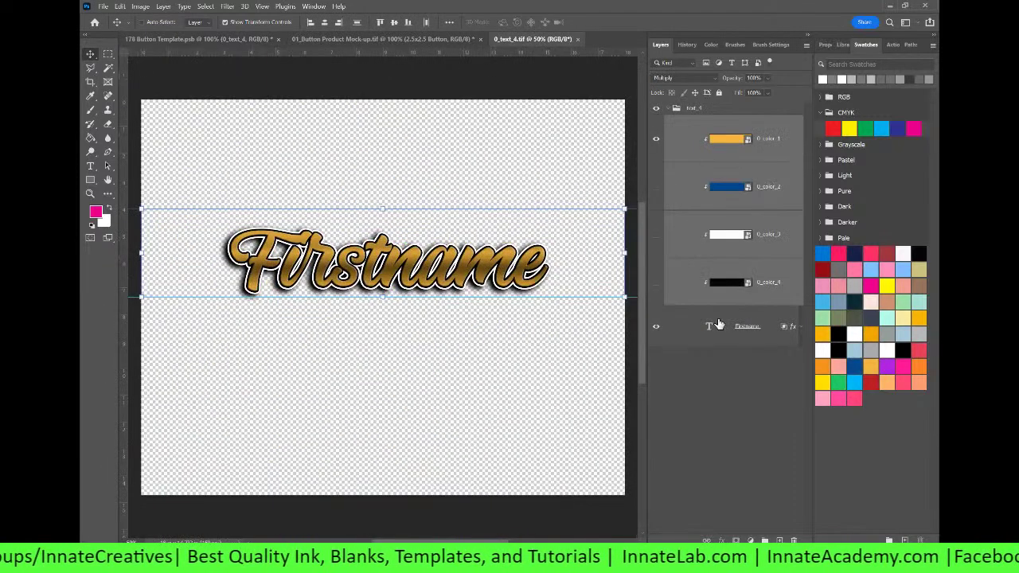
pyautogui.click(709, 328)
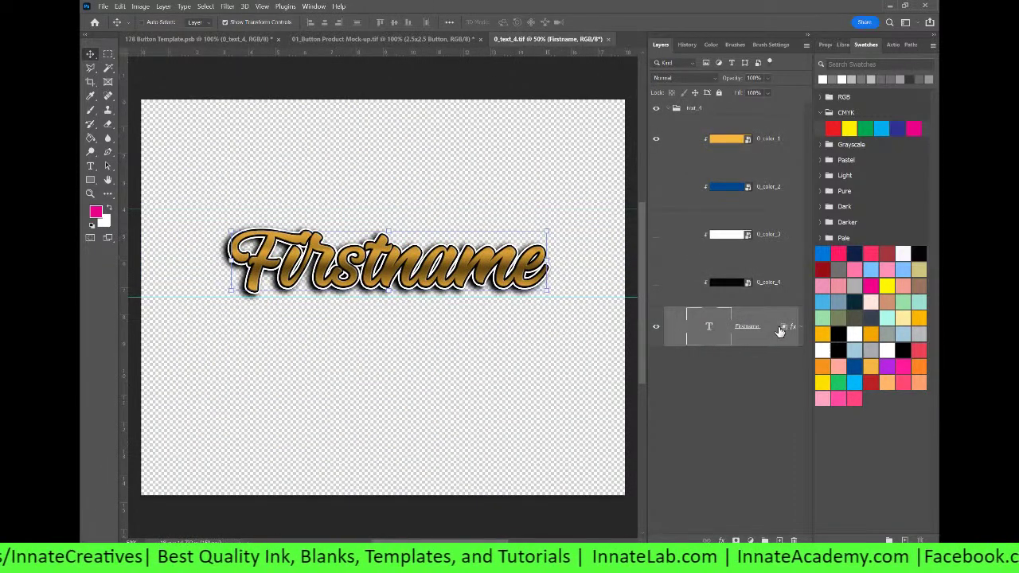
pyautogui.doubleClick(708, 328)
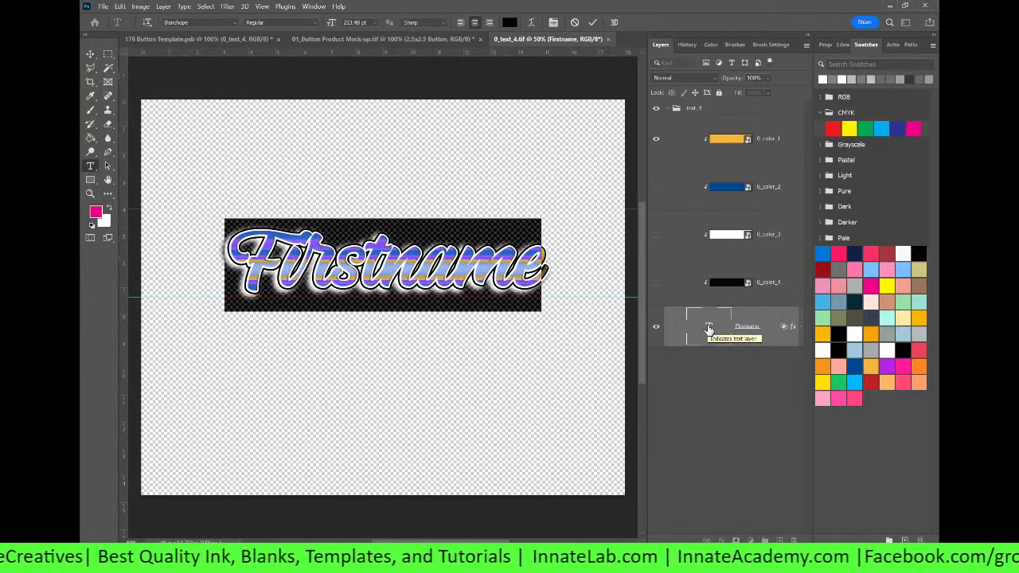
pyautogui.write('You')
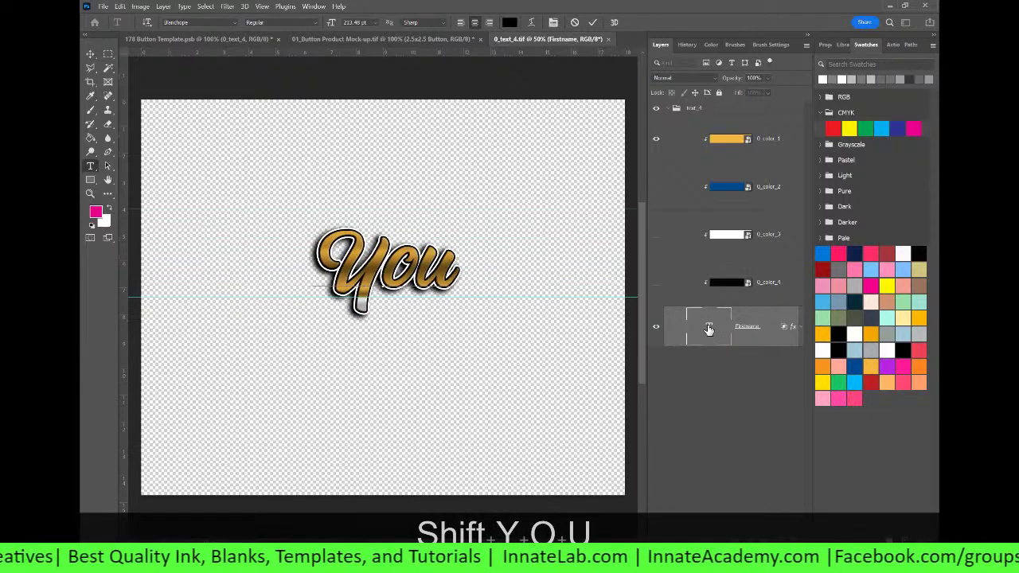
pyautogui.write('rName')
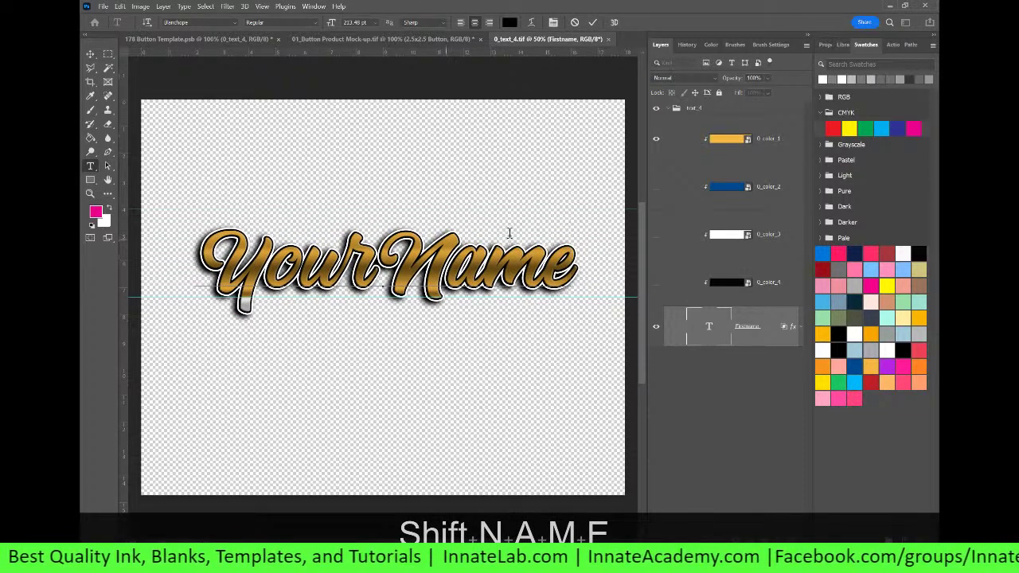
# Step: Move layers 0_color_1 to 0_color_4 down over the YourName lettering, then stretch them upward to about 106.5% height to cover it fully
pyautogui.click(729, 141)
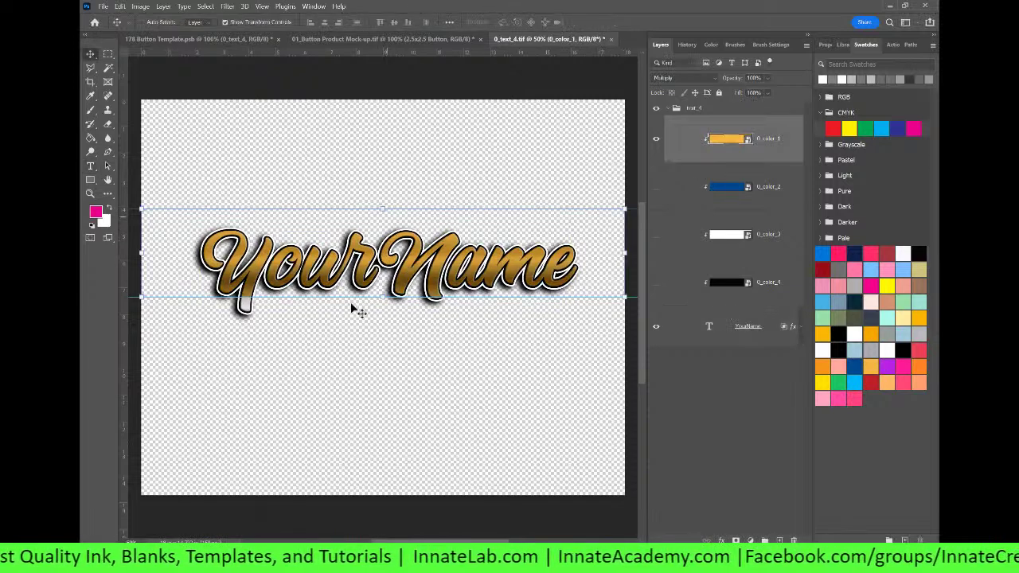
pyautogui.keyDown('shift'); pyautogui.click(728, 284); pyautogui.keyUp('shift')
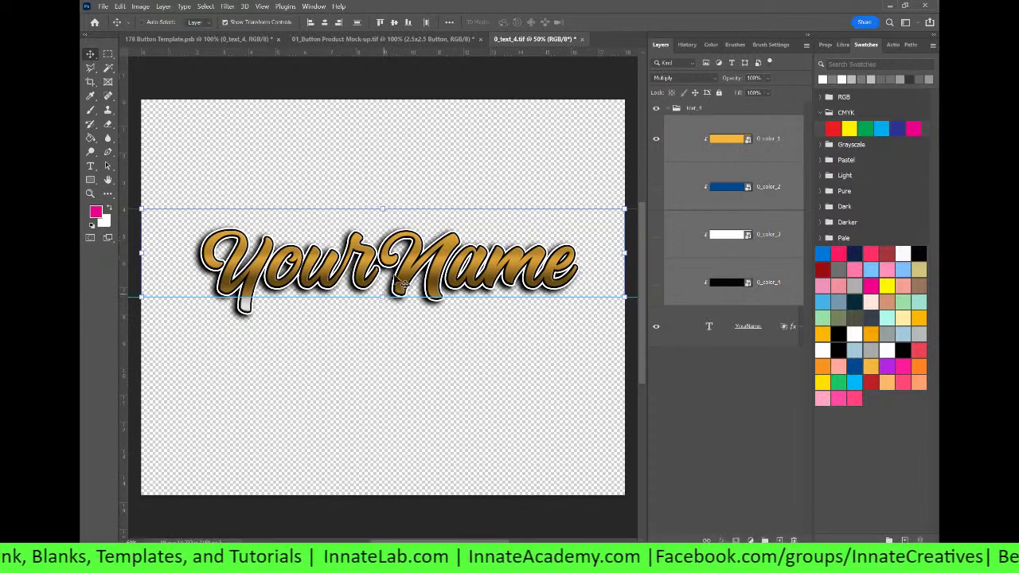
pyautogui.moveTo(414, 268)
pyautogui.mouseDown()
pyautogui.moveTo(415, 255)
pyautogui.moveTo(412, 276)
pyautogui.mouseUp()
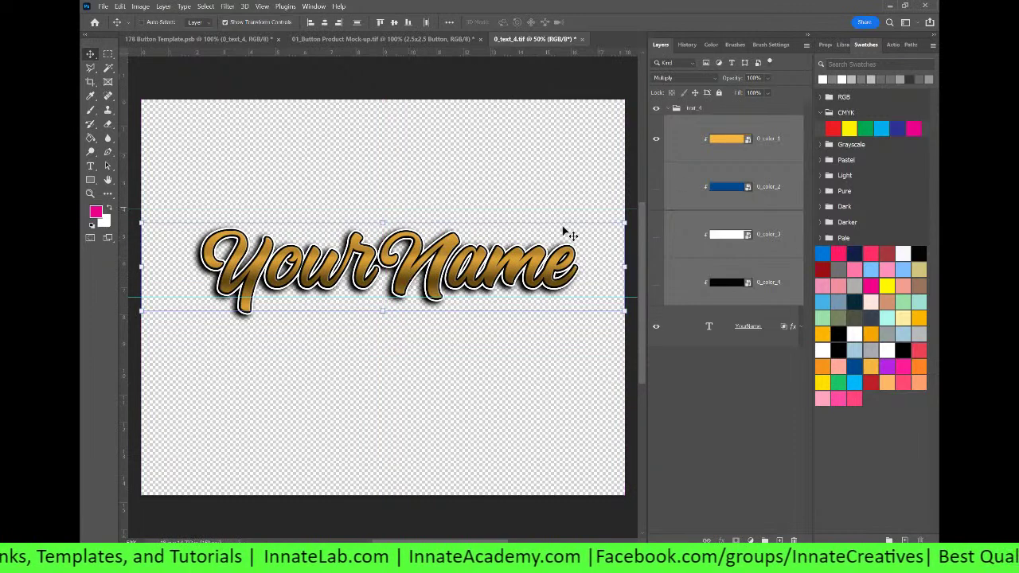
pyautogui.moveTo(384, 226)
pyautogui.mouseDown()
pyautogui.moveTo(383, 201)
pyautogui.moveTo(377, 220)
pyautogui.mouseUp()
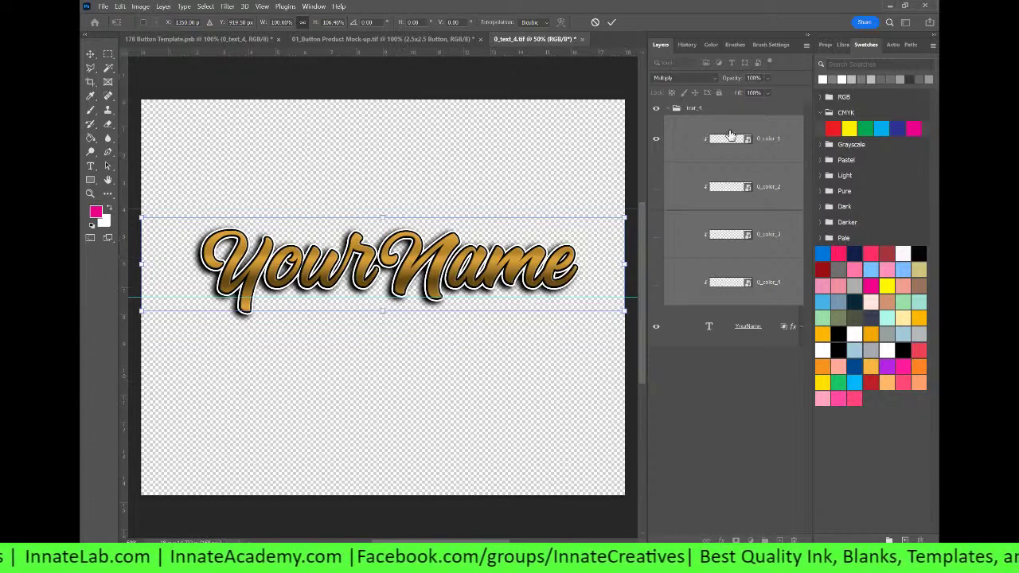
pyautogui.click(746, 367)
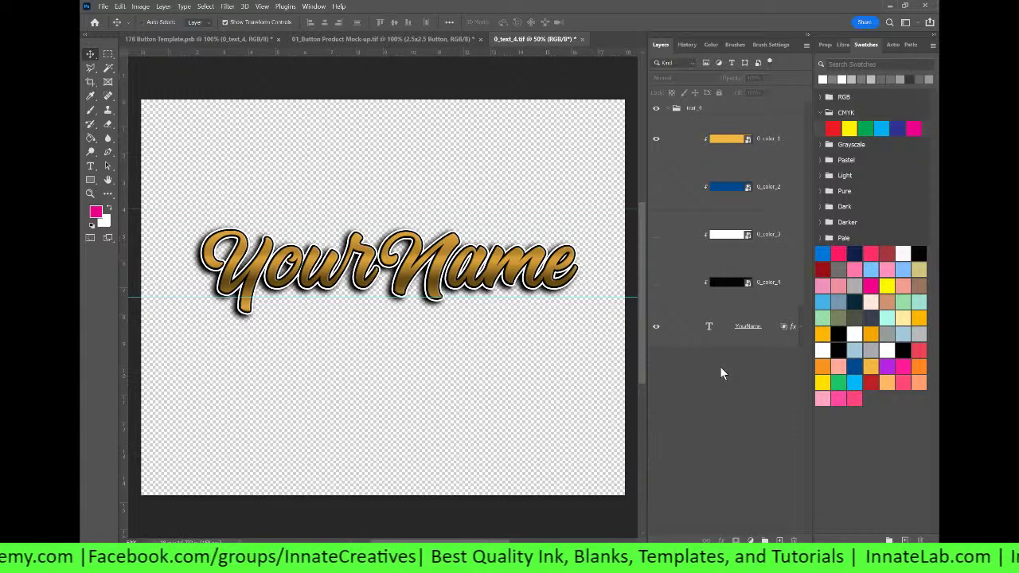
# Step: Open the style presets of the YourName text layer's Layer Style settings and move the dialog away from the lettering
pyautogui.click(739, 328)
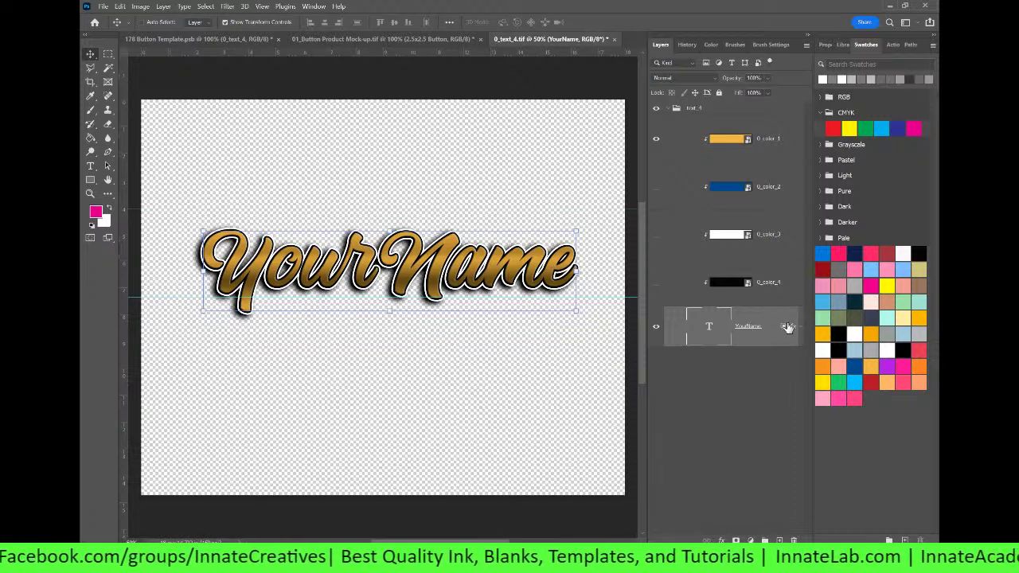
pyautogui.click(721, 540)
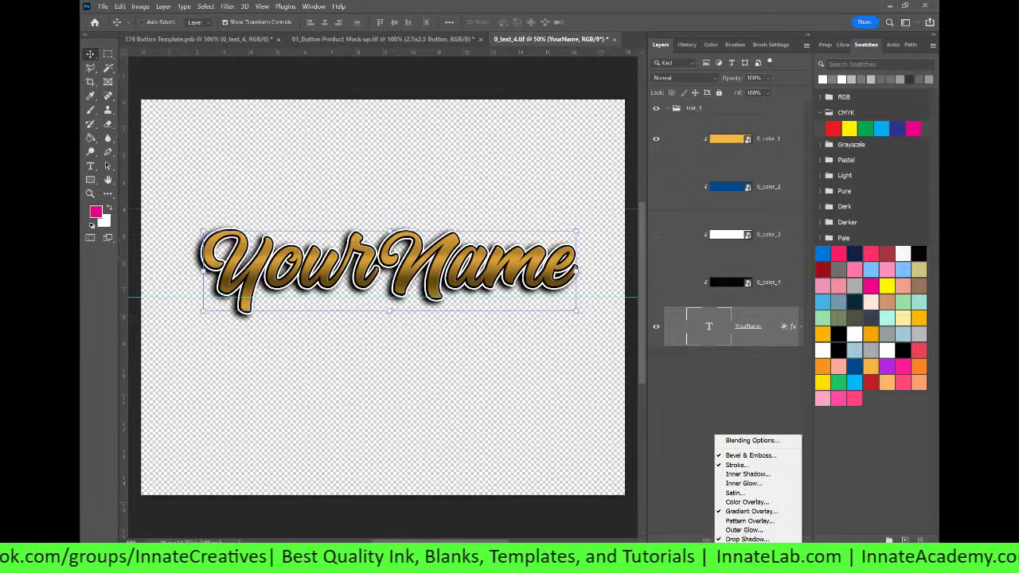
pyautogui.click(737, 368)
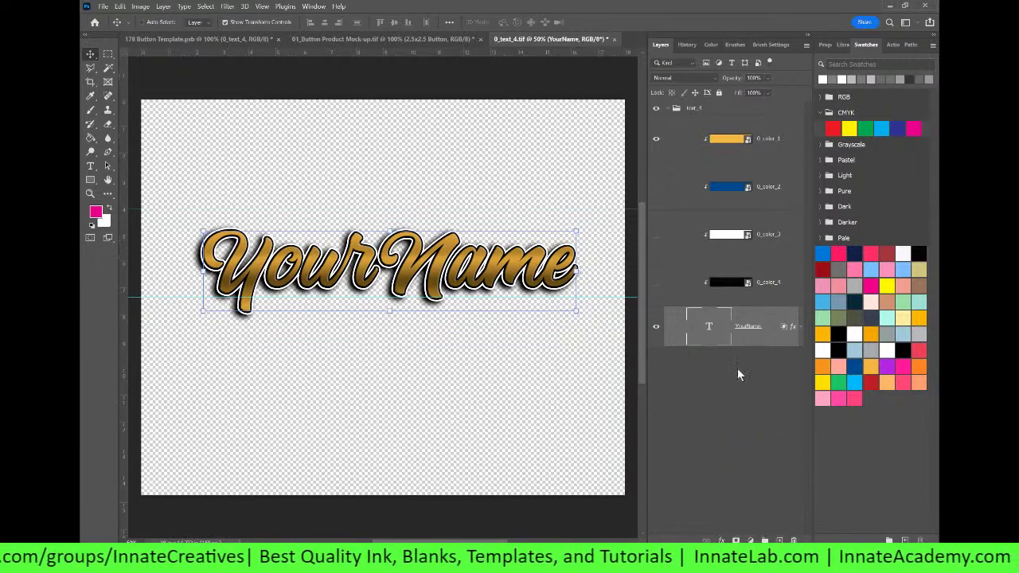
pyautogui.doubleClick(792, 328)
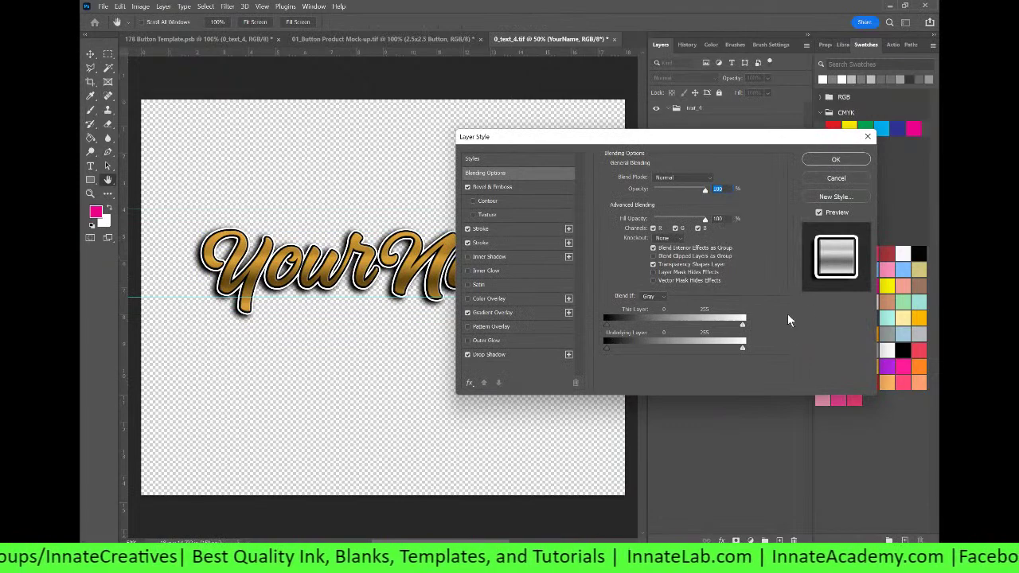
pyautogui.click(481, 159)
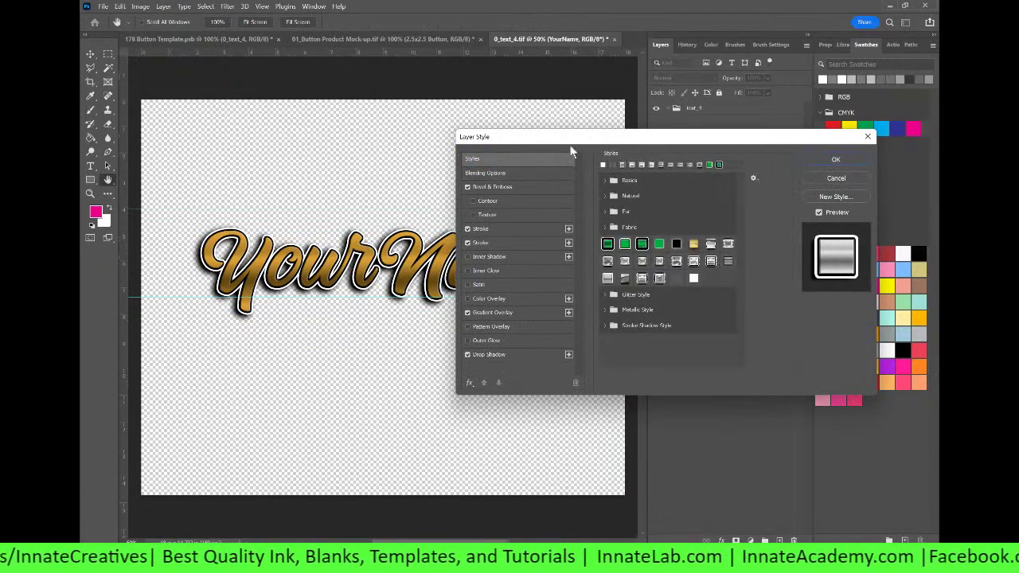
pyautogui.moveTo(586, 142); pyautogui.dragTo(333, 124)
pyautogui.moveTo(488, 125); pyautogui.dragTo(798, 94)
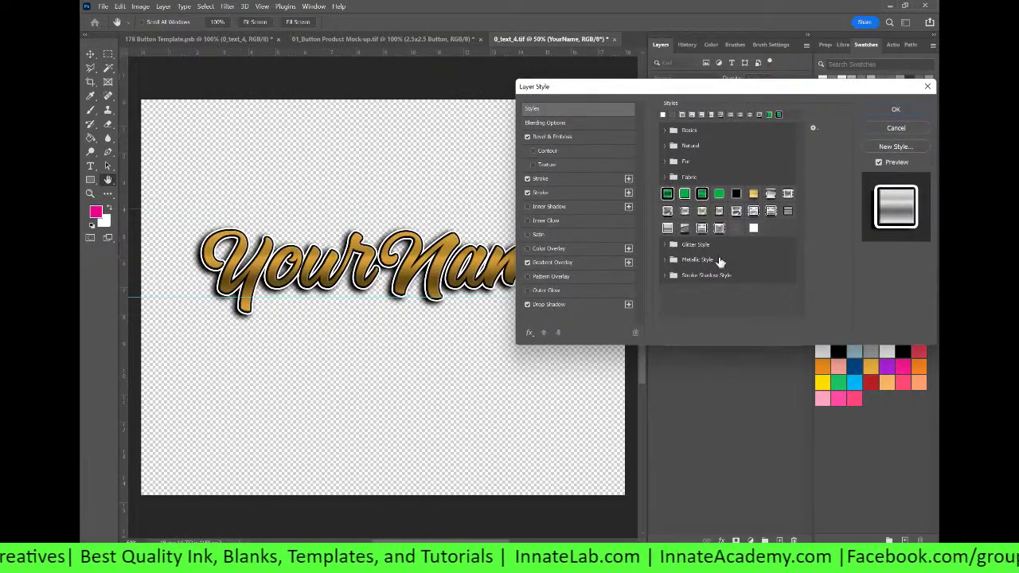
# Step: Try the presets from the Glitter Style, Metallic Style and Stroke Shadow Style groups on the YourName lettering
pyautogui.click(669, 245)
pyautogui.click(679, 261)
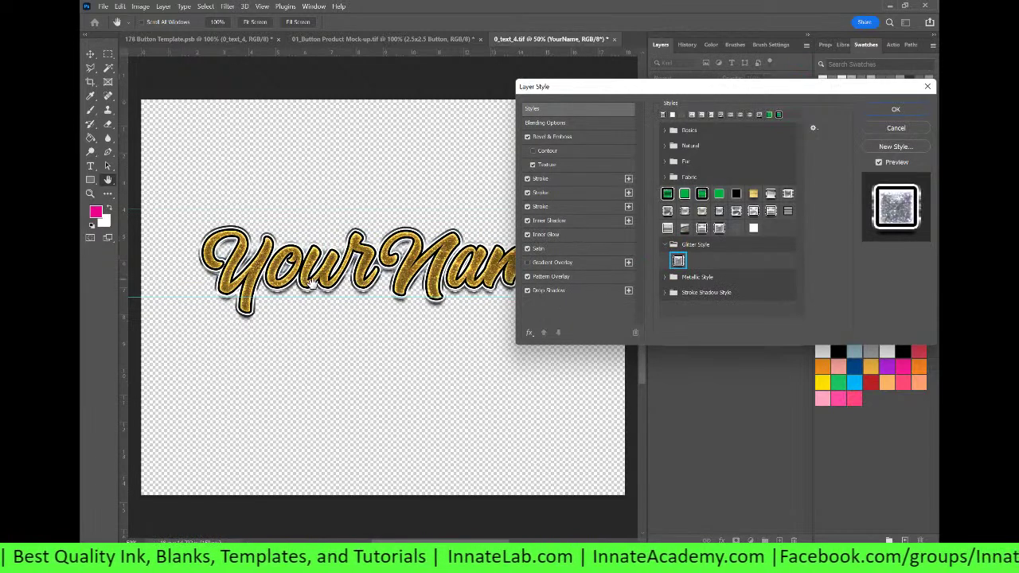
pyautogui.click(665, 277)
pyautogui.click(678, 293)
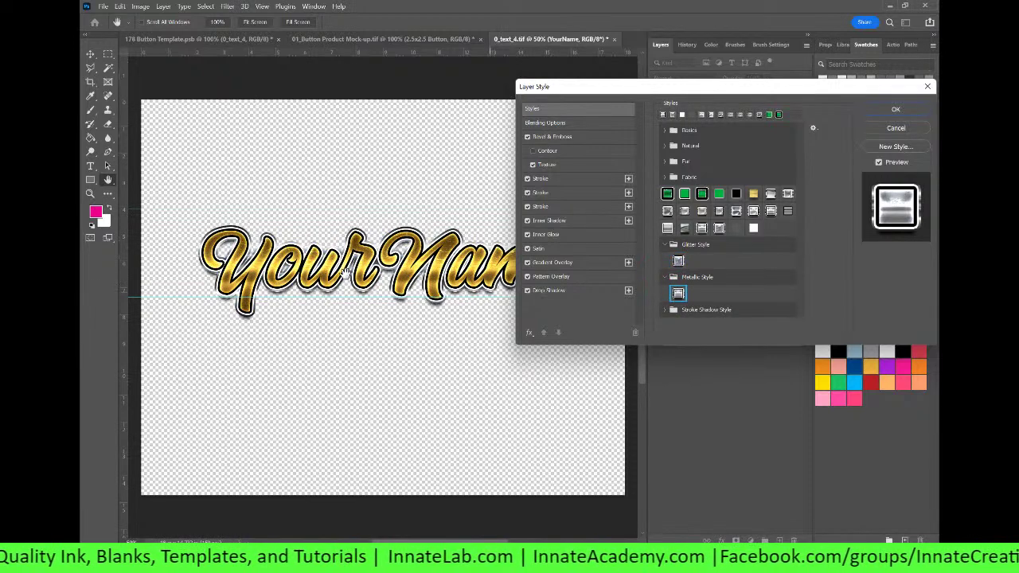
pyautogui.click(666, 313)
pyautogui.scroll(-1, 678, 311)
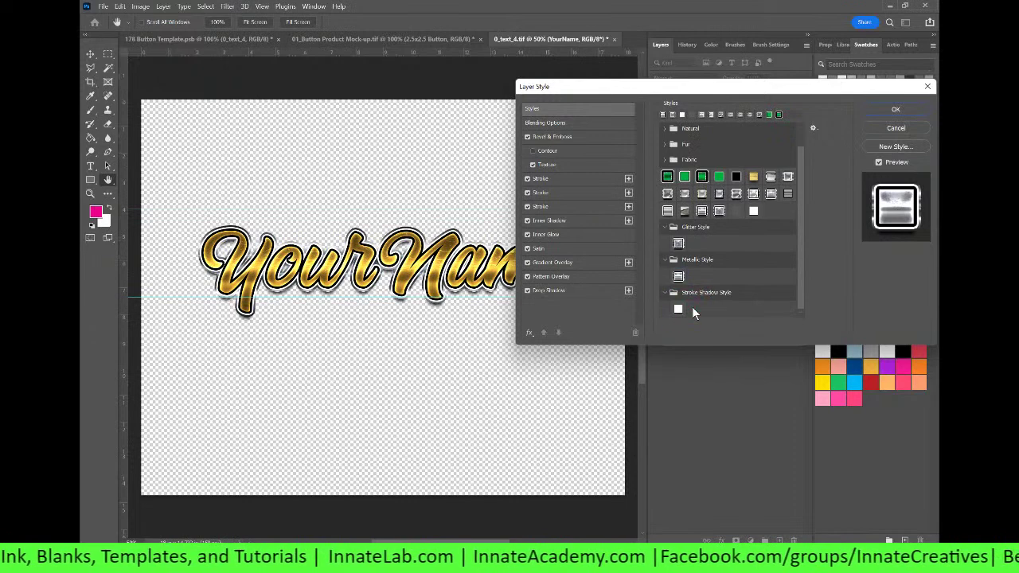
pyautogui.click(678, 311)
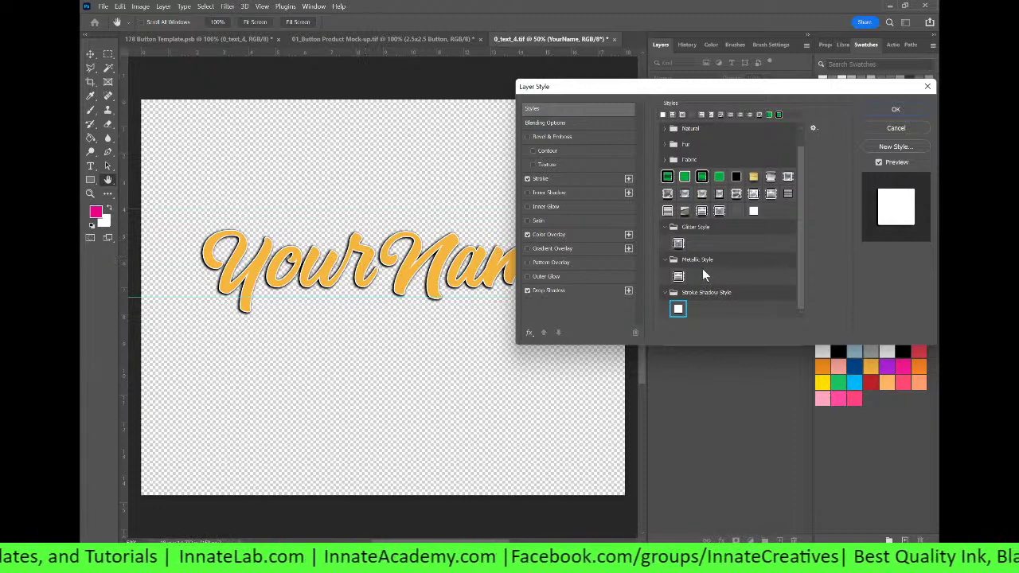
# Step: Apply the Glitter Style preset to the YourName text layer and confirm the layer style
pyautogui.click(678, 276)
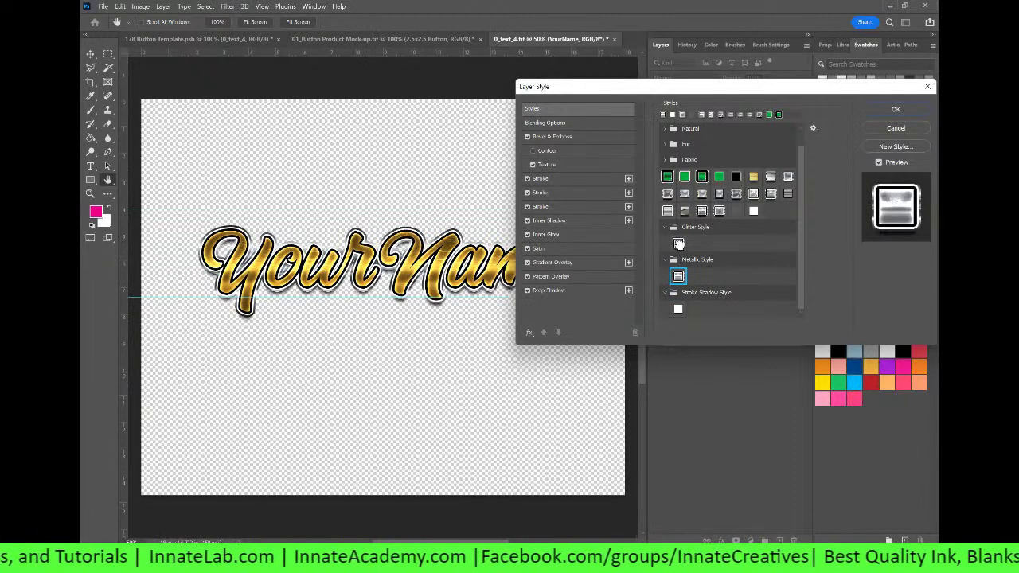
pyautogui.click(678, 244)
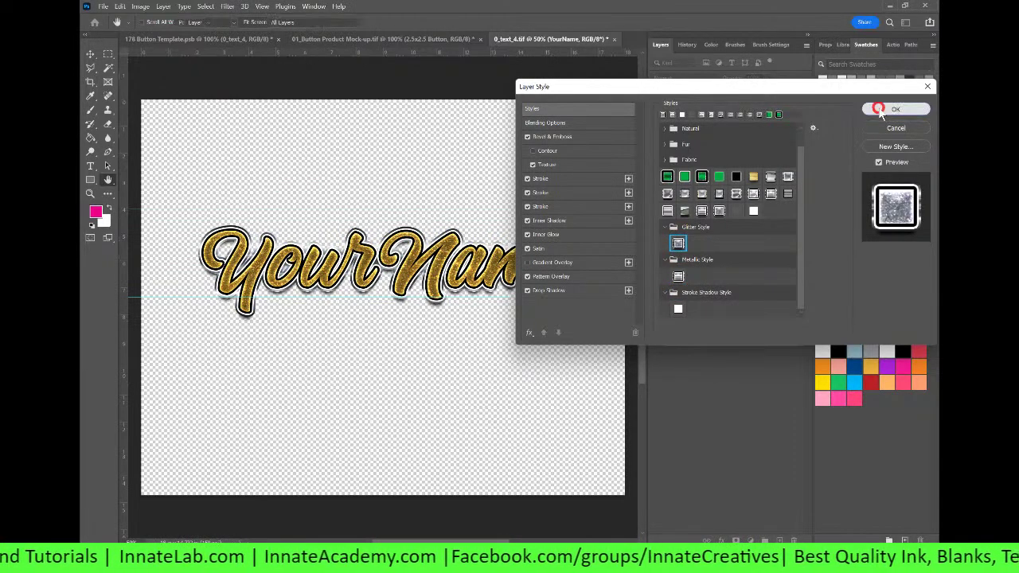
pyautogui.click(880, 112)
# Step: Hide 0_color_1, preview 0_color_2 and 0_color_3 in turn on the glitter lettering, and leave only 0_color_4 shown
pyautogui.click(657, 141)
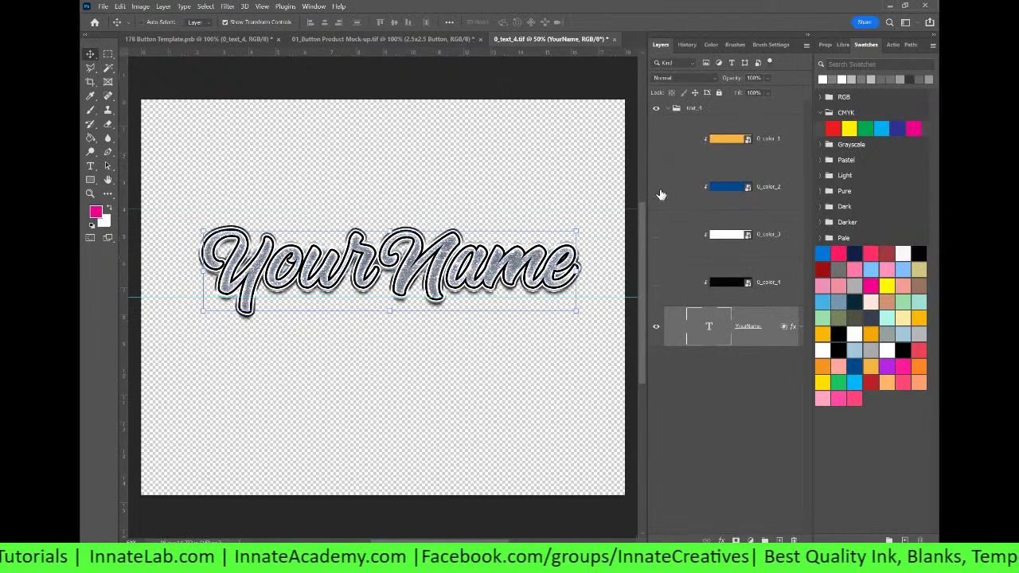
pyautogui.click(656, 188)
pyautogui.click(659, 199)
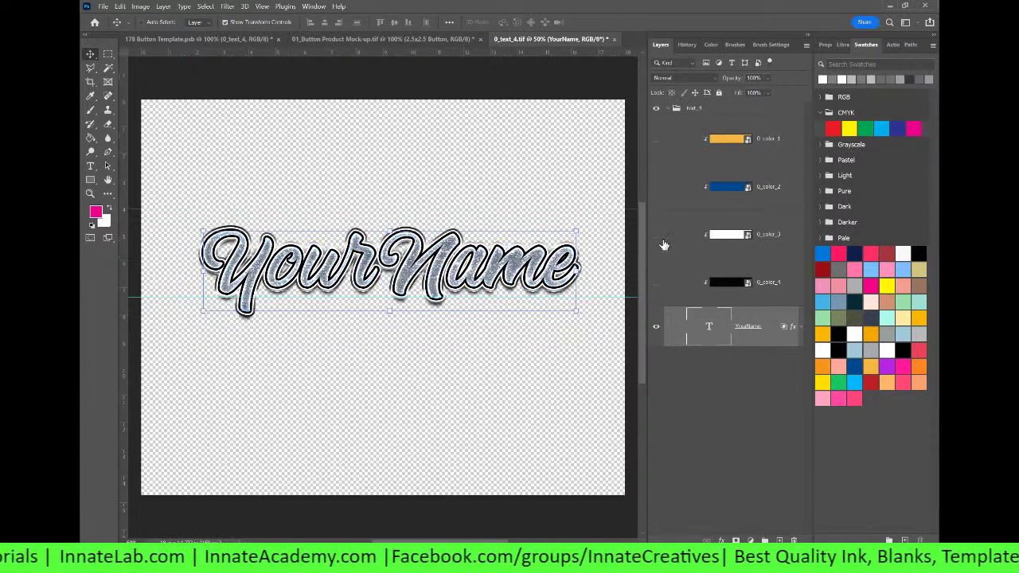
pyautogui.click(654, 238)
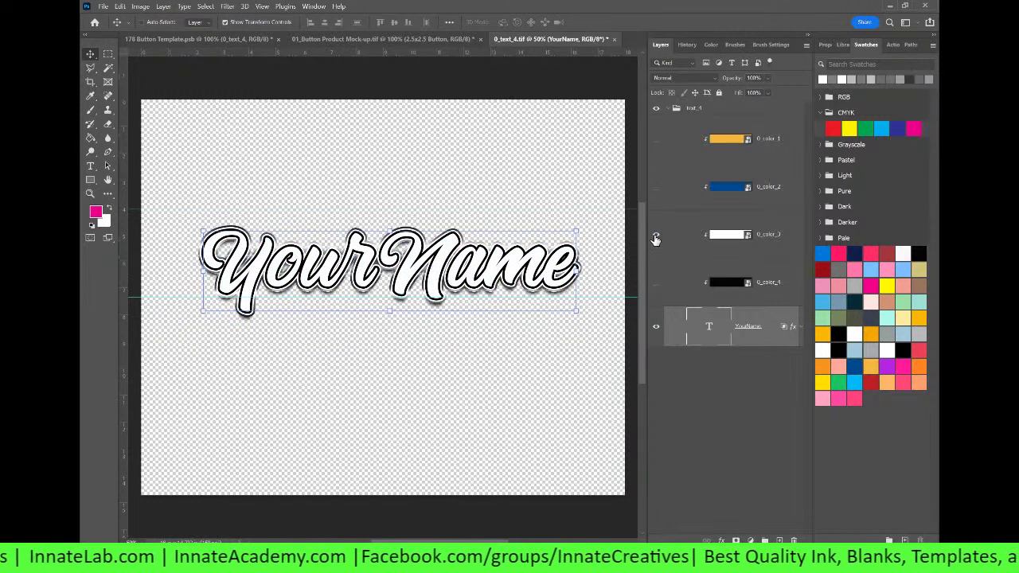
pyautogui.click(724, 236)
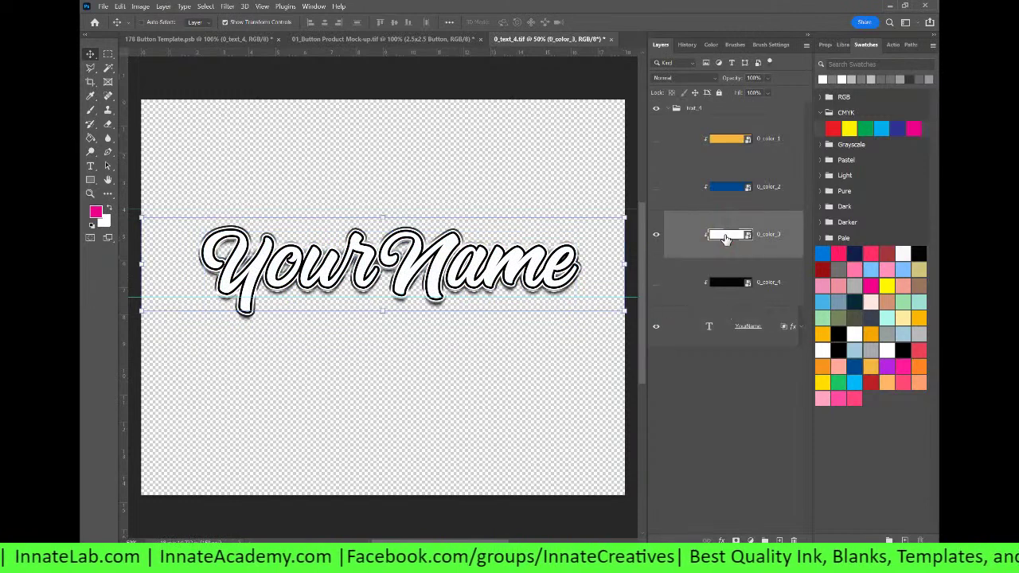
pyautogui.click(655, 234)
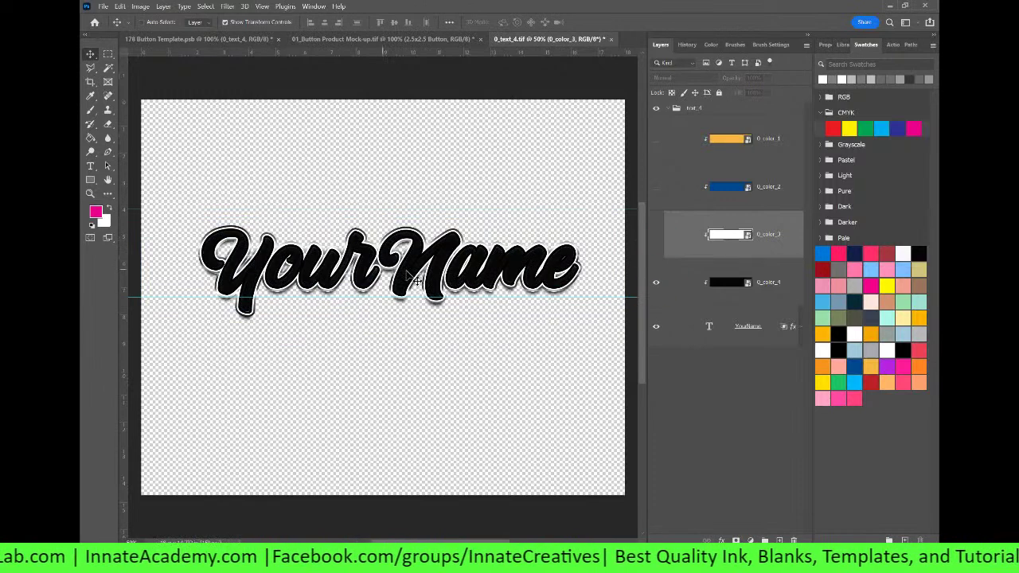
# Step: Try Multiply on the 0_color_4 layer, then set its blend mode to Overlay
pyautogui.click(729, 146)
pyautogui.click(740, 286)
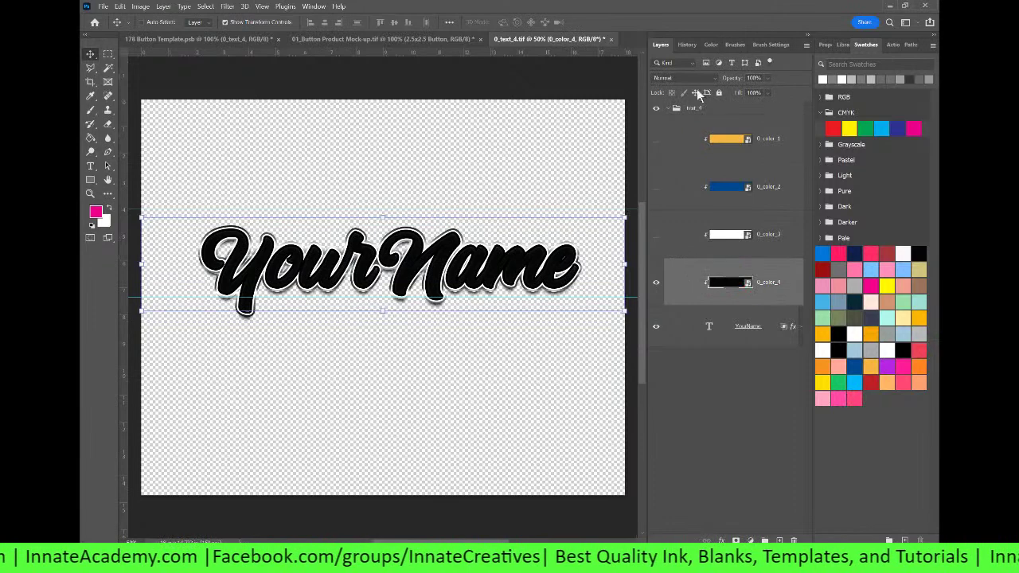
pyautogui.click(685, 78)
pyautogui.click(674, 121)
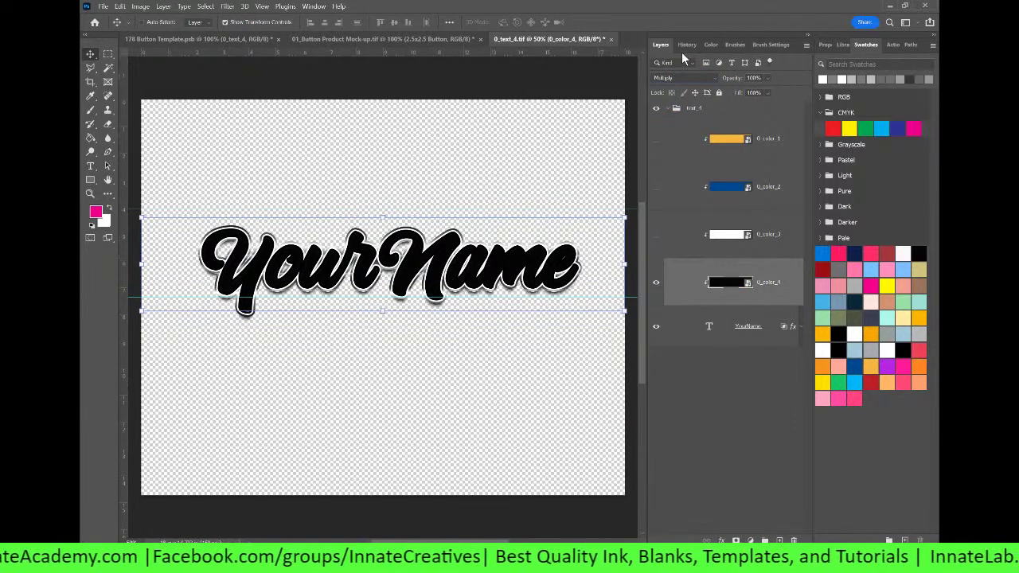
pyautogui.click(683, 78)
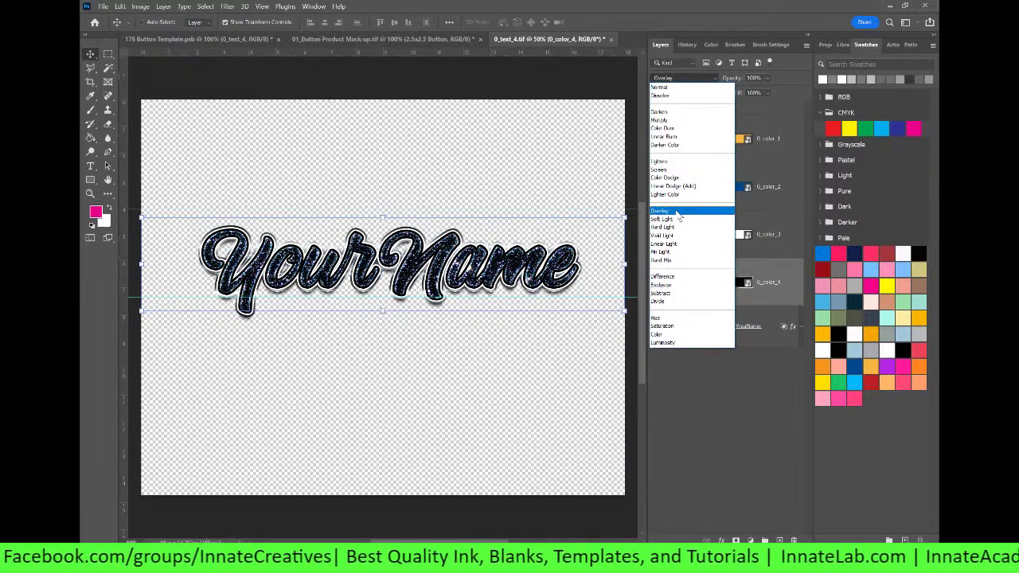
pyautogui.click(675, 215)
# Step: Hide 0_color_4, show 0_color_1 instead and choose Multiply as its blend mode
pyautogui.click(779, 242)
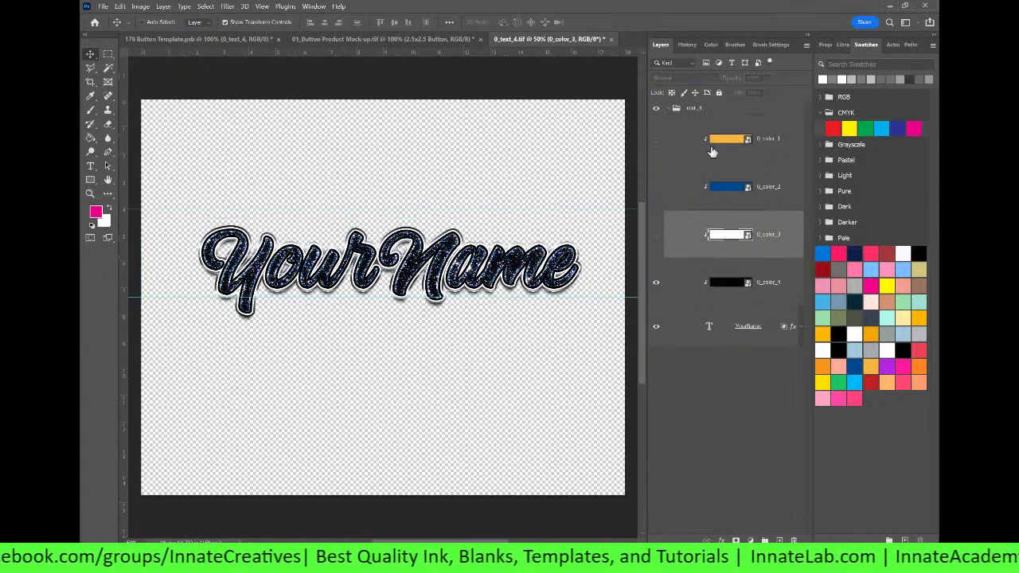
pyautogui.click(740, 142)
pyautogui.click(656, 282)
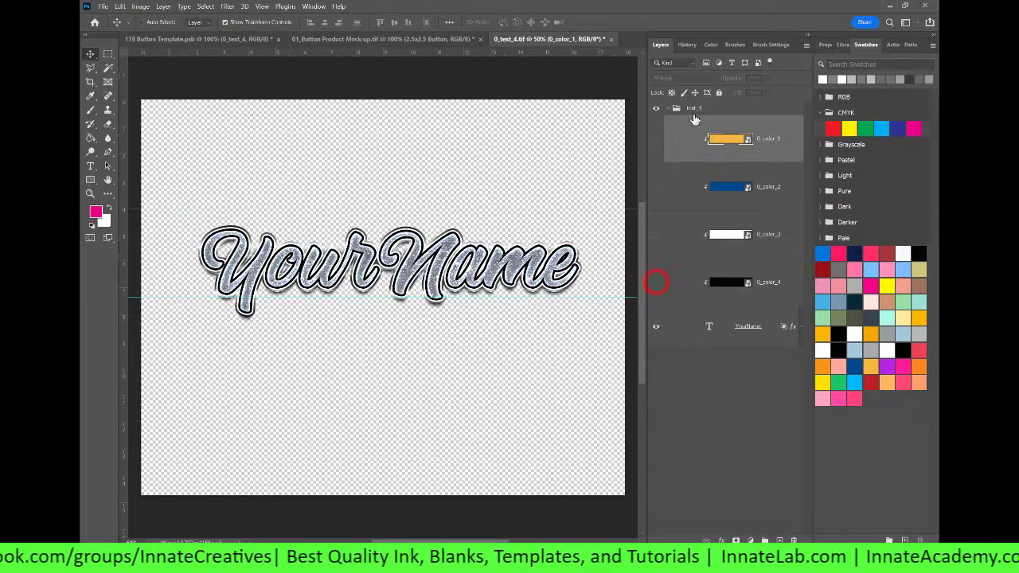
pyautogui.click(674, 65)
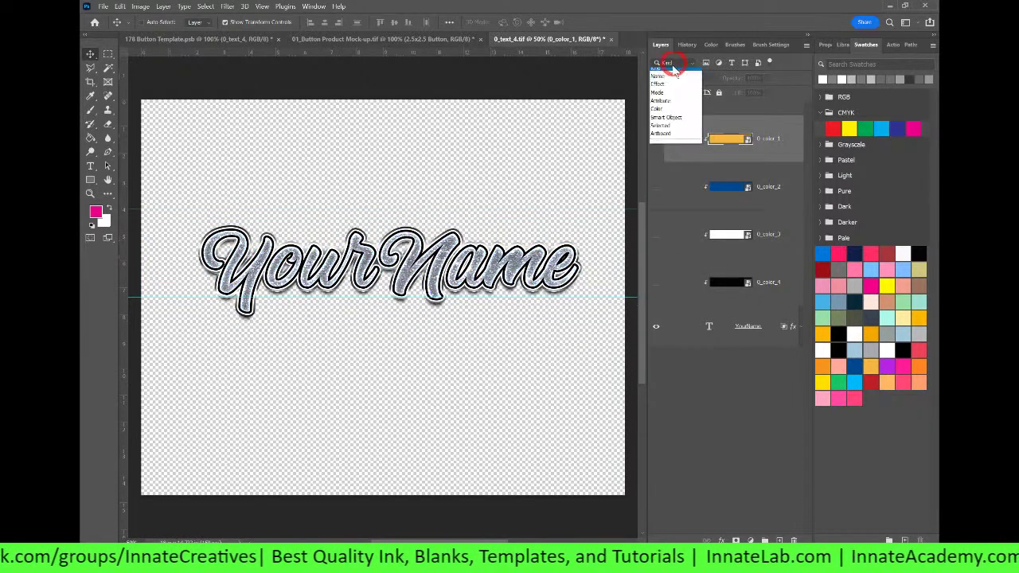
pyautogui.click(746, 131)
pyautogui.click(656, 140)
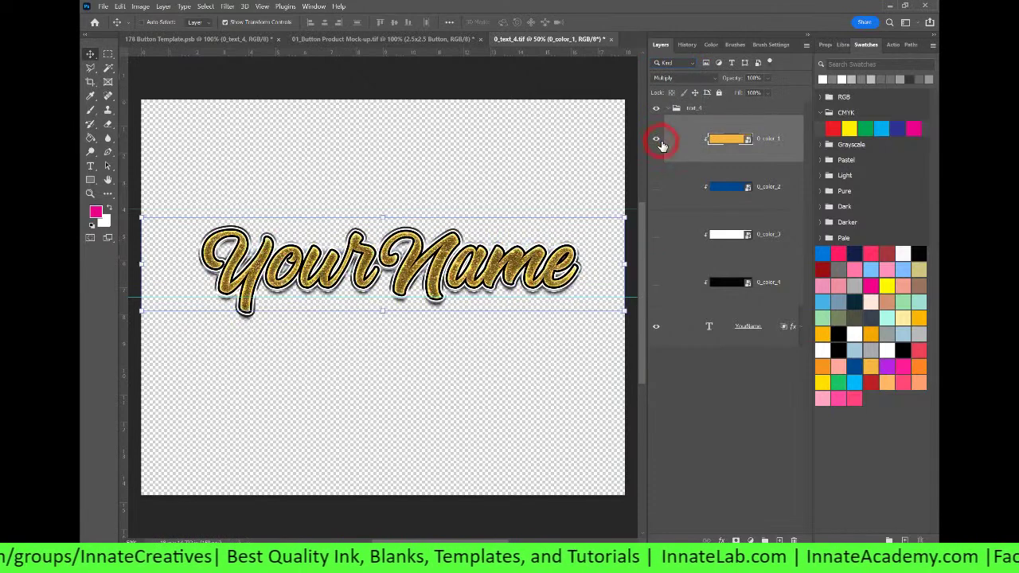
pyautogui.click(675, 79)
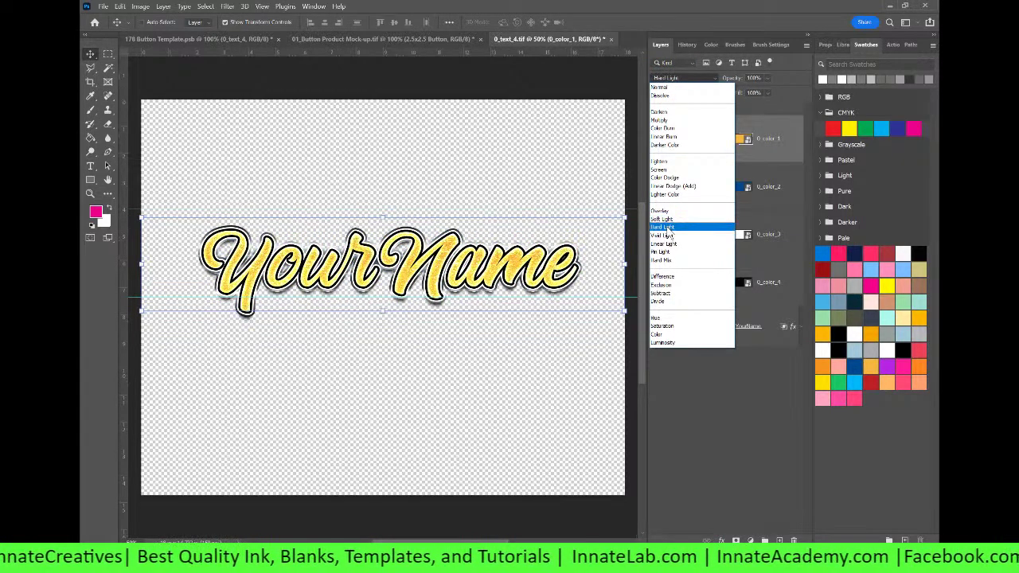
pyautogui.click(673, 125)
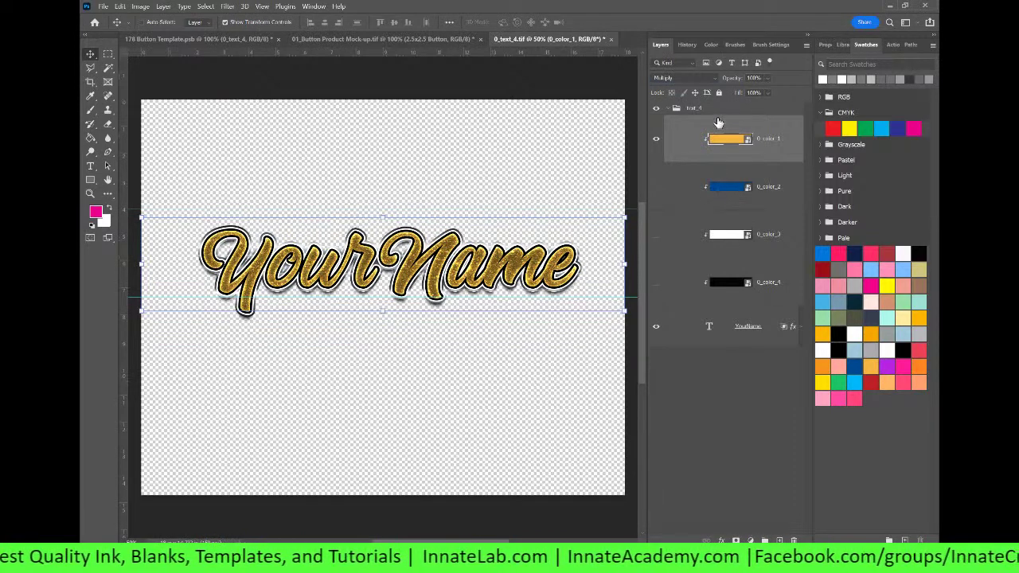
# Step: Toggle 0_color_4 and 0_color_3 on and off to compare their effect on the gold glitter lettering
pyautogui.click(717, 282)
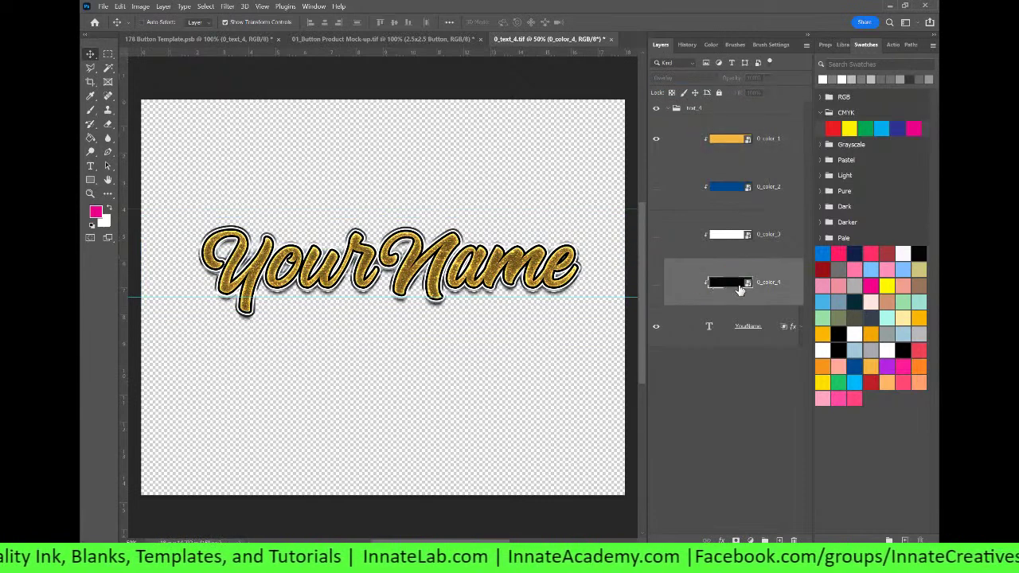
pyautogui.click(656, 284)
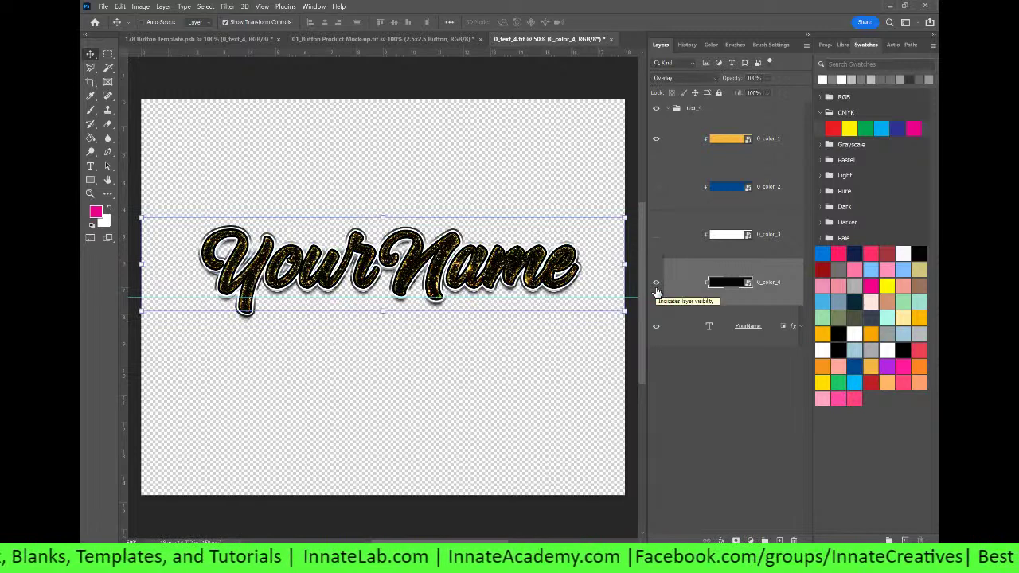
pyautogui.click(656, 291)
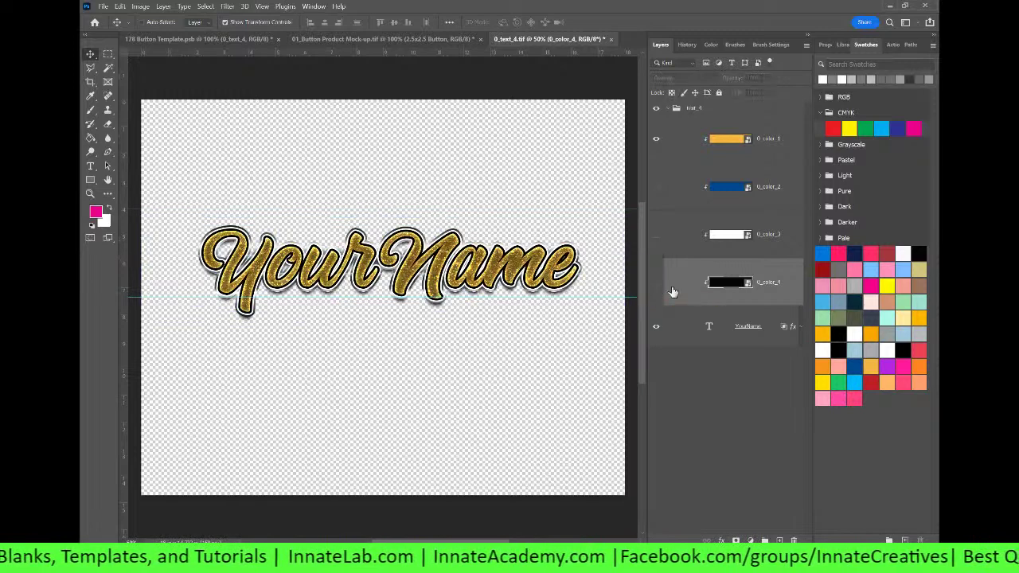
pyautogui.click(656, 236)
pyautogui.click(656, 235)
# Step: Hide 0_color_1, set the blend mode of 0_color_3 to Soft Light and hide that layer as well
pyautogui.click(656, 141)
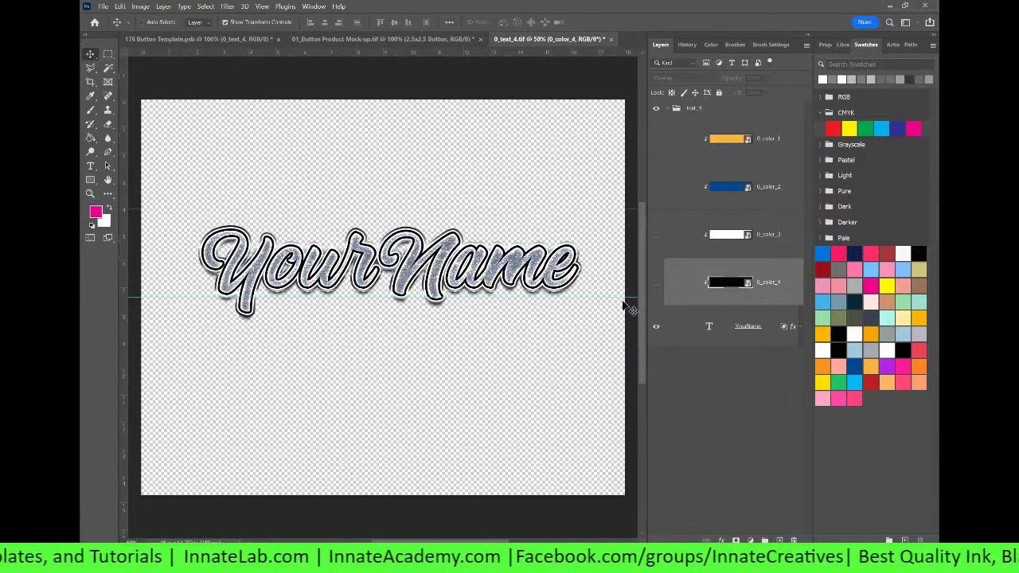
pyautogui.click(656, 235)
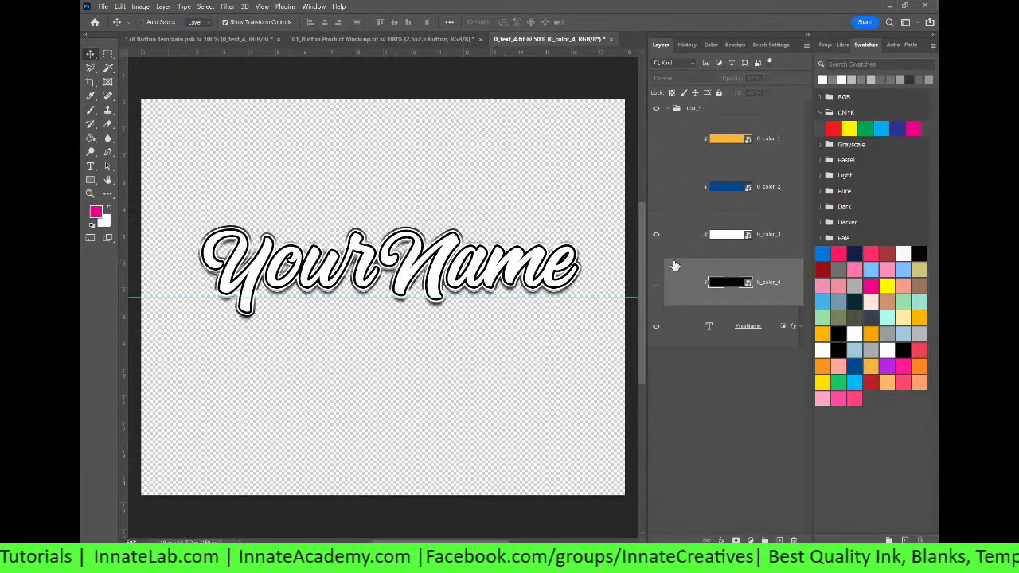
pyautogui.click(783, 245)
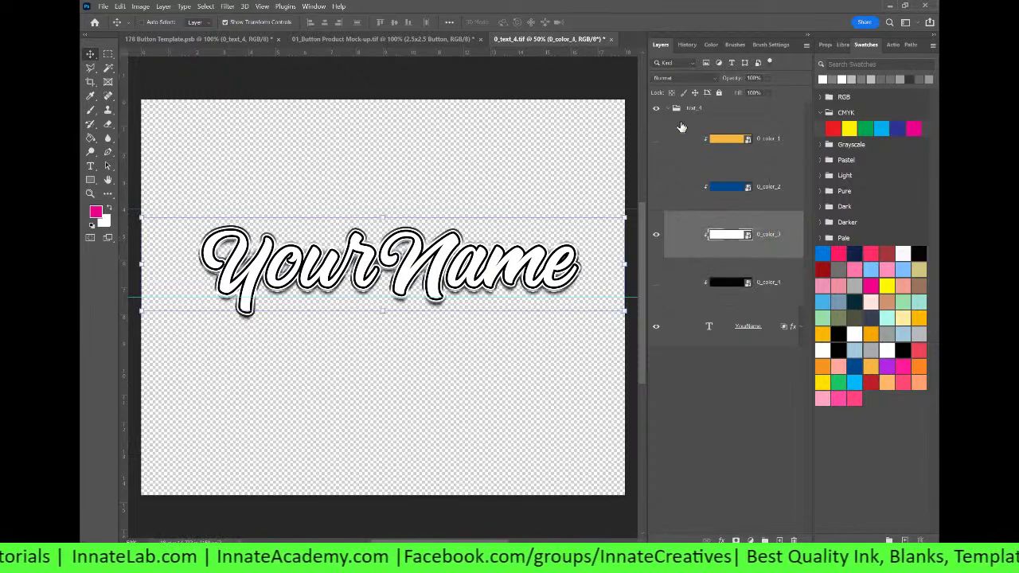
pyautogui.click(678, 78)
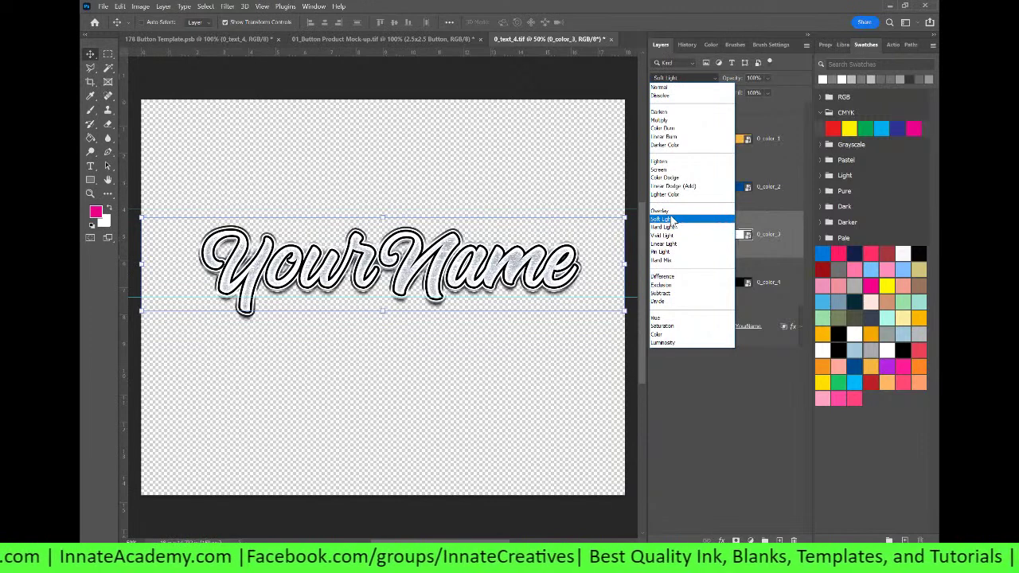
pyautogui.click(672, 219)
pyautogui.click(772, 283)
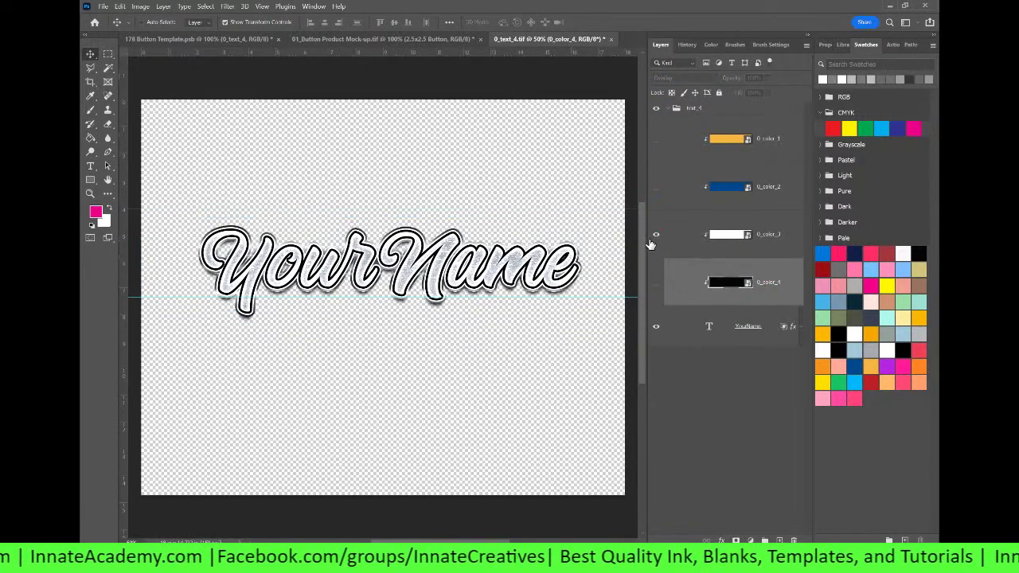
pyautogui.click(656, 235)
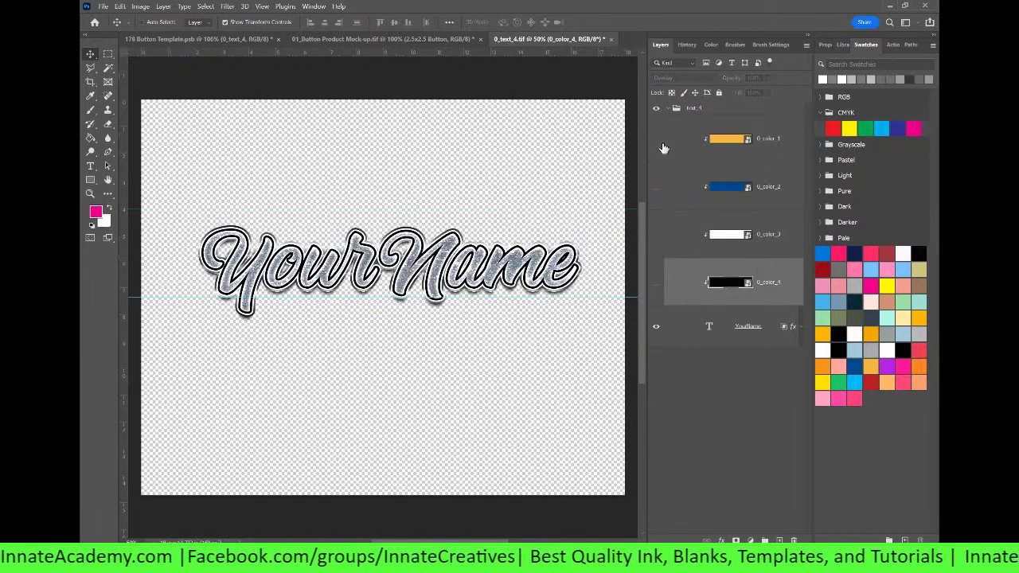
# Step: Show the 0_color_1 layer over the gold glitter lettering, then save and close 0_text_4.tif
pyautogui.click(656, 140)
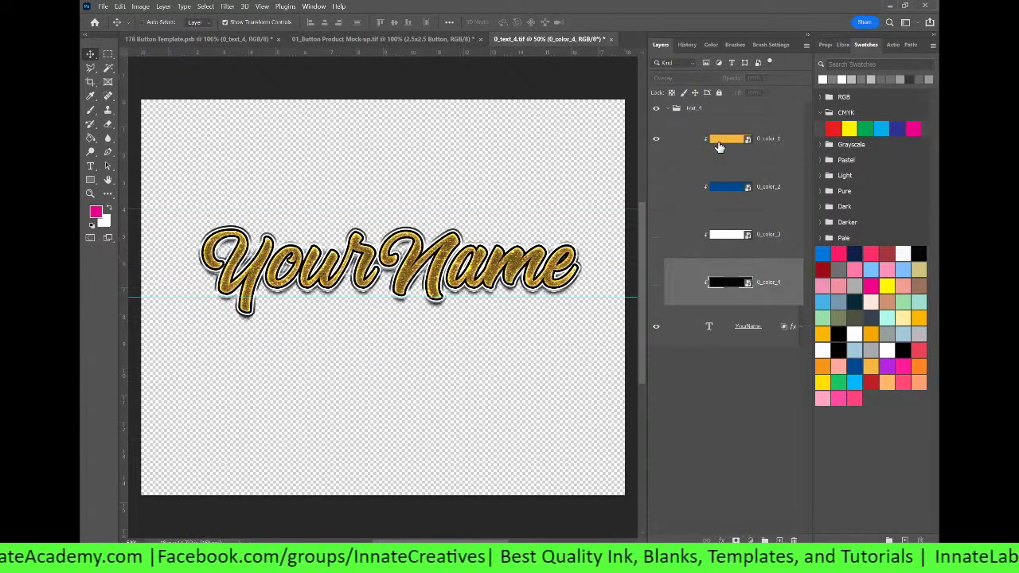
pyautogui.click(719, 146)
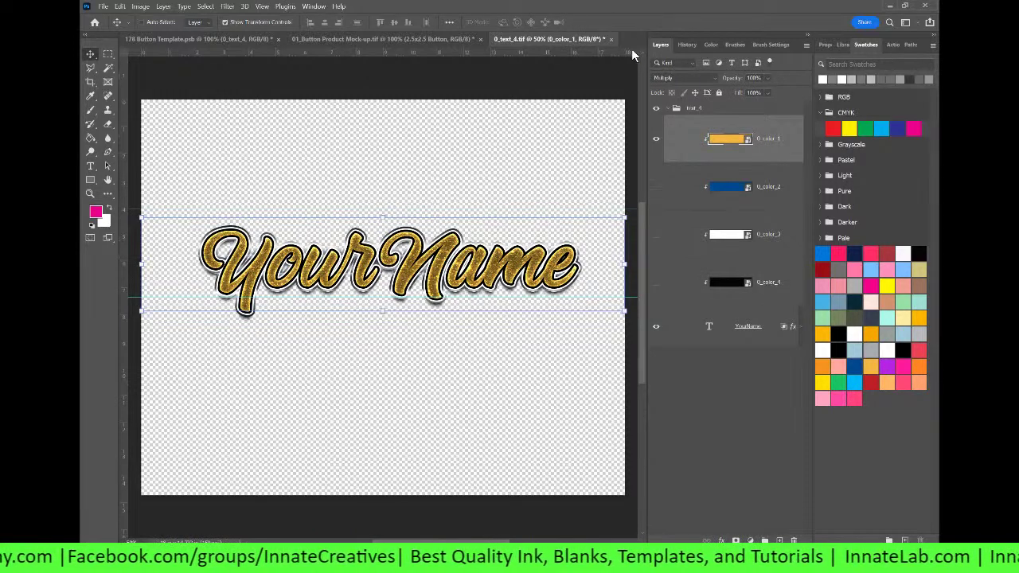
pyautogui.click(612, 40)
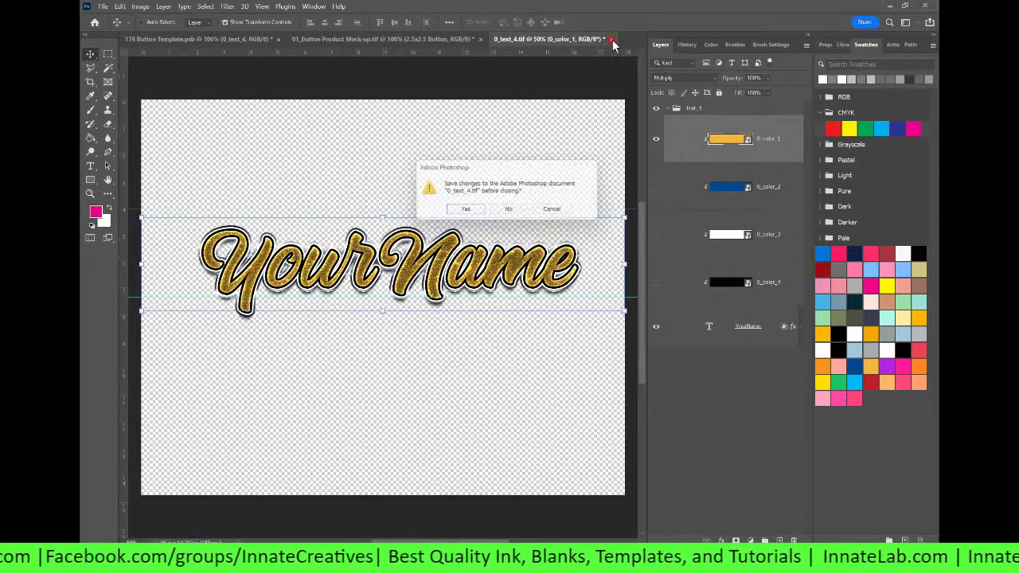
pyautogui.click(465, 213)
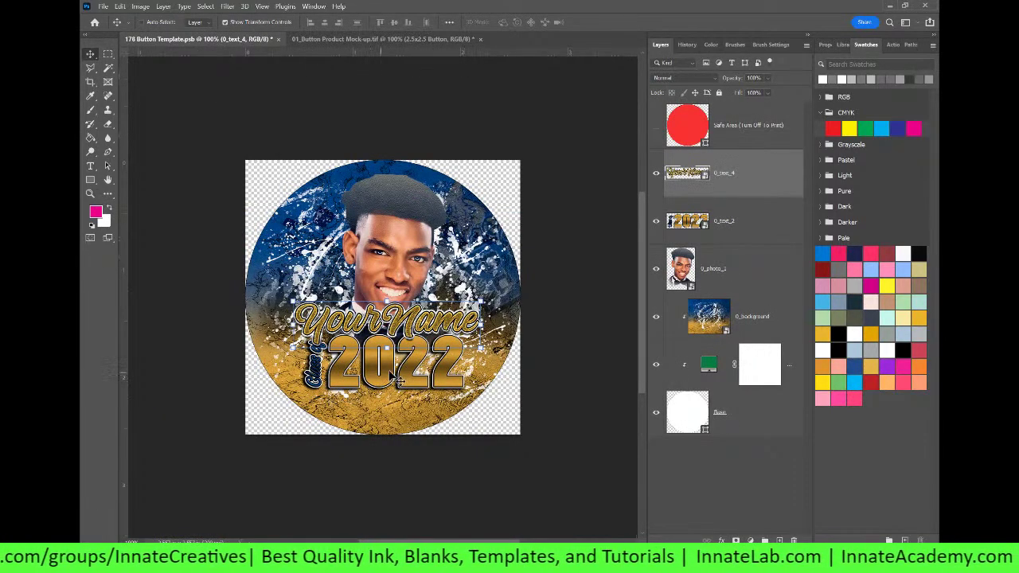
# Step: Revert the button template to the history state before the restyled name text was updated
pyautogui.click(692, 229)
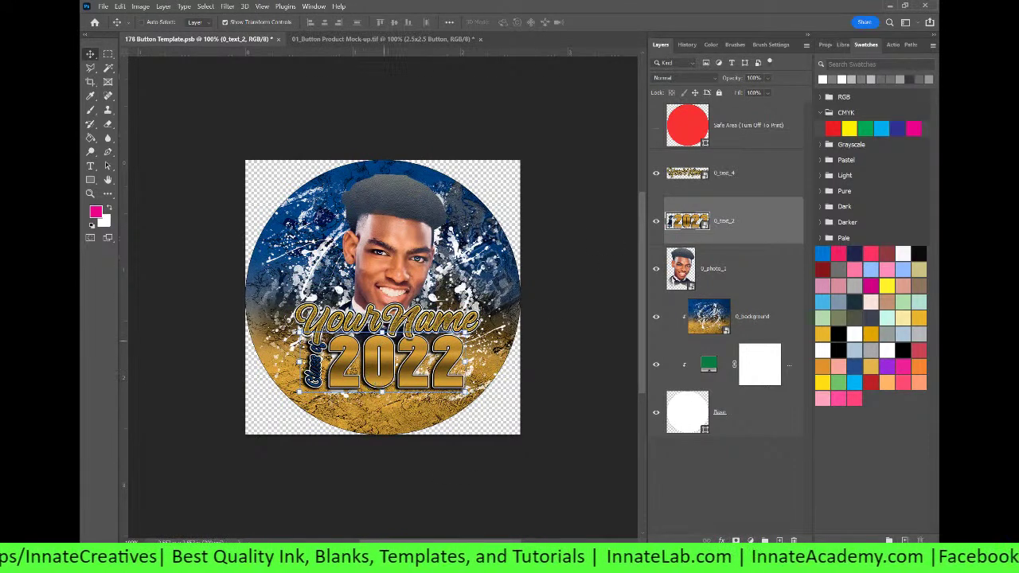
pyautogui.click(121, 7)
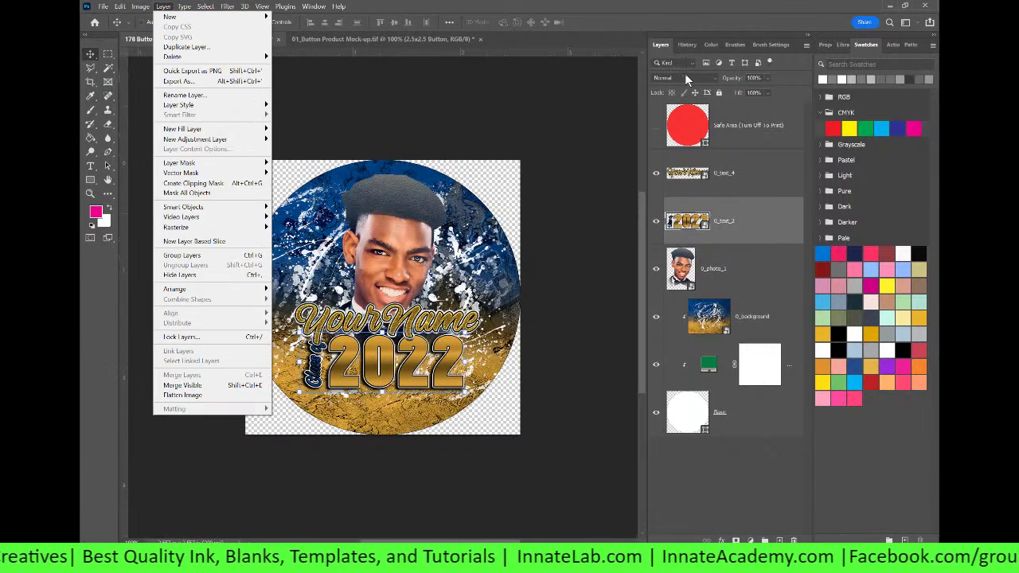
pyautogui.click(683, 44)
pyautogui.click(690, 96)
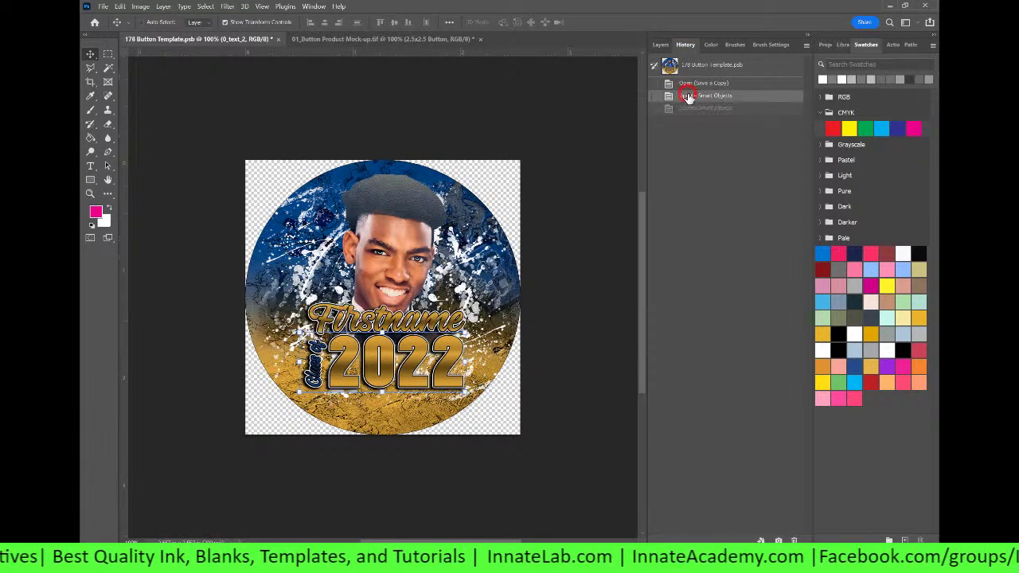
pyautogui.click(663, 44)
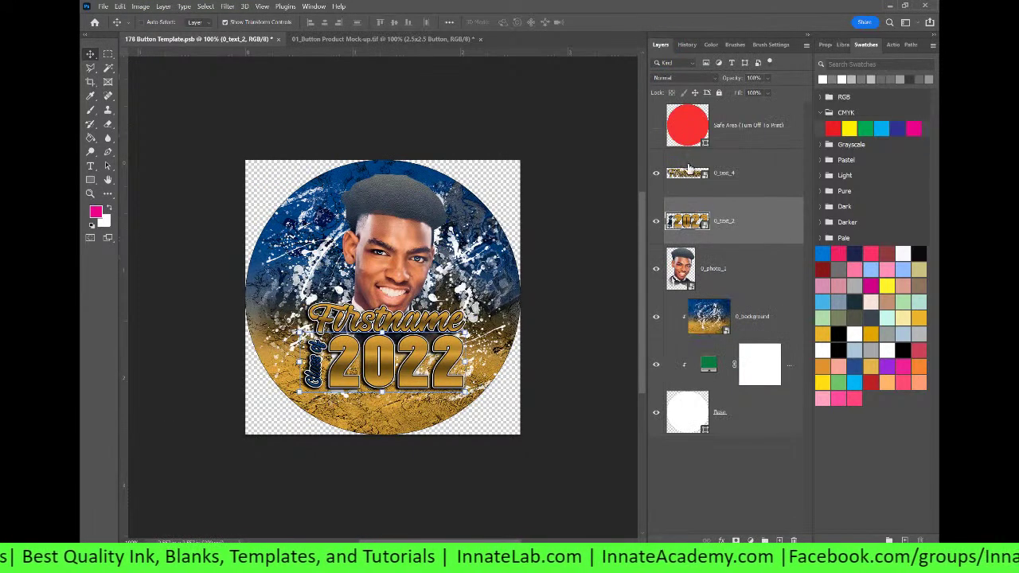
# Step: Open the contents of the 0_text_4 smart object to check the restored name text, then close it
pyautogui.click(743, 189)
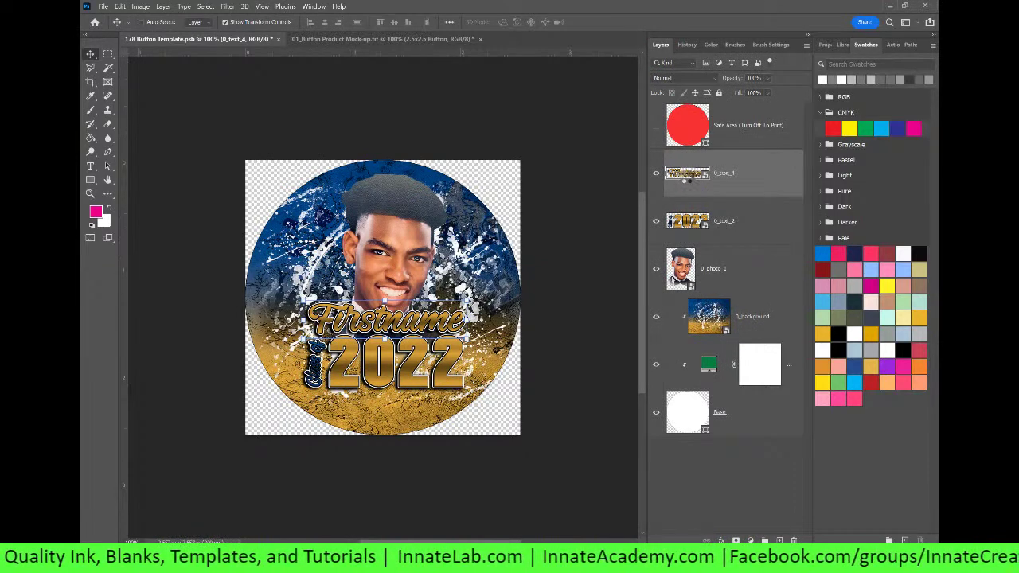
pyautogui.doubleClick(687, 174)
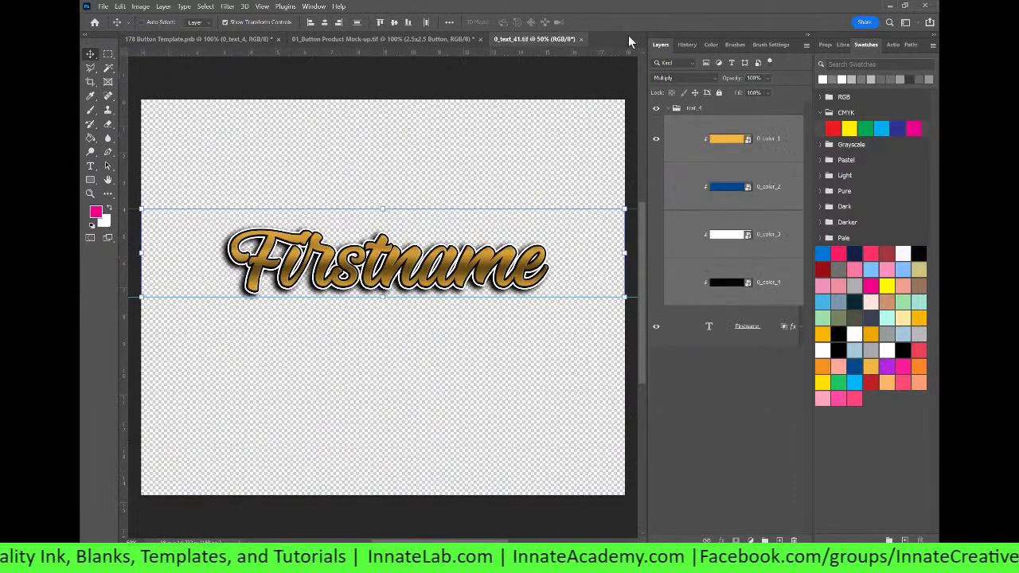
pyautogui.click(580, 39)
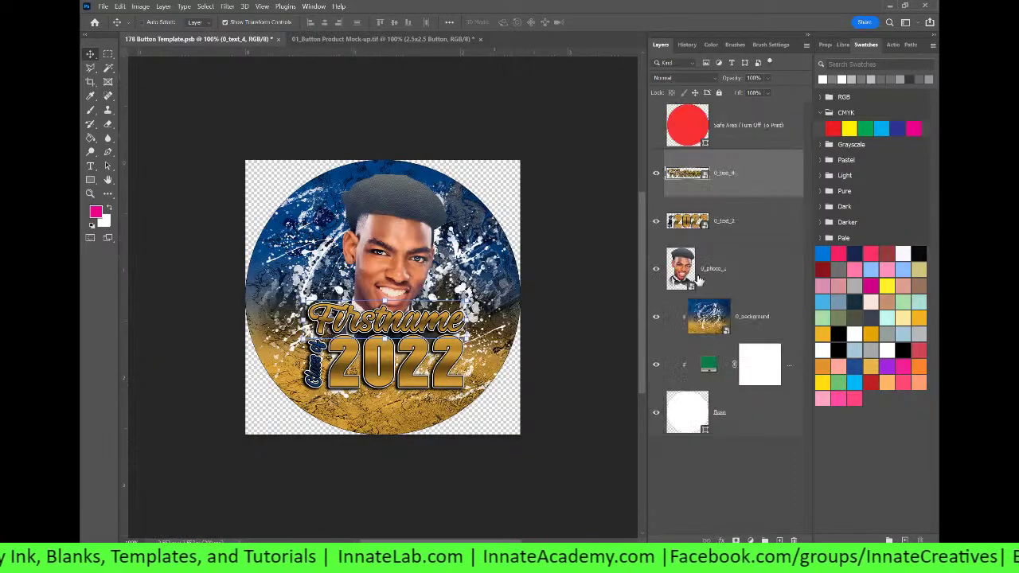
# Step: Transform the 0_photo_1 layer, scaling it to about 9.44% and centering the graduate above the name text
pyautogui.click(734, 254)
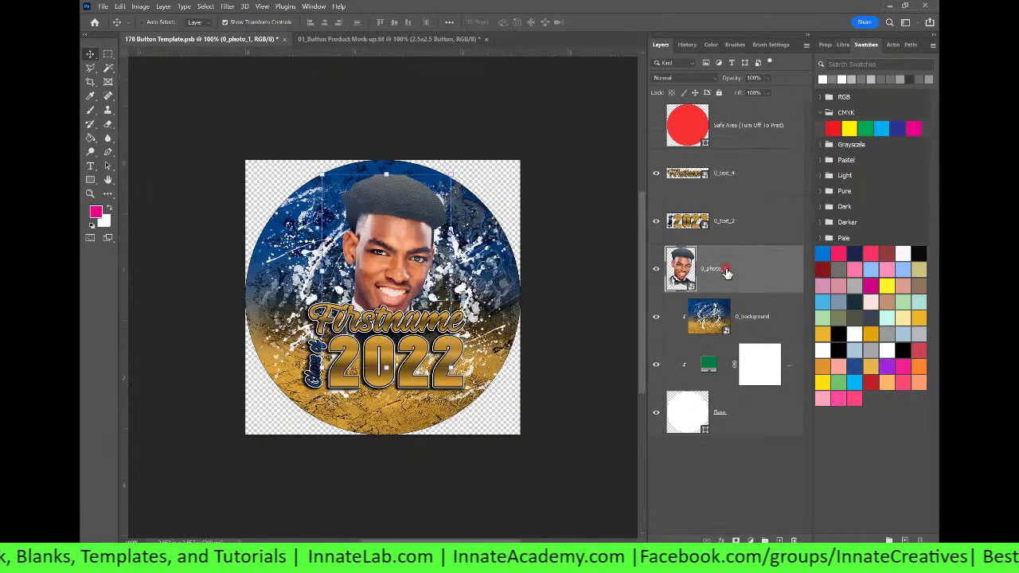
pyautogui.hotkey('ctrl', 't')
pyautogui.moveTo(388, 368)
pyautogui.mouseDown()
pyautogui.moveTo(387, 398)
pyautogui.moveTo(385, 368)
pyautogui.mouseUp()
pyautogui.moveTo(387, 255)
pyautogui.mouseDown()
pyautogui.moveTo(379, 252)
pyautogui.moveTo(384, 261)
pyautogui.mouseUp()
pyautogui.moveTo(384, 379); pyautogui.dragTo(380, 366)
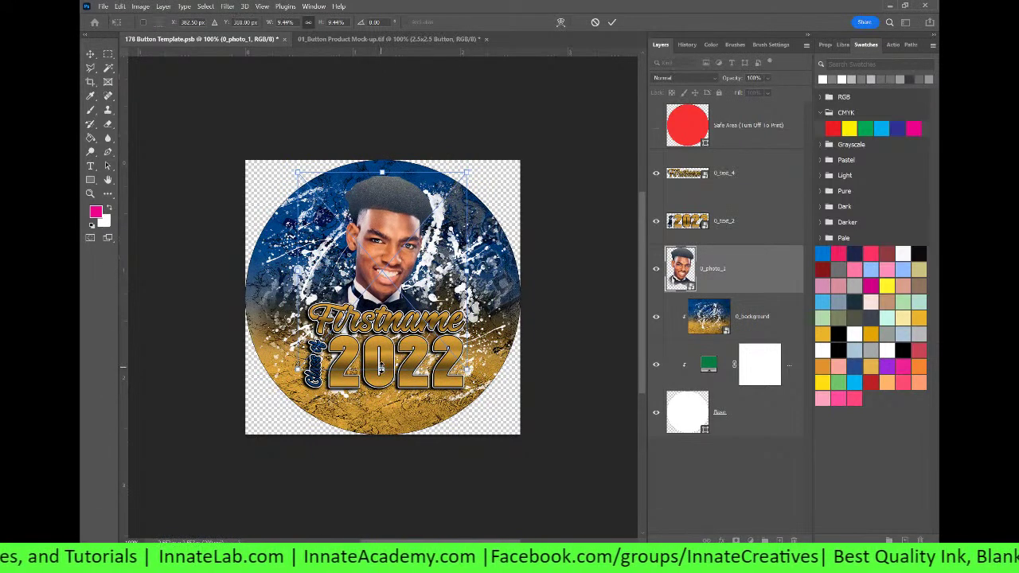
pyautogui.press('Return')
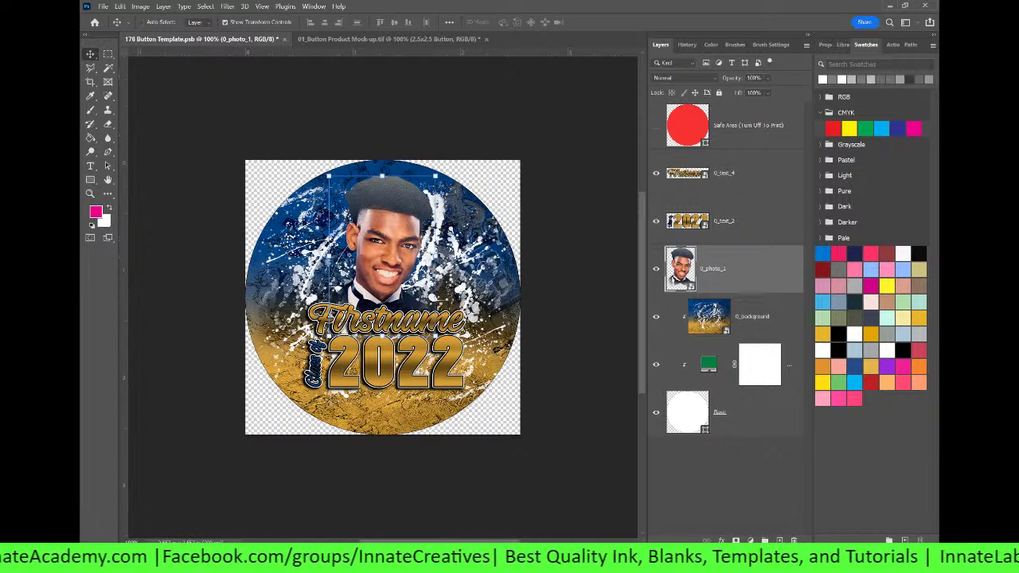
# Step: Open the contents of the 0_background smart object and select its 0_color_1 copy layer
pyautogui.click(735, 316)
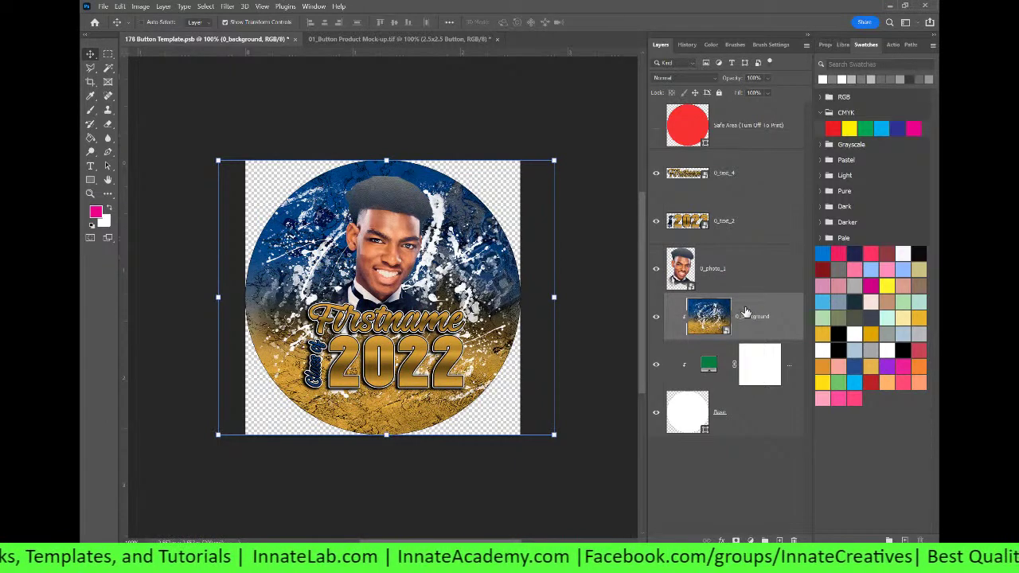
pyautogui.click(700, 320)
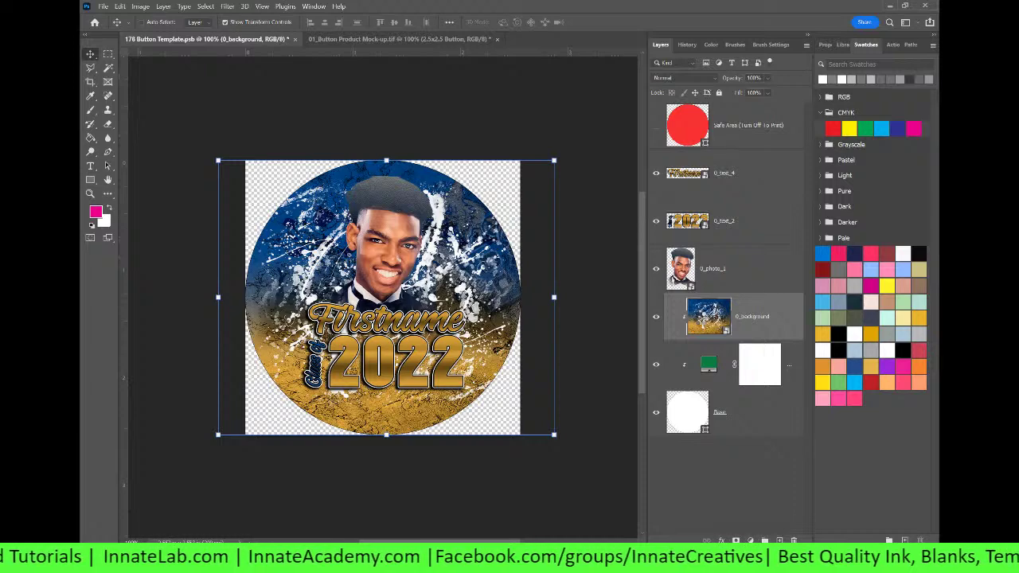
pyautogui.doubleClick(700, 319)
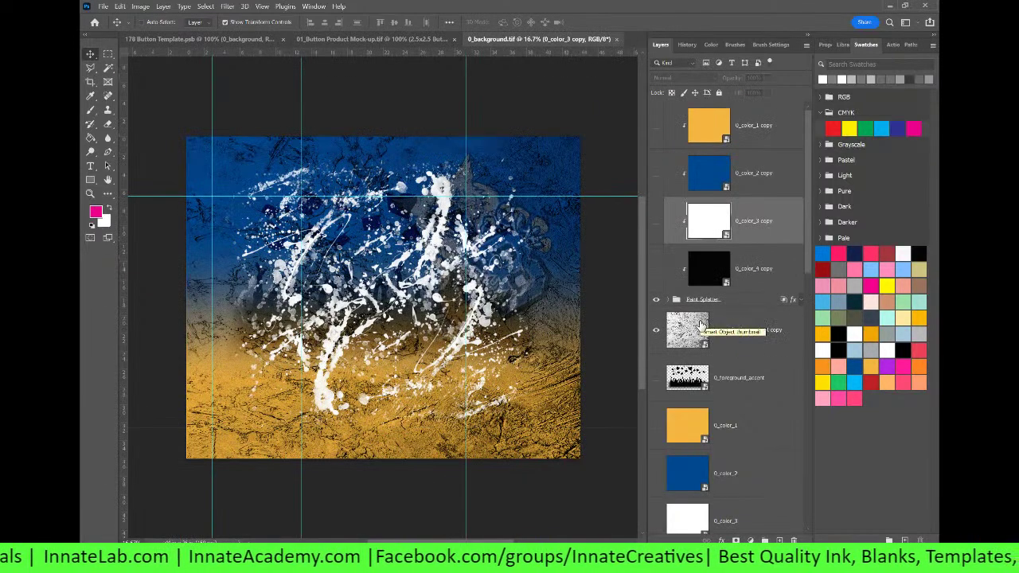
pyautogui.click(717, 131)
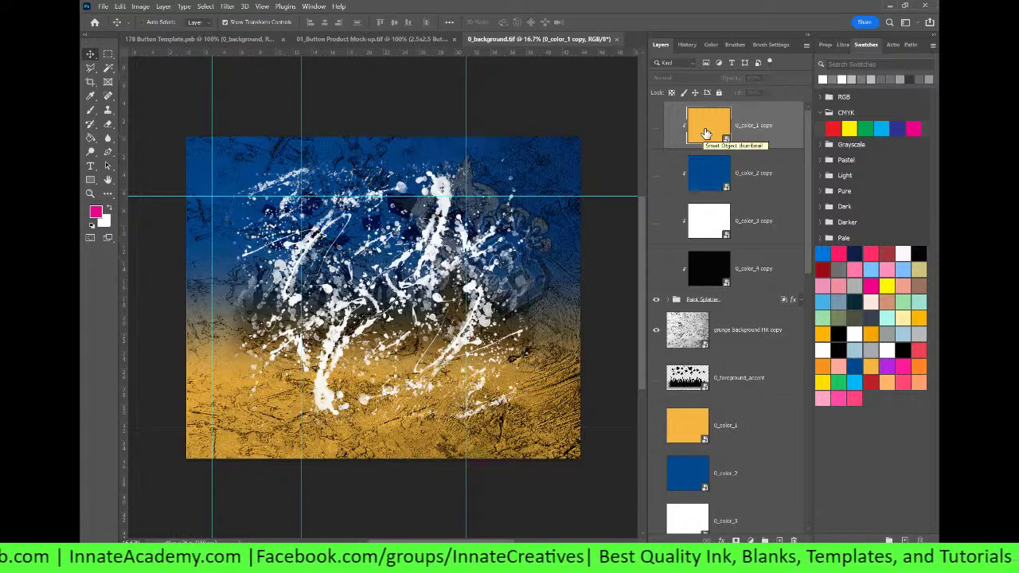
# Step: Inside the 0_0_accent_1 smart object, hide the bolton mascot, show the LOGO crest instead, then save and close it
pyautogui.scroll(-5, 749, 346)
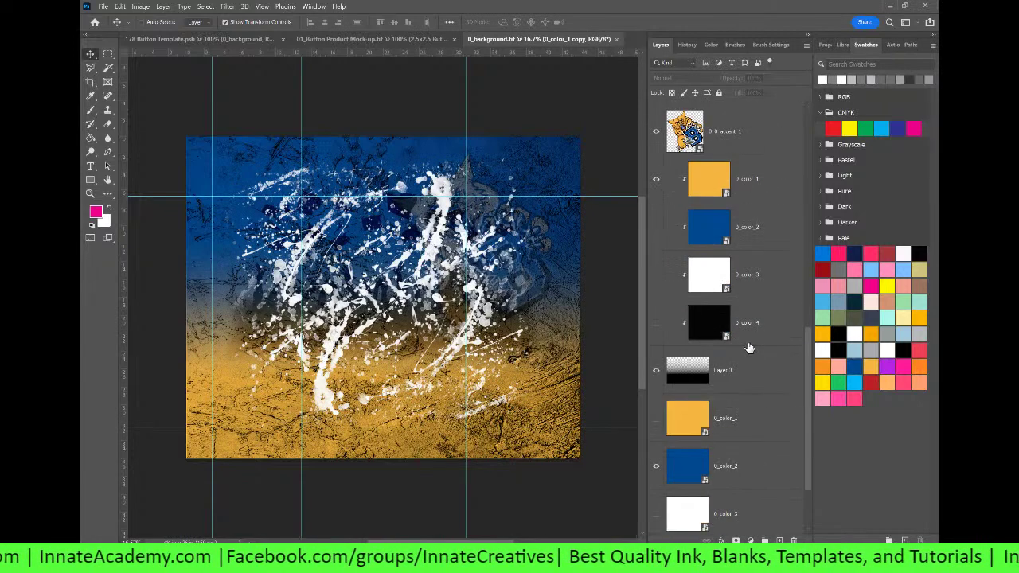
pyautogui.click(687, 239)
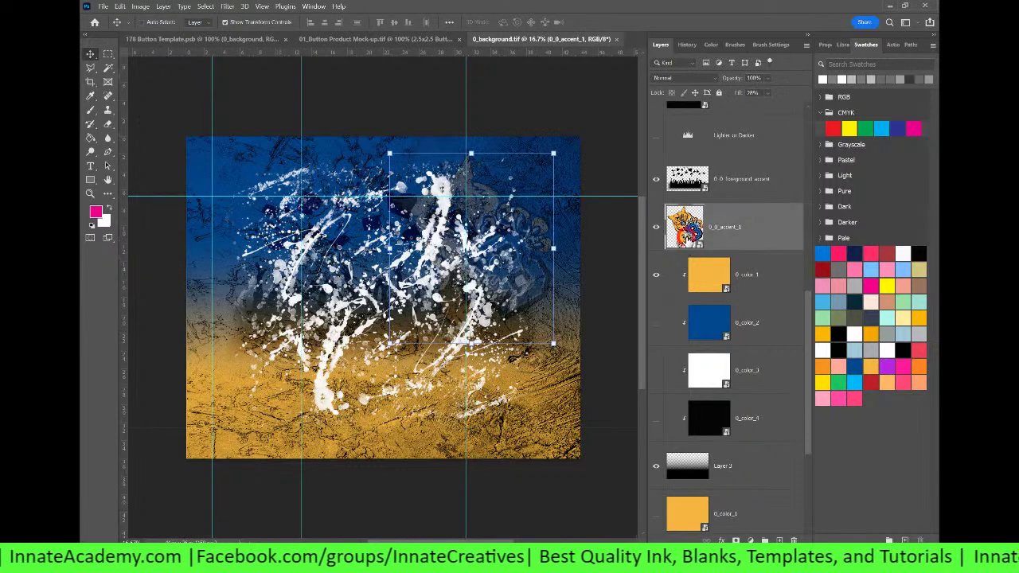
pyautogui.doubleClick(687, 230)
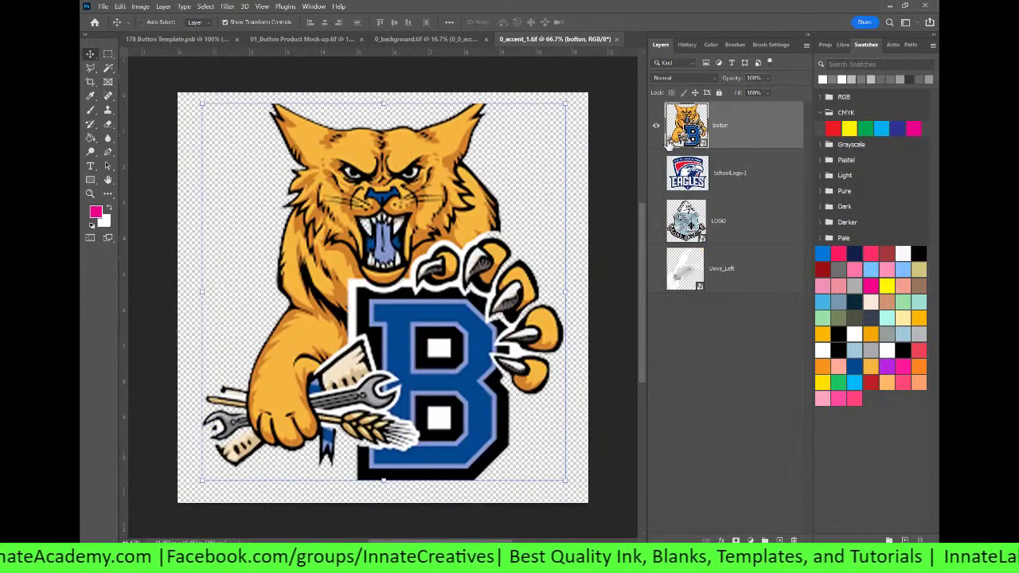
pyautogui.click(658, 129)
pyautogui.click(656, 221)
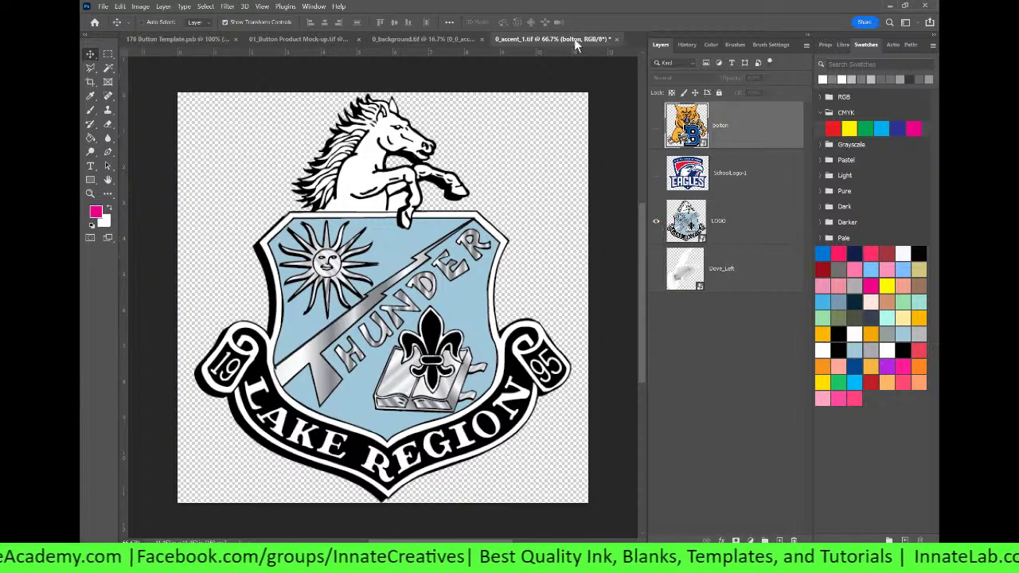
pyautogui.click(617, 39)
pyautogui.click(501, 211)
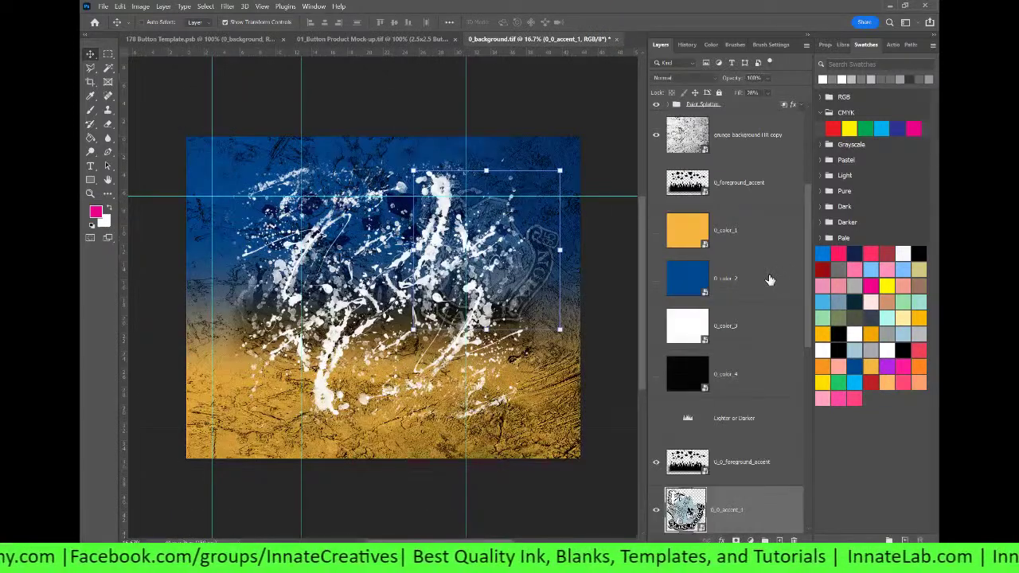
# Step: Toggle the full-background 0_color_2 layer on and off to preview its blue tint
pyautogui.click(694, 239)
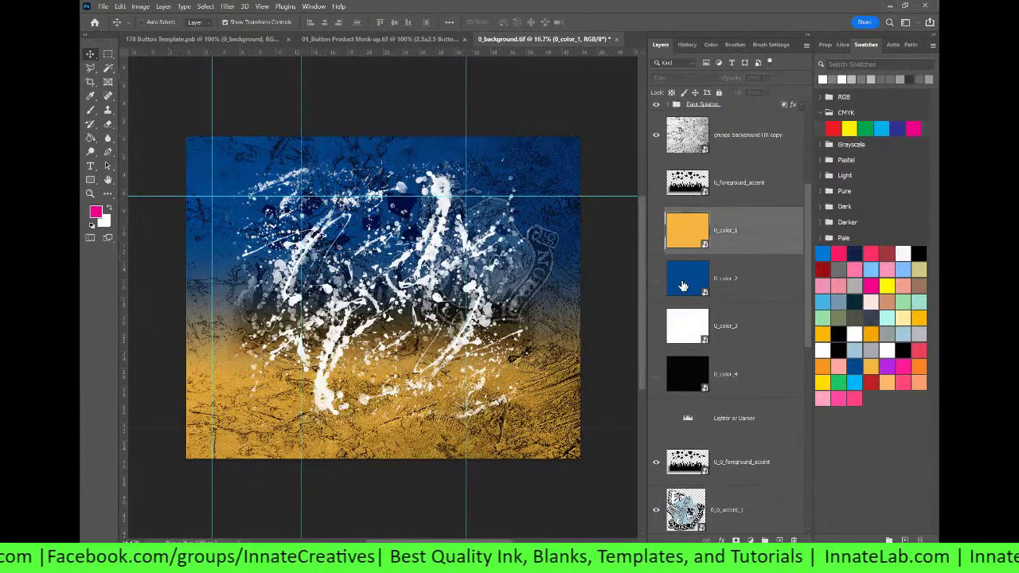
pyautogui.click(681, 284)
pyautogui.click(656, 281)
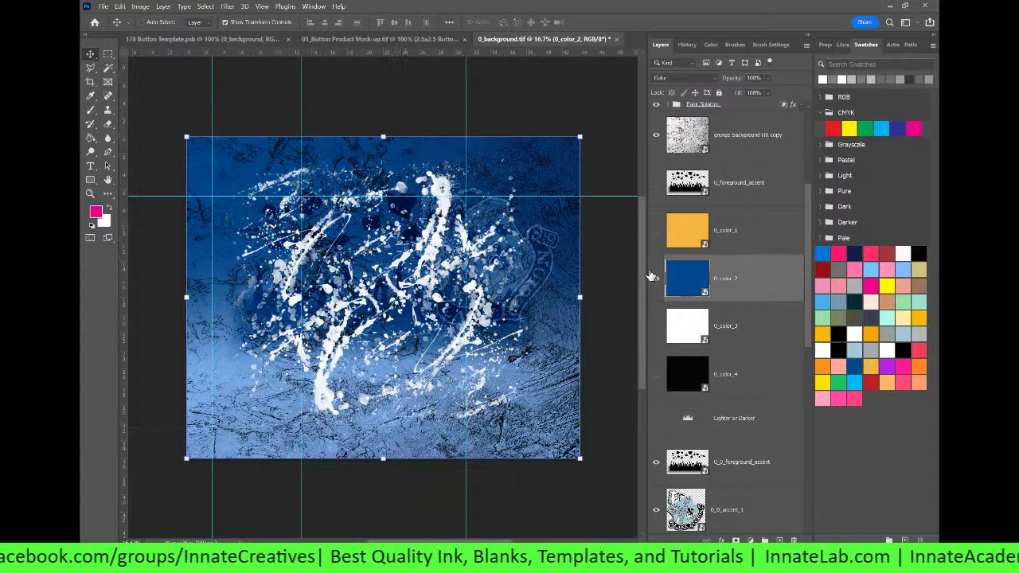
pyautogui.click(656, 281)
# Step: Fill the 0_color_2 smart object with the light blue swatch, then save and close it
pyautogui.scroll(-5, 742, 295)
pyautogui.scroll(6, 724, 335)
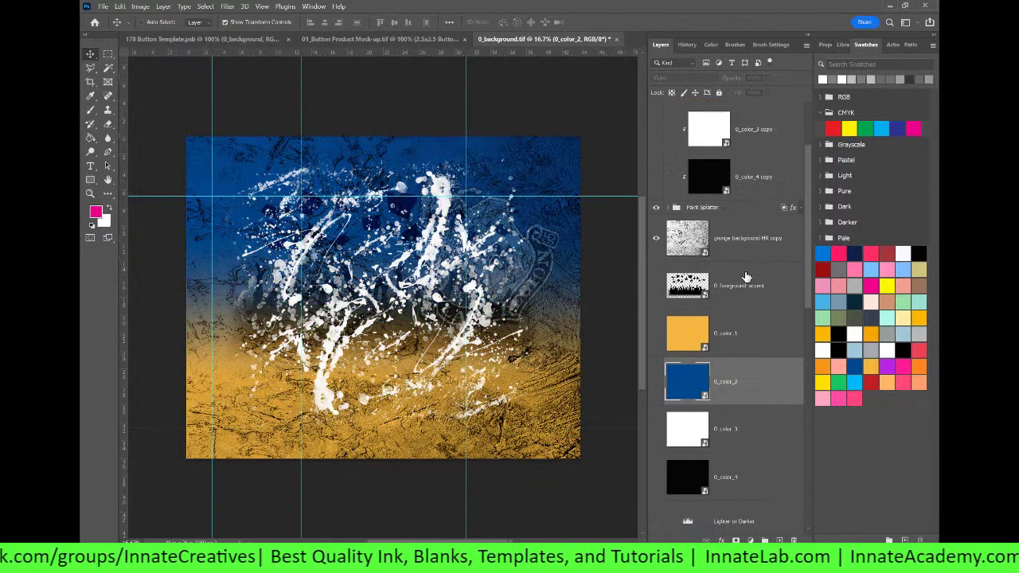
pyautogui.doubleClick(688, 384)
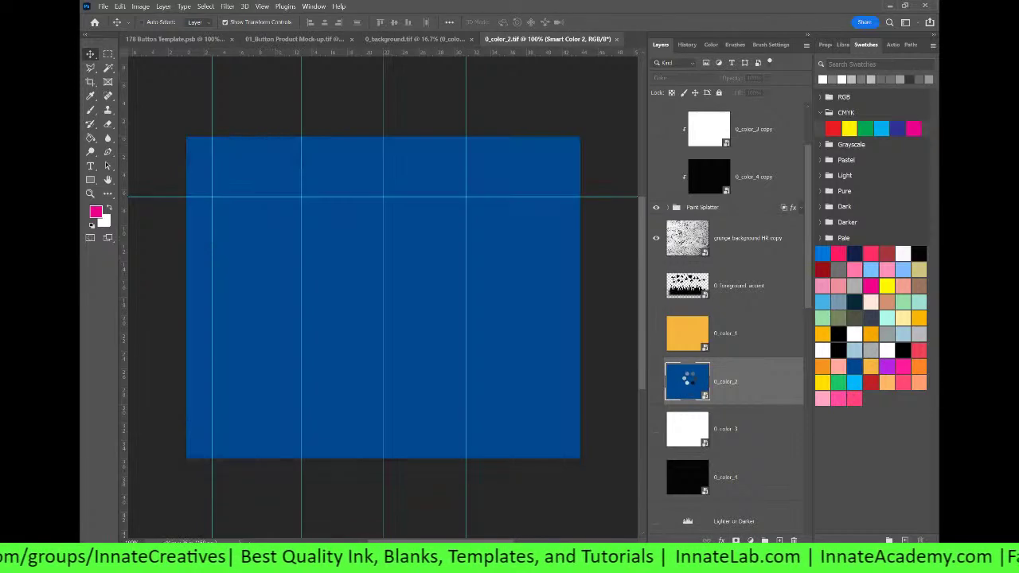
pyautogui.click(872, 269)
pyautogui.hotkey('alt', 'BackSpace')
pyautogui.click(616, 39)
pyautogui.click(464, 211)
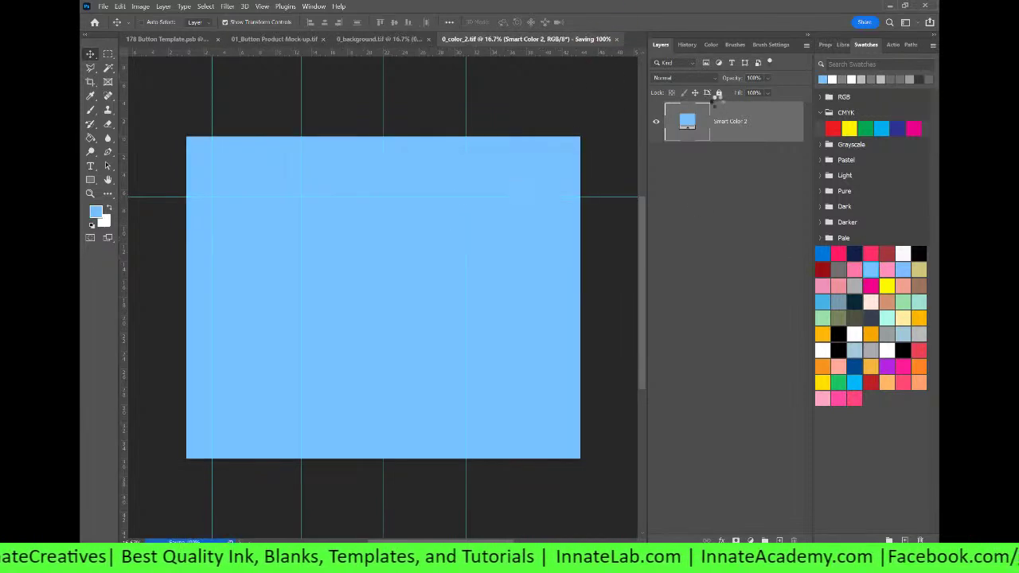
# Step: Open the 0_0_accent_1 smart object and sample the crest's pale blue shield color with the Eyedropper
pyautogui.scroll(-10, 754, 518)
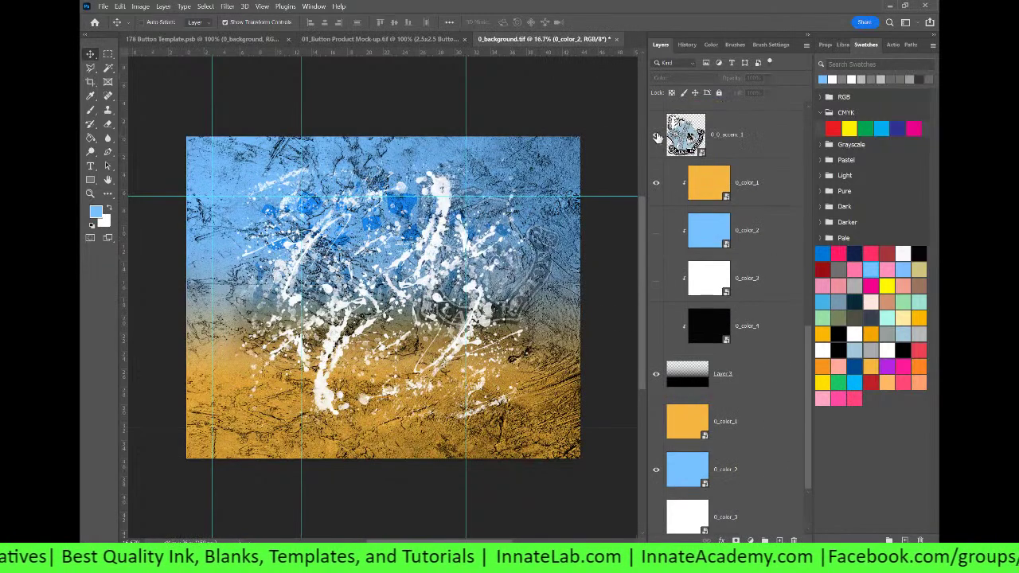
pyautogui.click(686, 137)
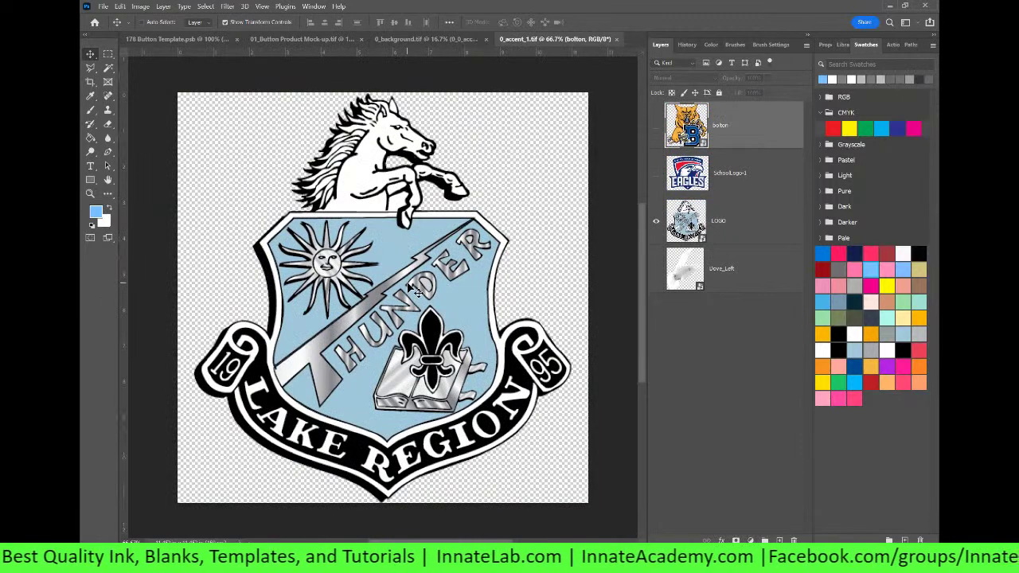
pyautogui.click(90, 96)
pyautogui.click(404, 247)
pyautogui.click(403, 249)
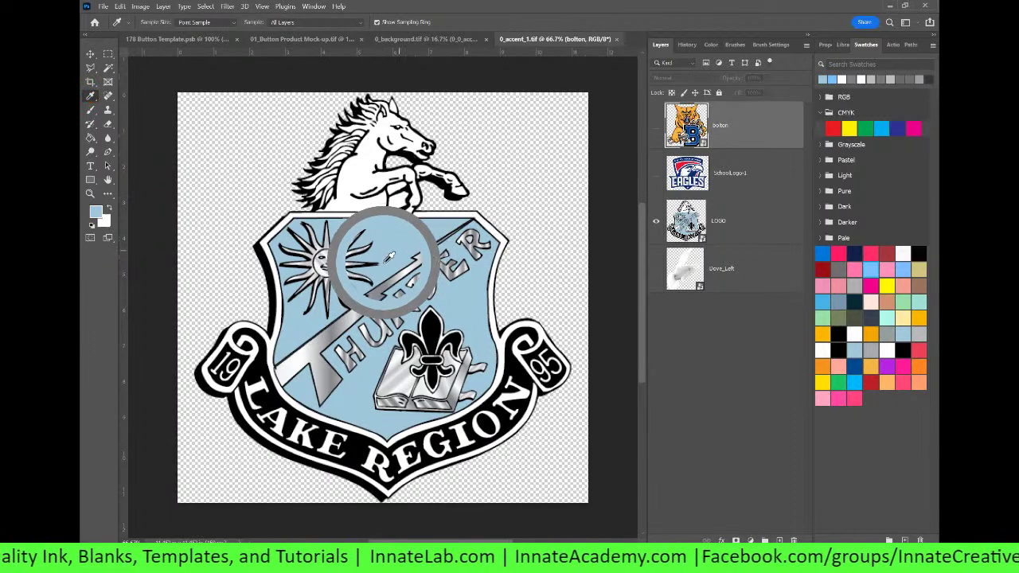
# Step: Add the sampled foreground color to the swatches under the name 1, without adding it to the current library
pyautogui.click(97, 212)
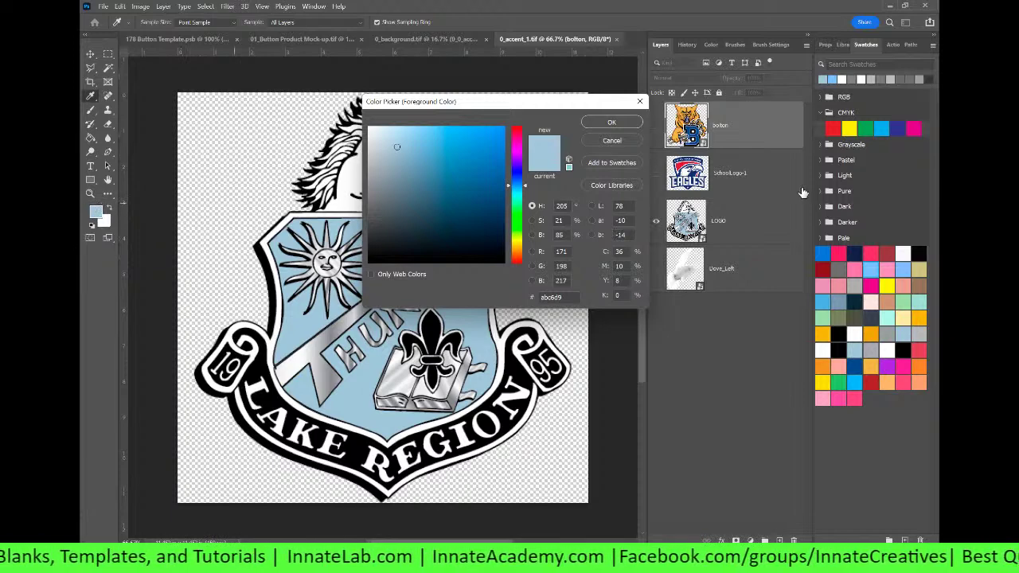
pyautogui.click(601, 162)
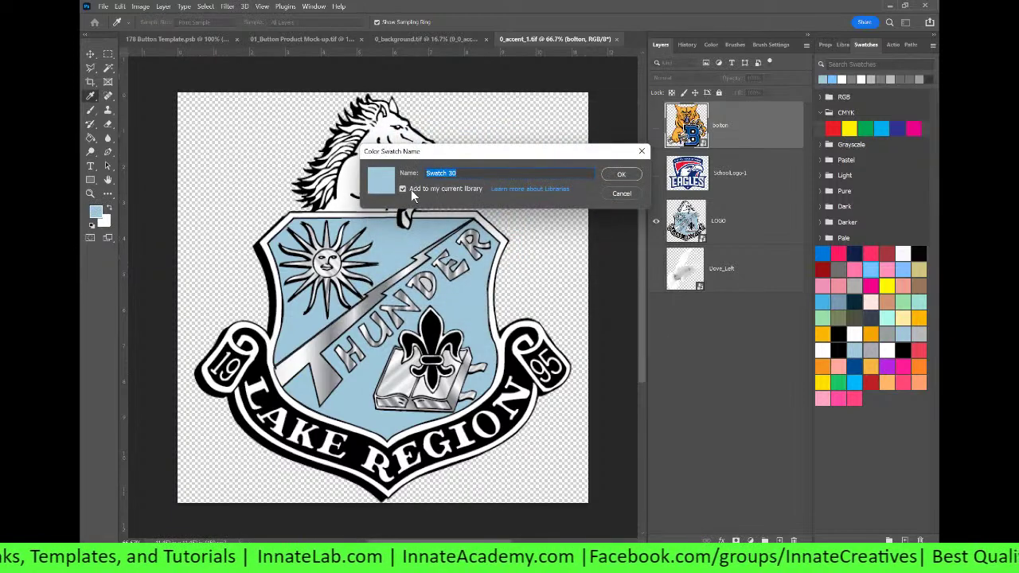
pyautogui.click(478, 173)
pyautogui.write('1')
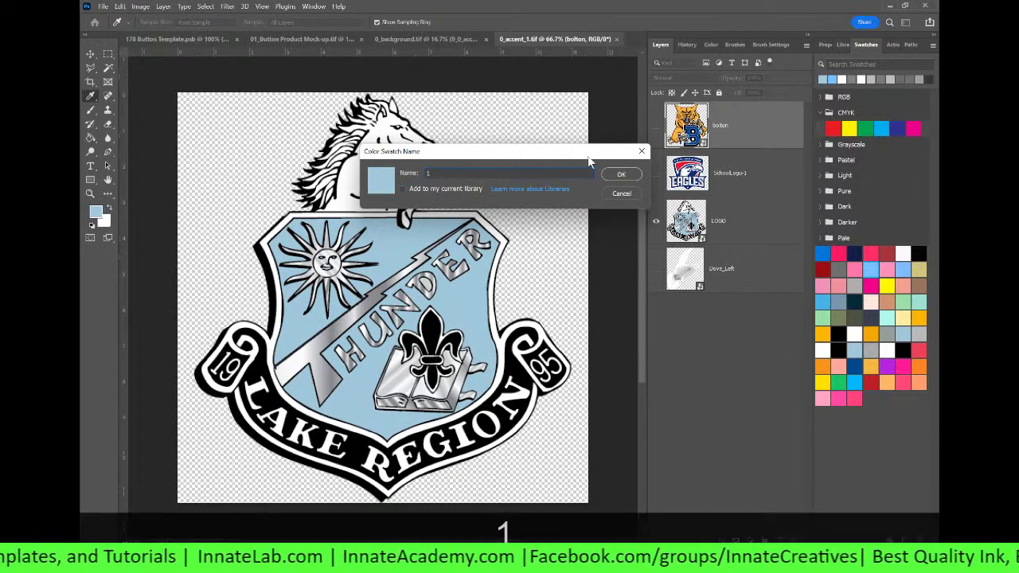
pyautogui.click(622, 175)
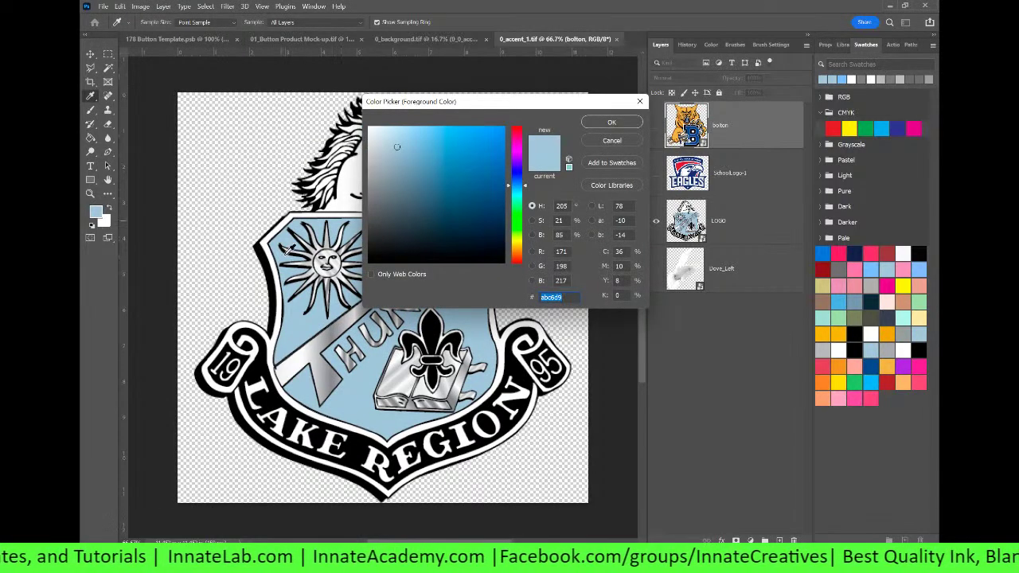
# Step: Sample the gray of the crest's lightning bolt, add it to the swatches under the name 2, and close the 0_accent_1 document
pyautogui.click(336, 332)
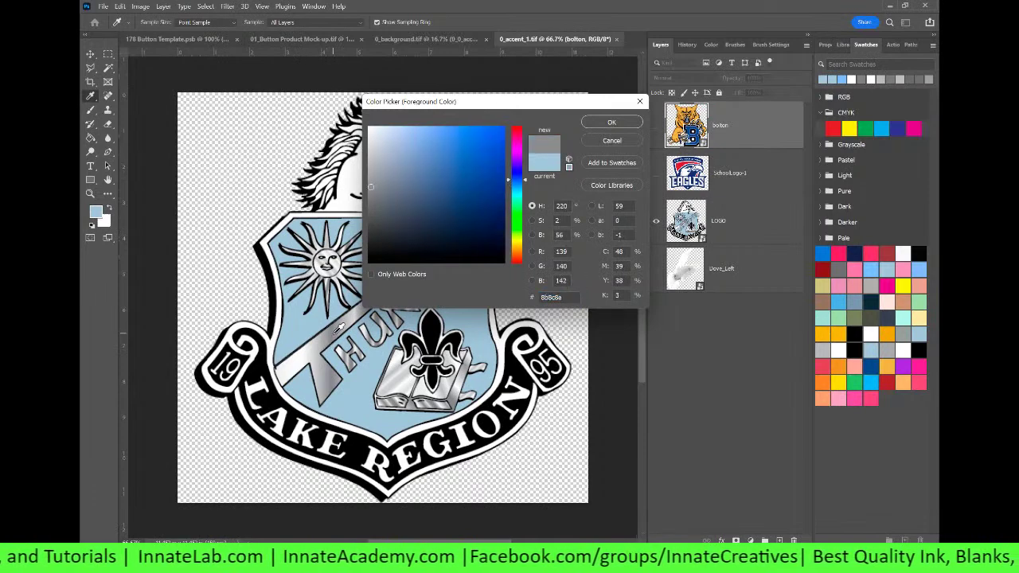
pyautogui.click(601, 162)
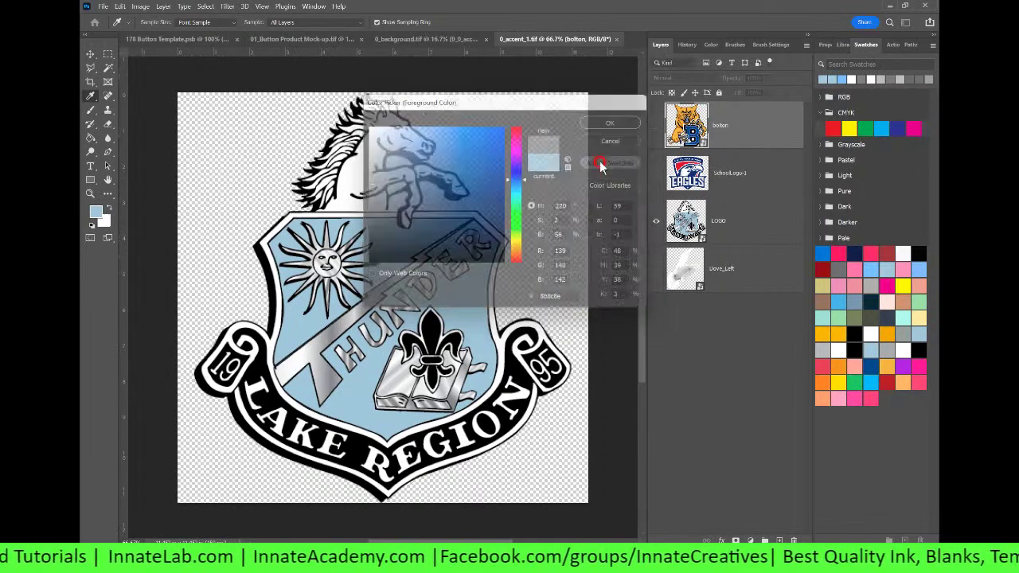
pyautogui.write('2')
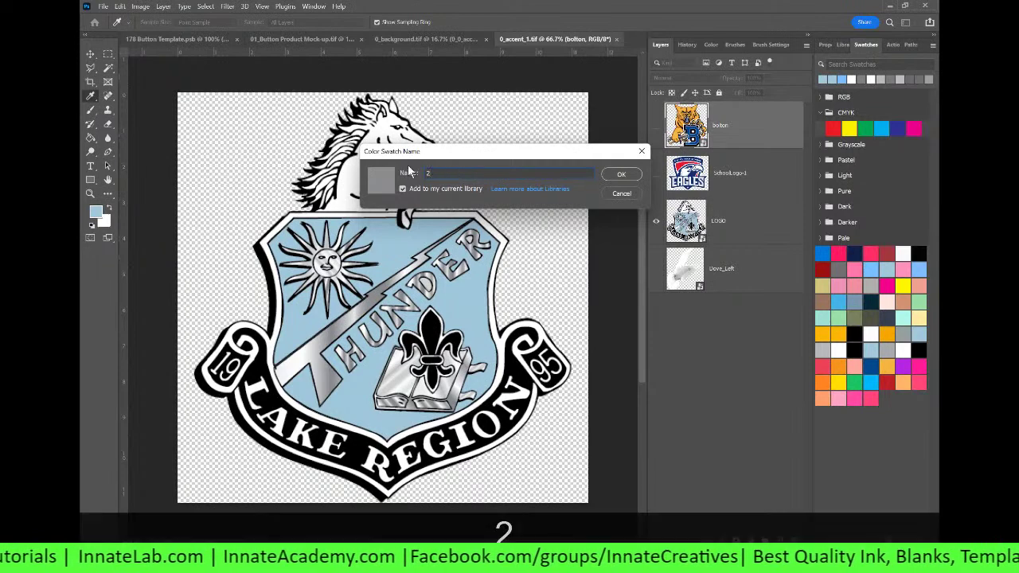
pyautogui.click(621, 174)
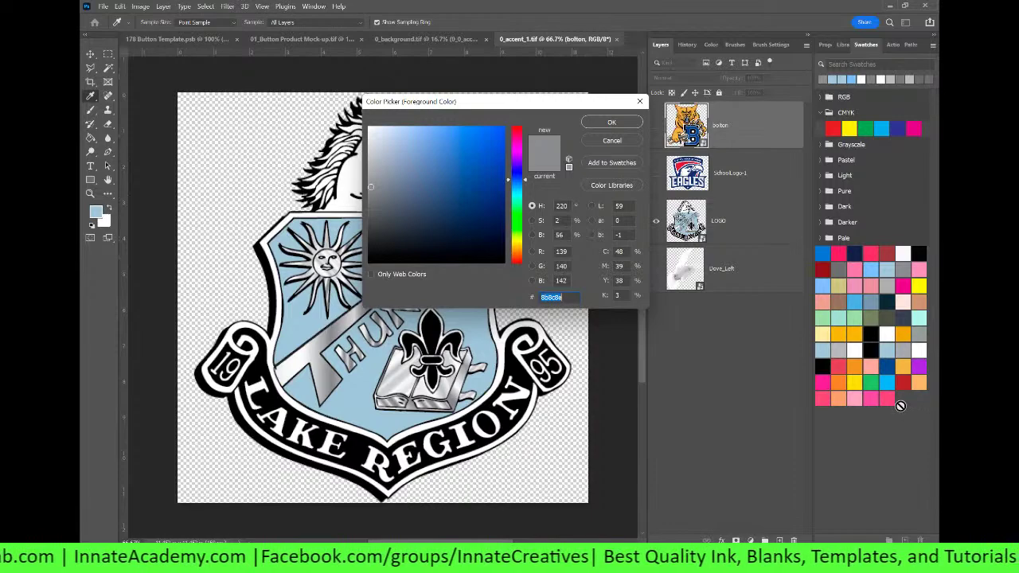
pyautogui.click(605, 142)
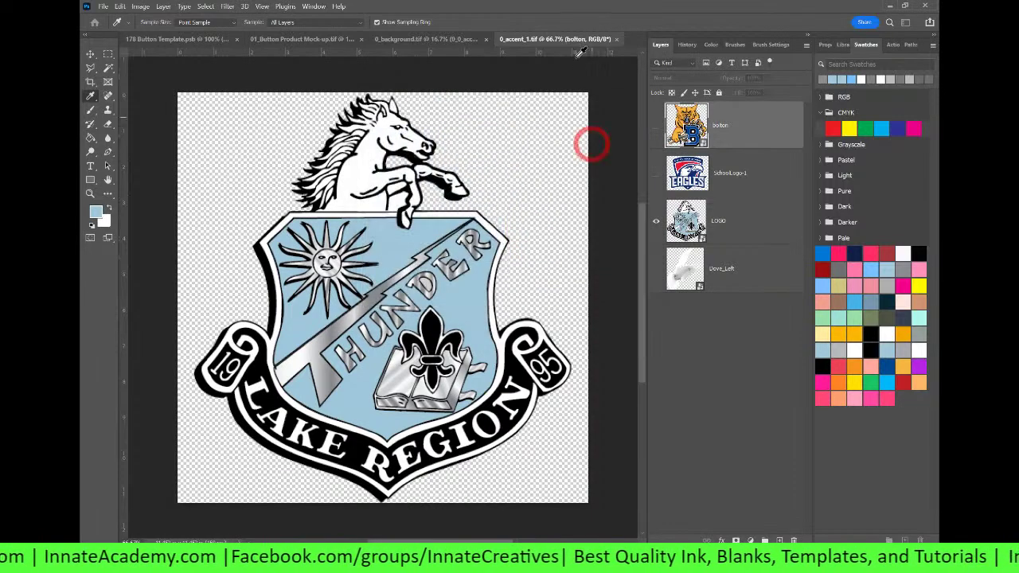
pyautogui.click(617, 38)
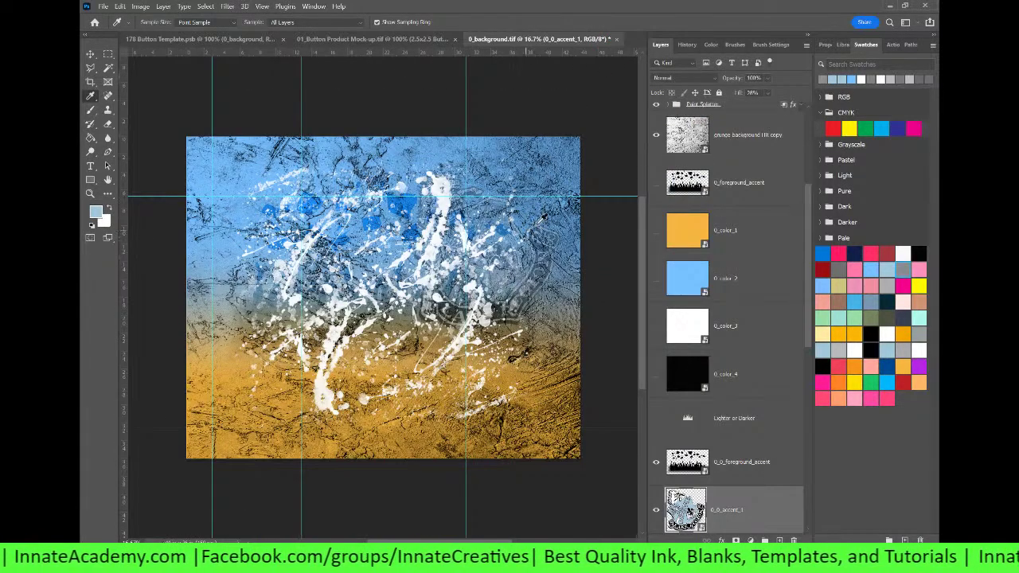
# Step: Fill the background's 0_color_2 smart object with the crest's pale blue swatch, then save and close it
pyautogui.doubleClick(689, 279)
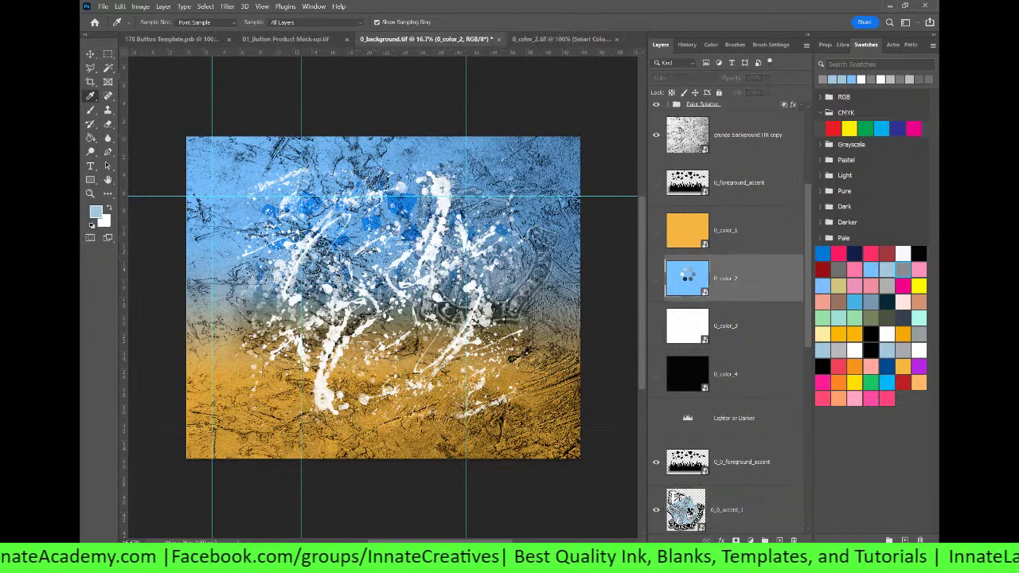
pyautogui.click(834, 79)
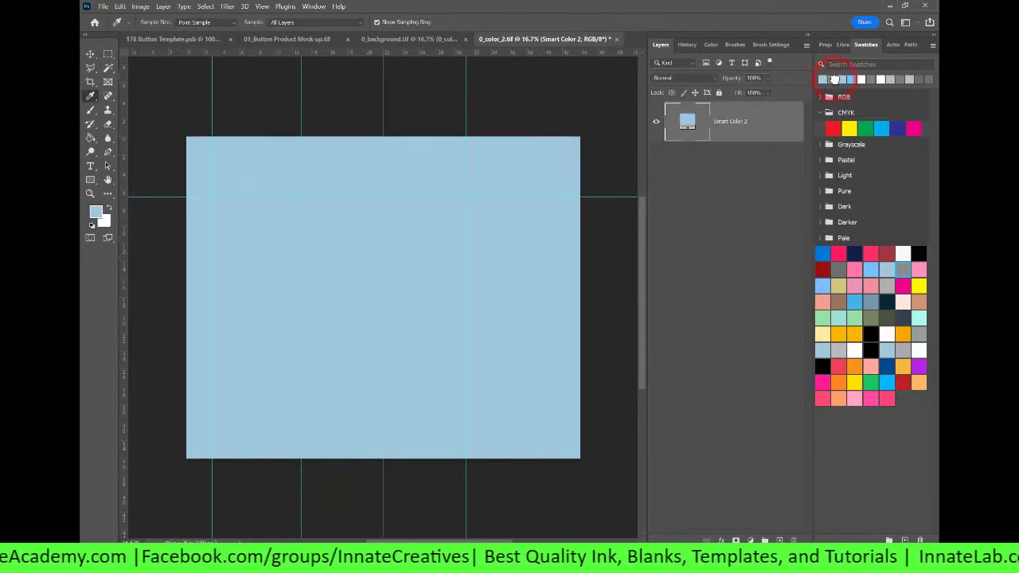
pyautogui.click(617, 40)
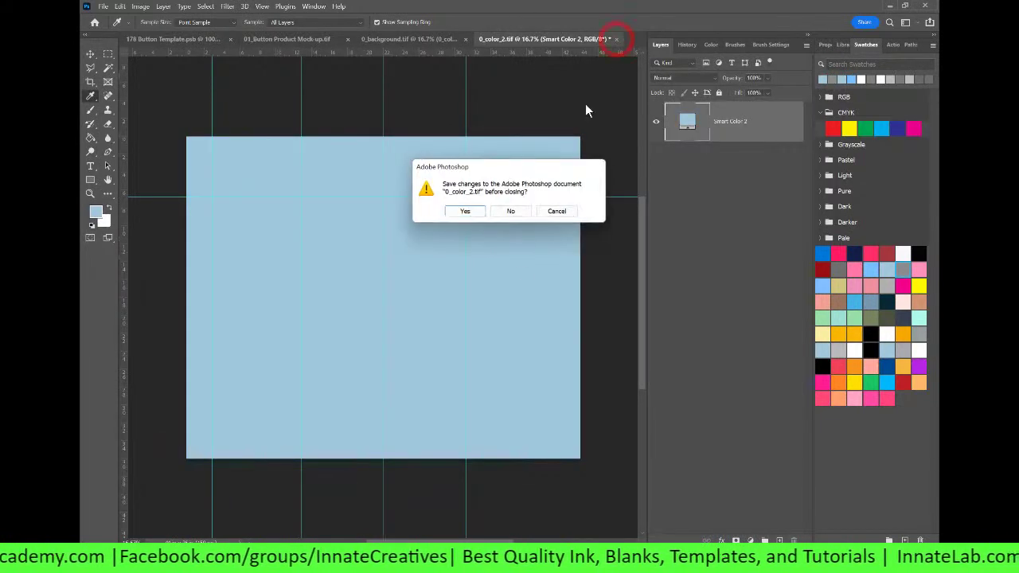
pyautogui.click(467, 212)
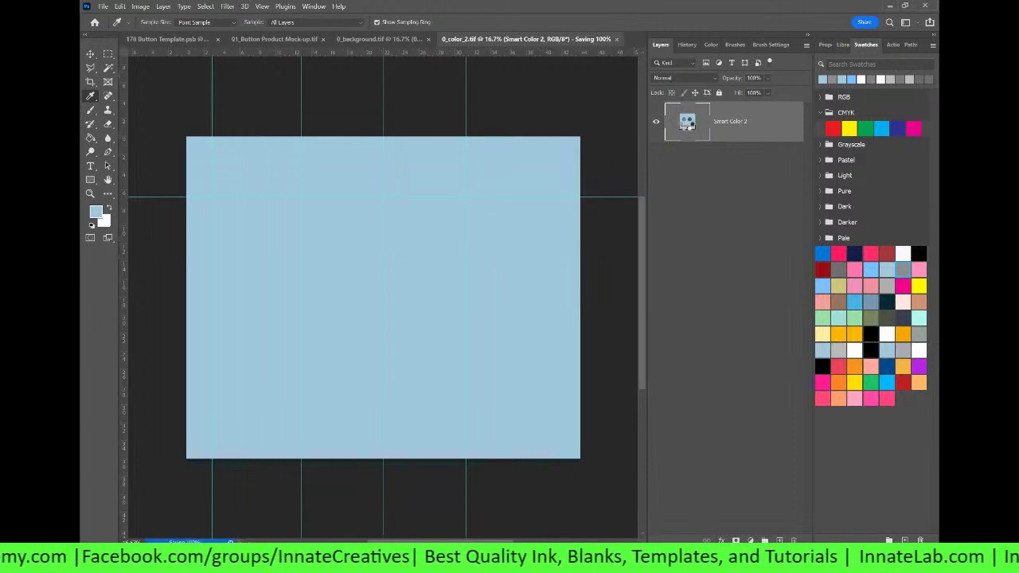
# Step: Fill the background's 0_color_1 smart object with the sampled gray swatch, then save and close it
pyautogui.click(705, 129)
pyautogui.doubleClick(704, 129)
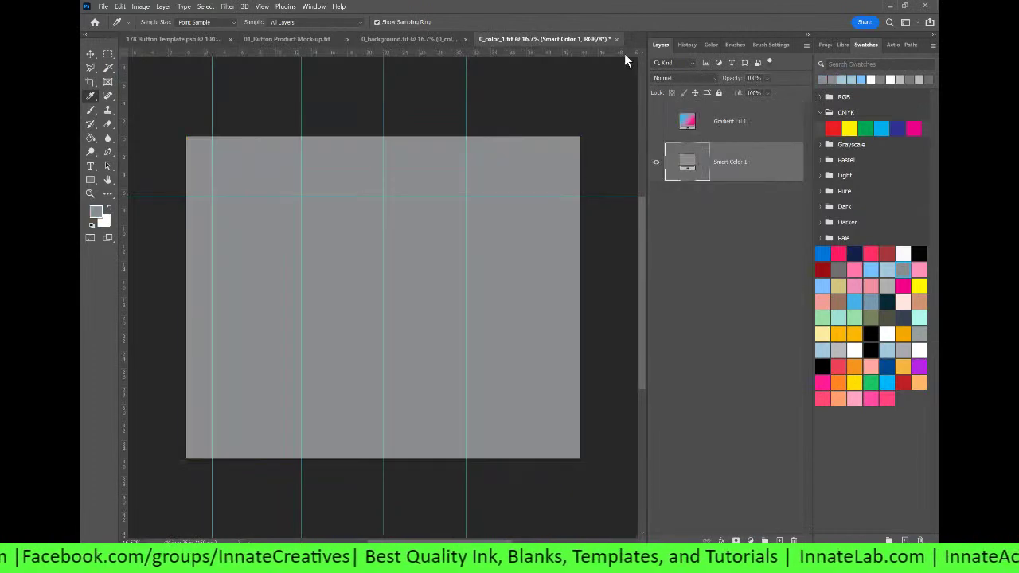
pyautogui.click(617, 38)
pyautogui.click(467, 209)
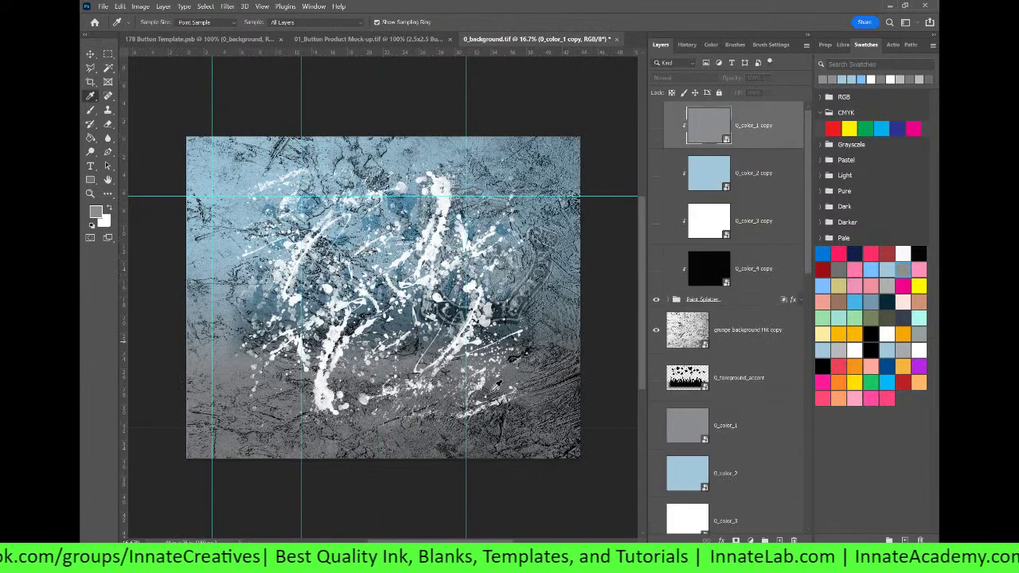
# Step: Save and close the recolored 0_background document, then open the button template's 0_text_4 smart object
pyautogui.scroll(-5, 751, 401)
pyautogui.scroll(-3, 748, 402)
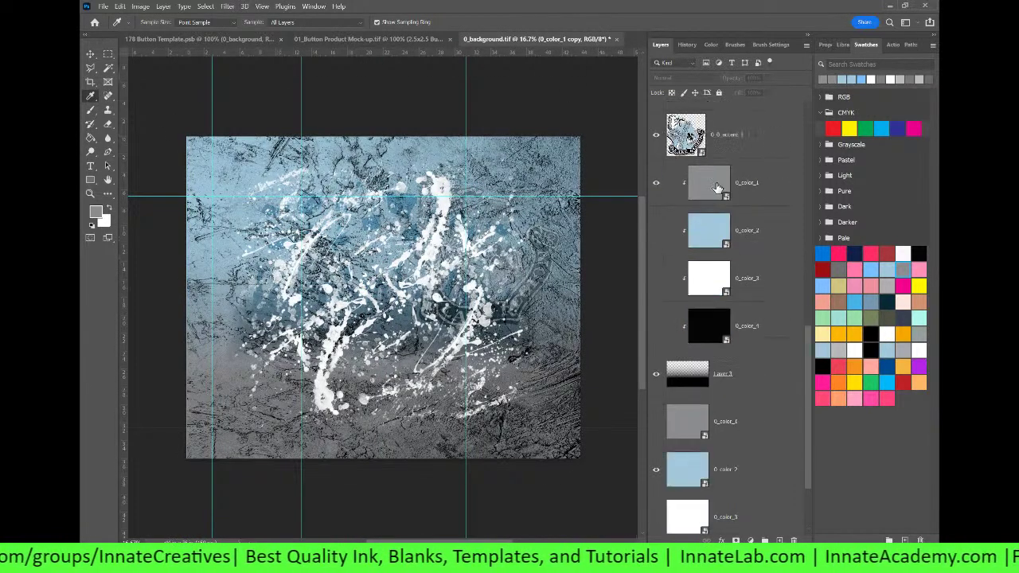
pyautogui.click(616, 39)
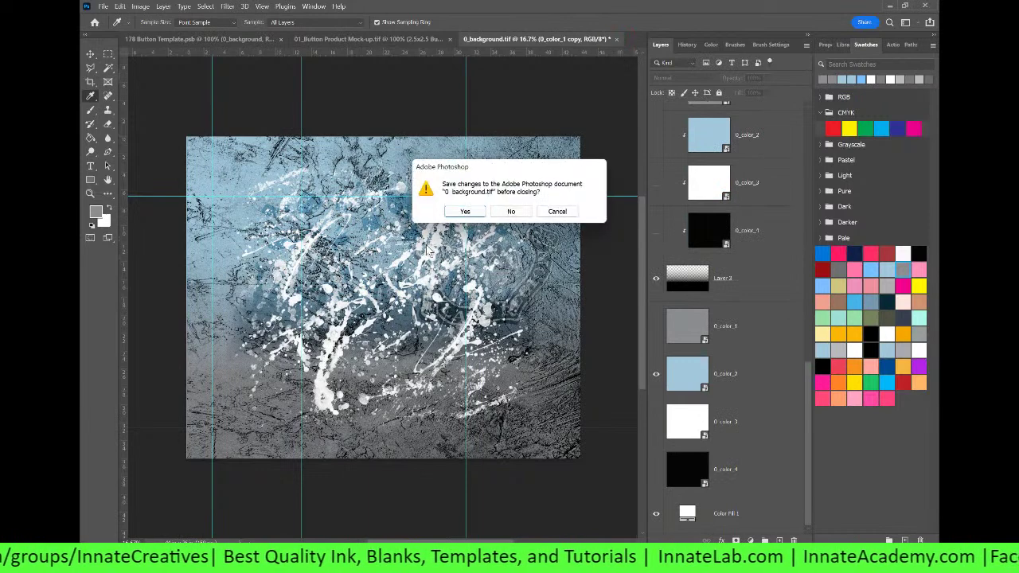
pyautogui.click(463, 212)
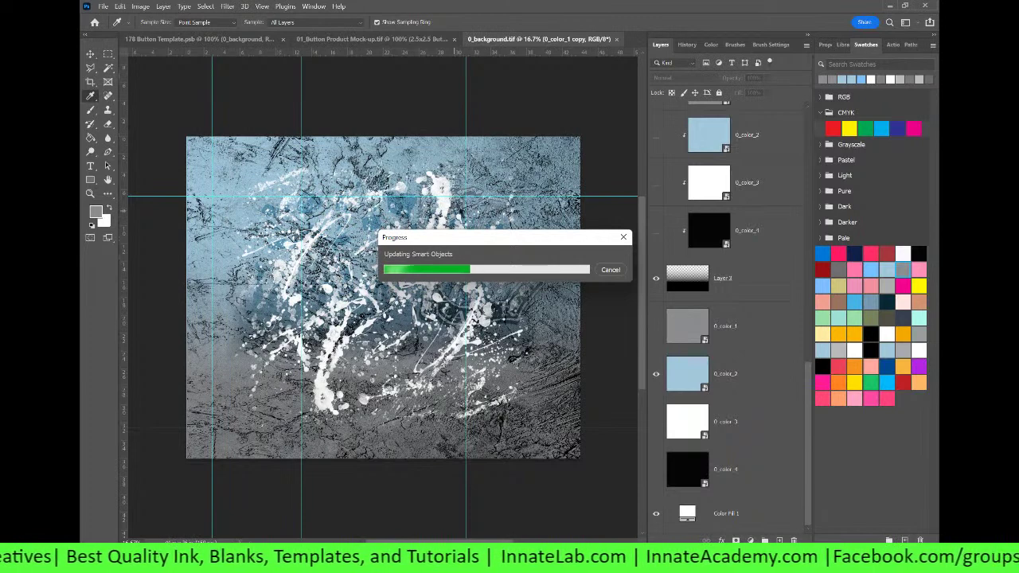
pyautogui.hotkey('ctrl', 'w')
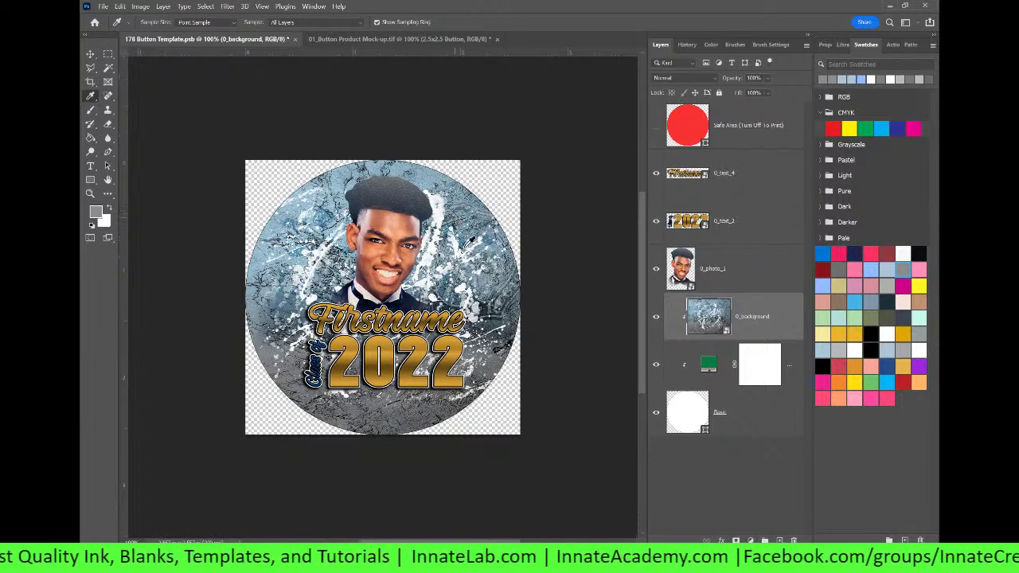
pyautogui.doubleClick(686, 173)
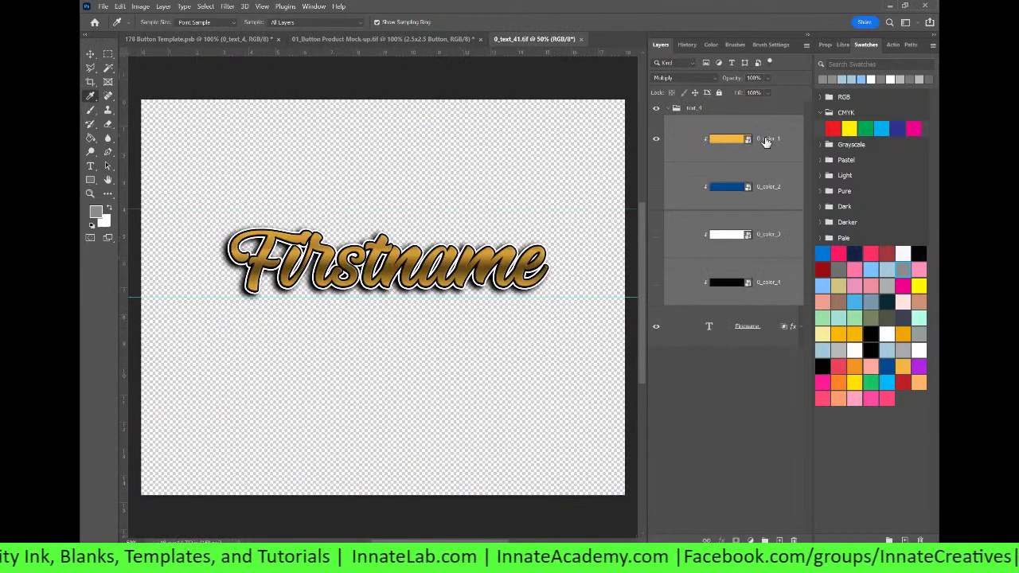
# Step: Fill the name text's 0_color_1 smart object with the gray swatch, then save and close it
pyautogui.doubleClick(726, 141)
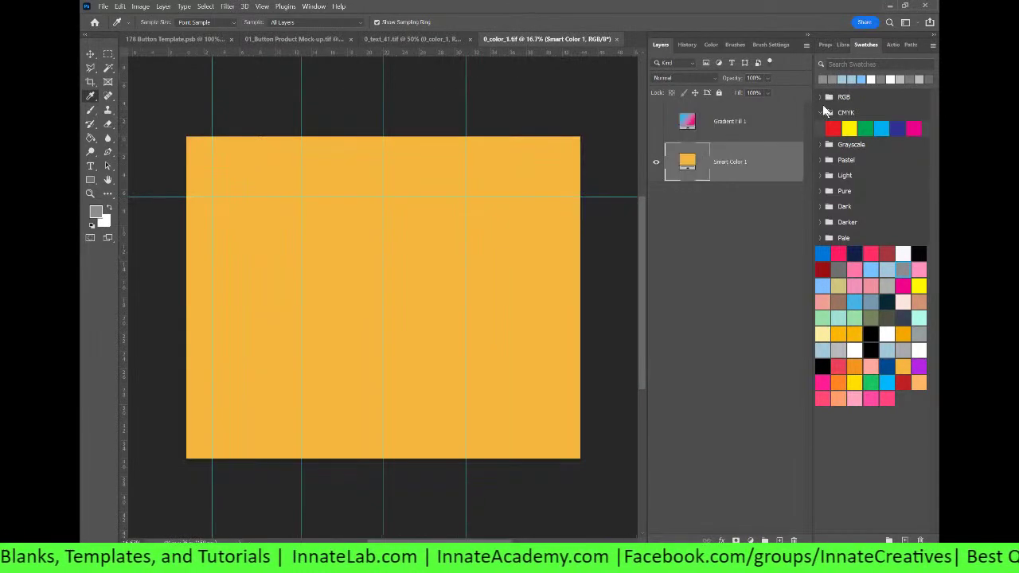
pyautogui.click(425, 39)
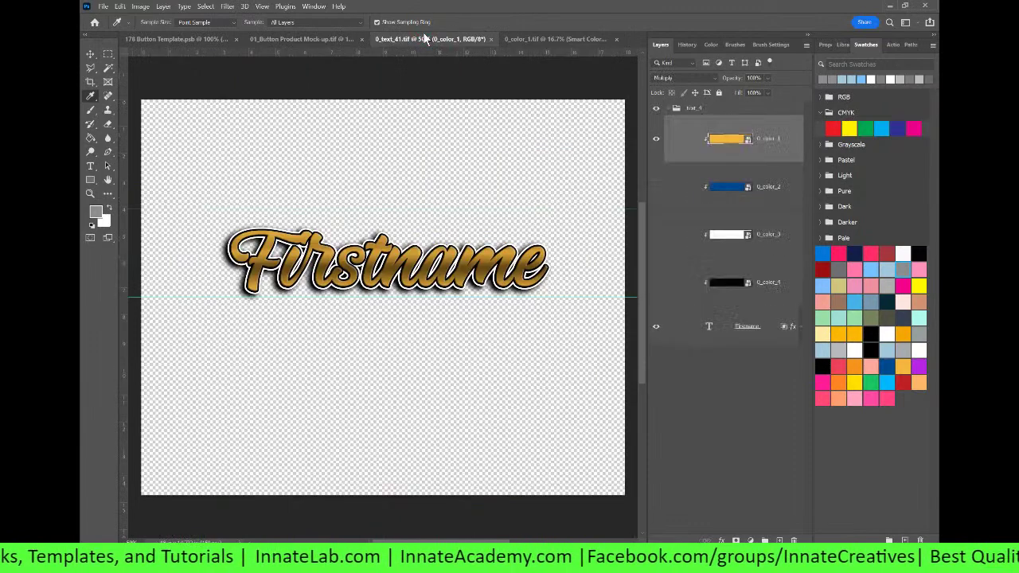
pyautogui.click(530, 38)
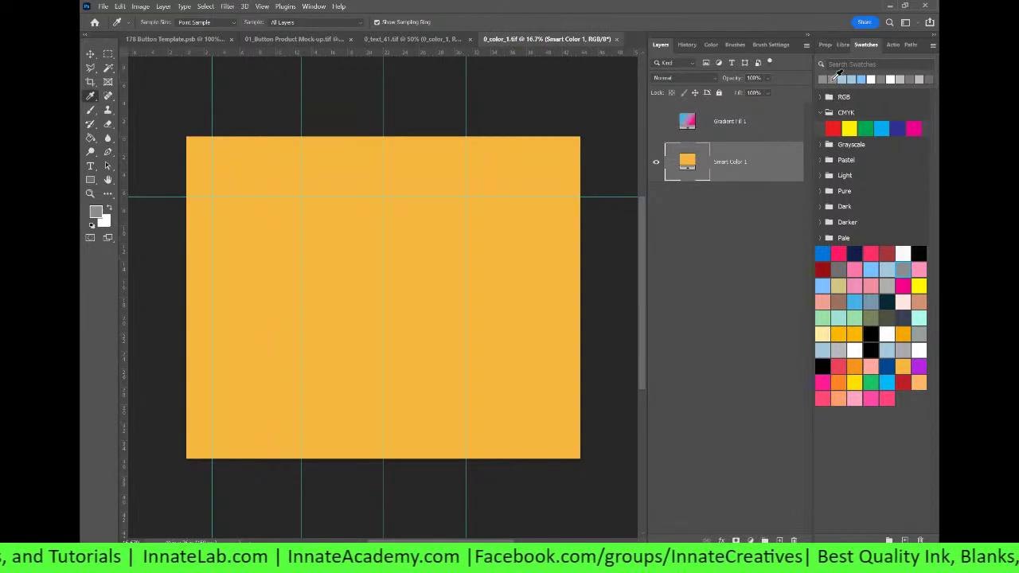
pyautogui.click(833, 78)
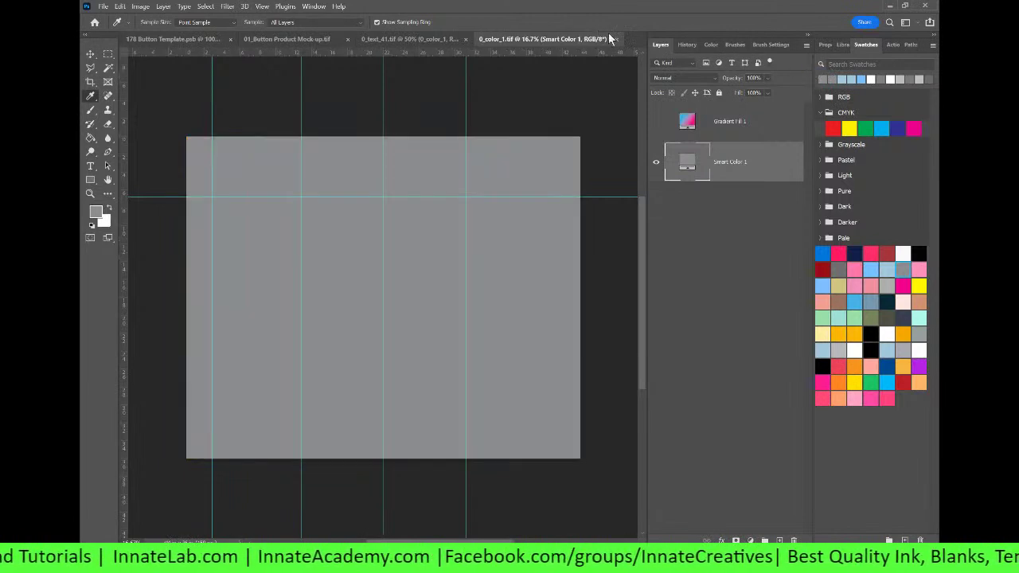
pyautogui.click(617, 38)
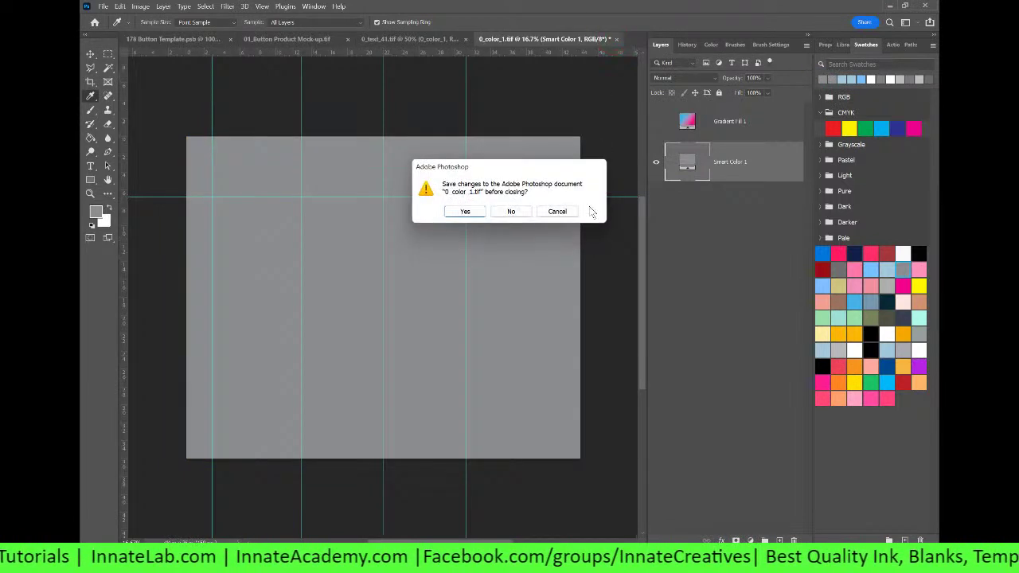
pyautogui.click(470, 213)
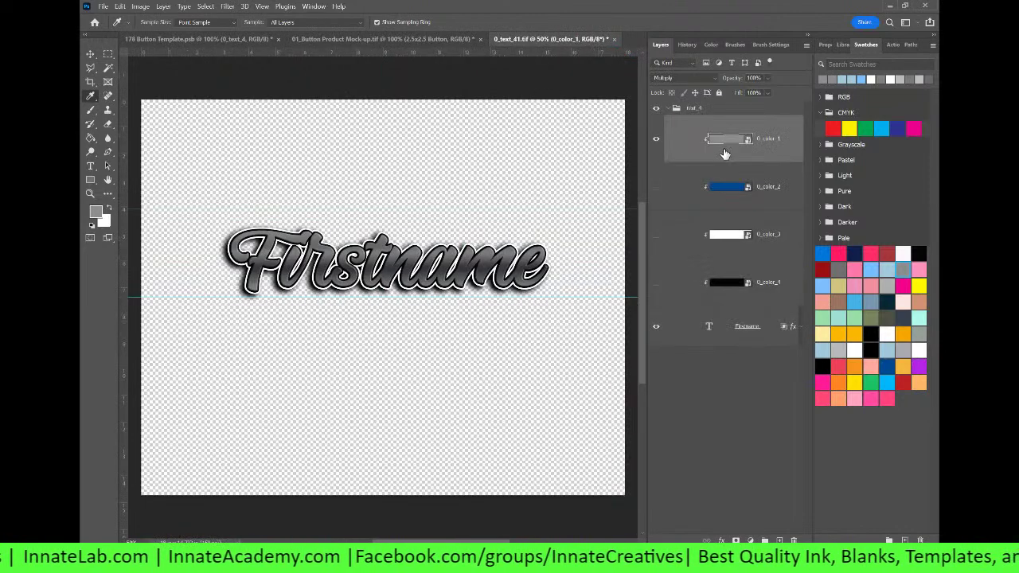
# Step: Refill the name text's 0_color_1 smart object with the pale blue swatch, then save and close it
pyautogui.doubleClick(725, 146)
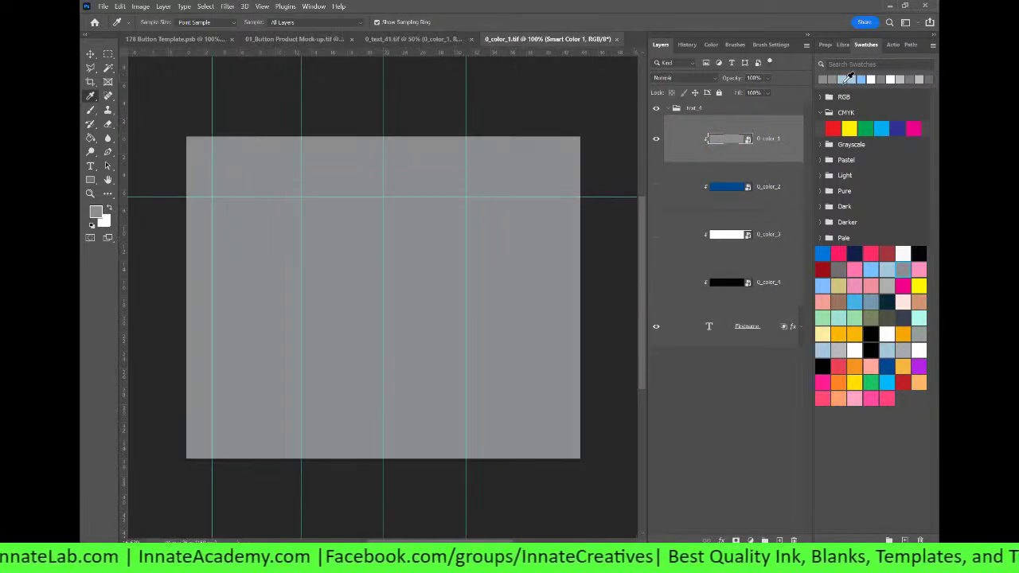
pyautogui.click(850, 79)
pyautogui.click(616, 39)
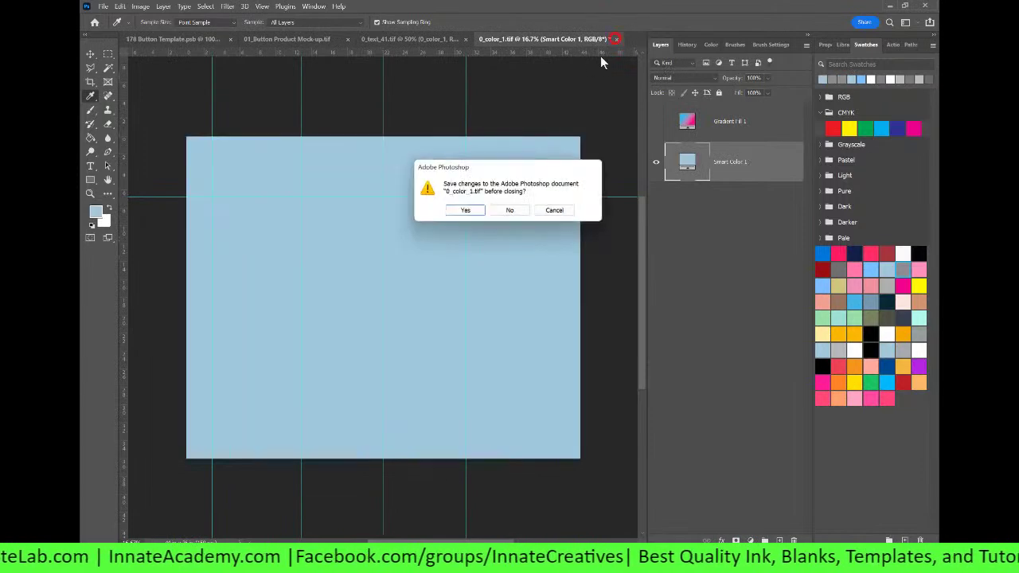
pyautogui.click(458, 210)
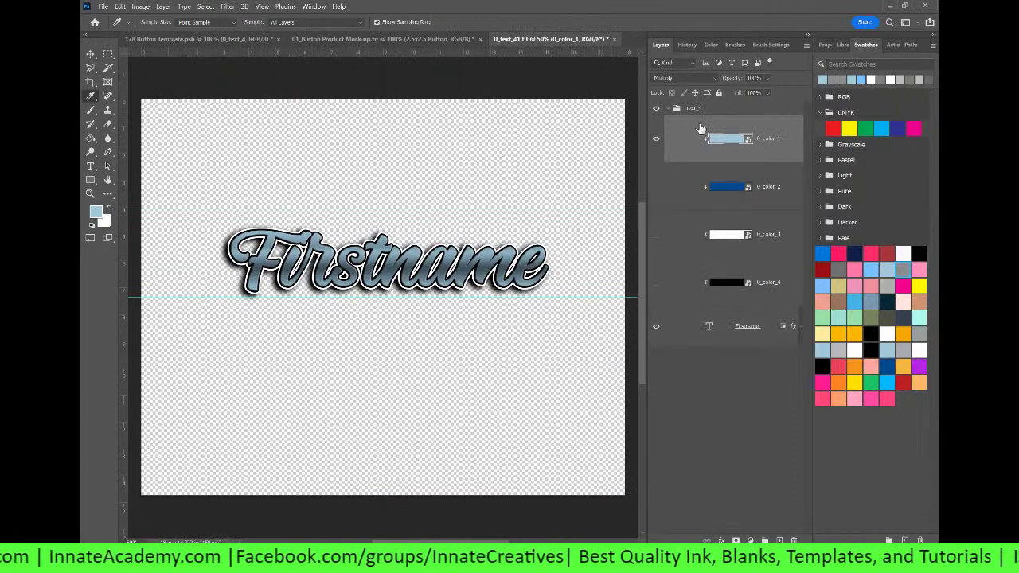
# Step: Fill the name text's 0_color_2 smart object with the gray swatch, then save and close it
pyautogui.click(732, 189)
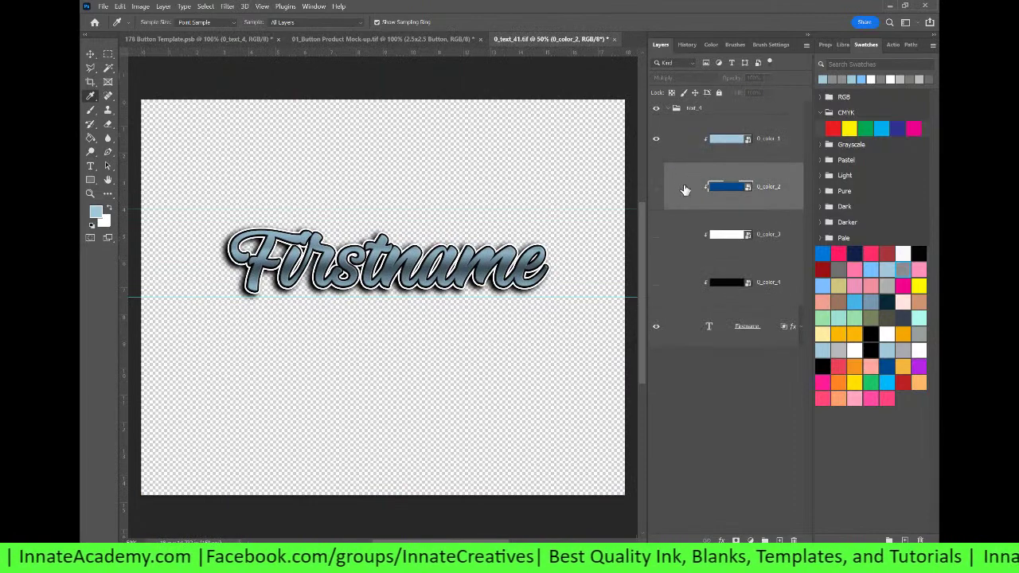
pyautogui.doubleClick(719, 189)
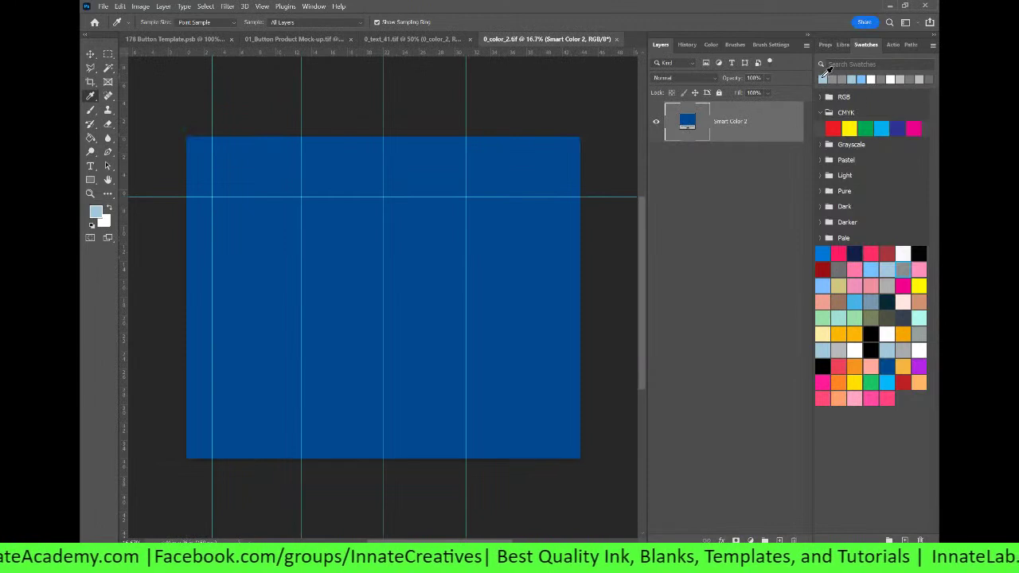
pyautogui.click(831, 79)
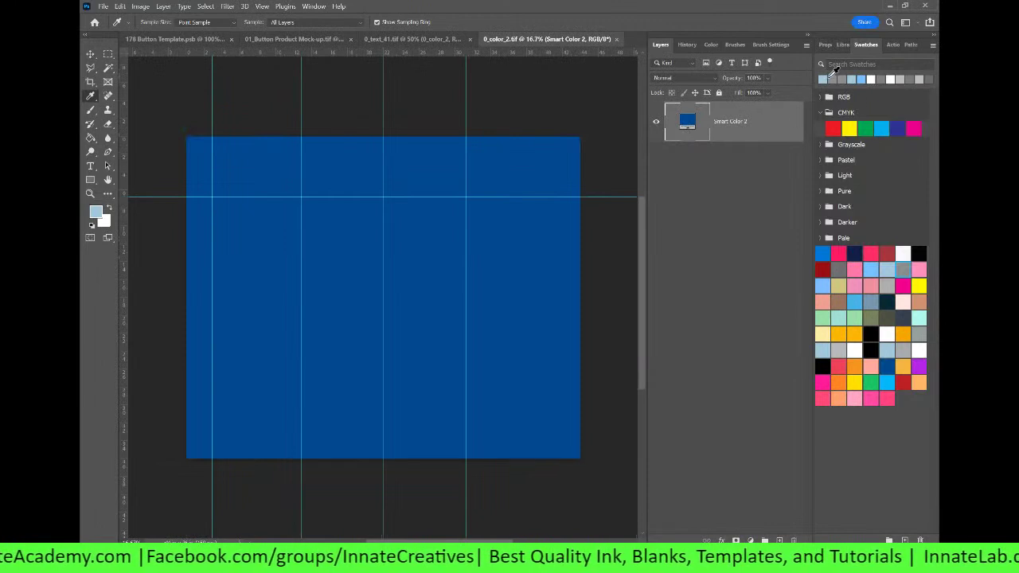
pyautogui.hotkey('alt', 'BackSpace')
pyautogui.click(616, 39)
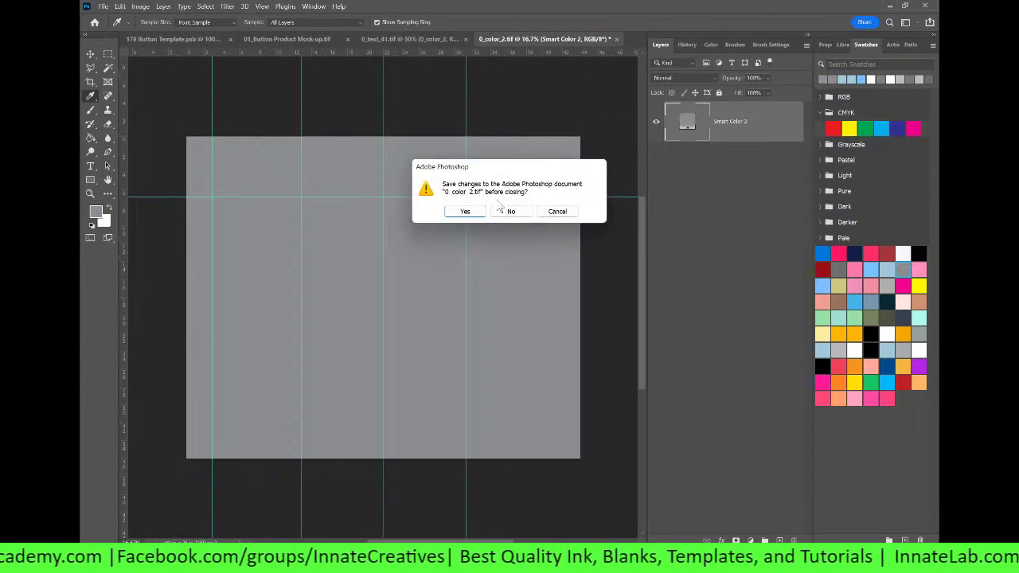
pyautogui.click(466, 210)
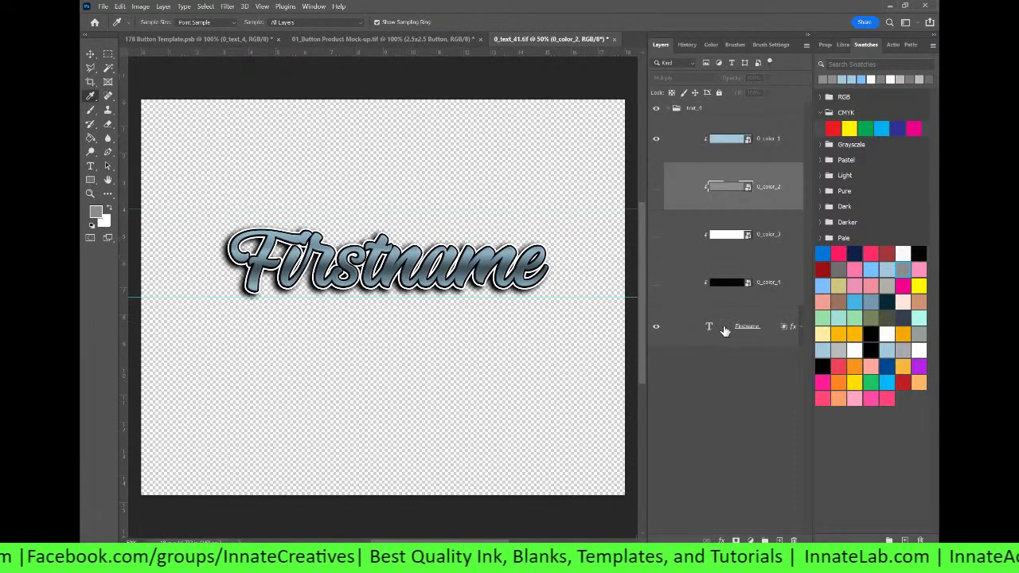
# Step: Apply the preset from the Metallic Style group to the Firstname text layer
pyautogui.doubleClick(793, 327)
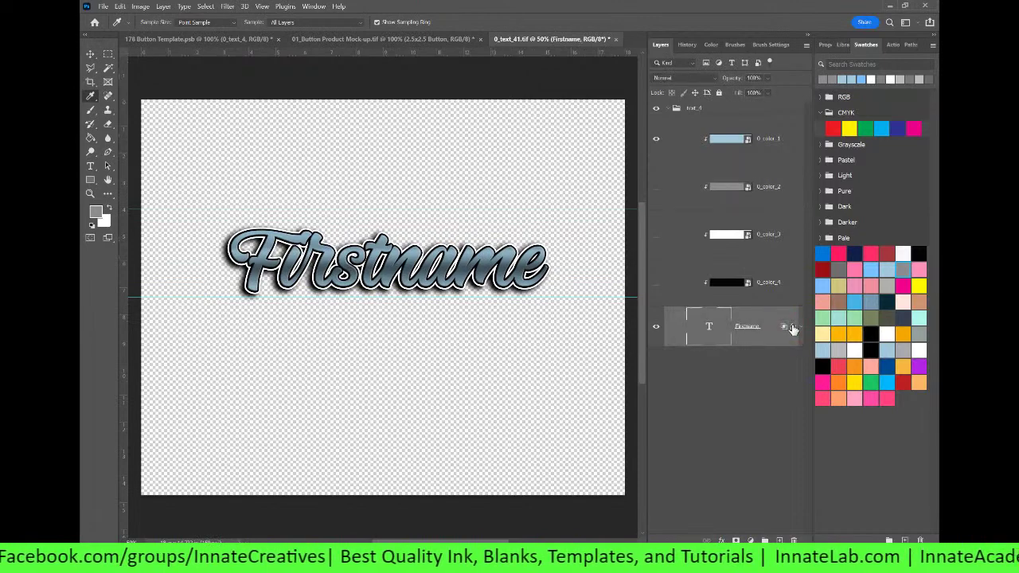
pyautogui.click(546, 111)
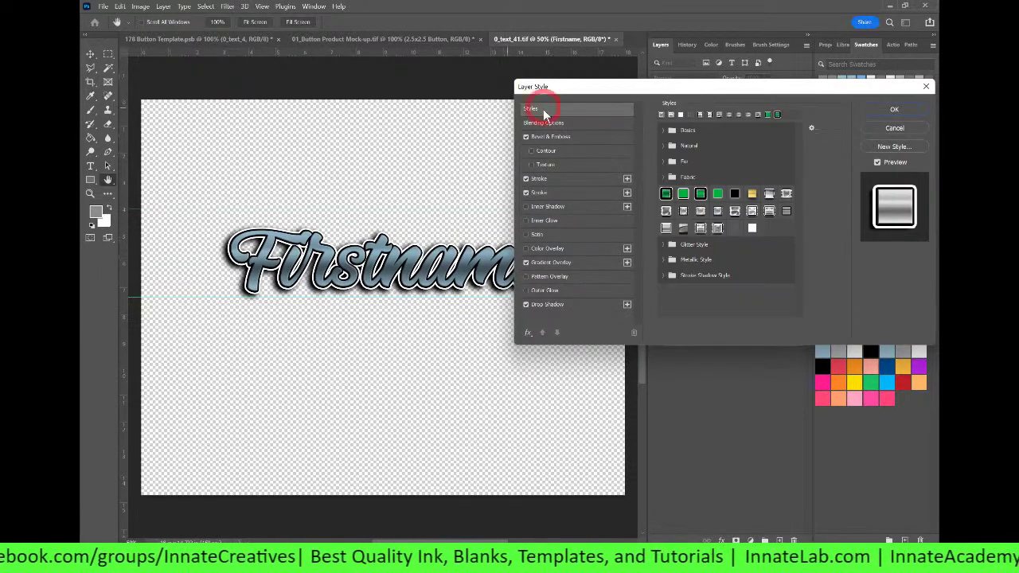
pyautogui.click(667, 260)
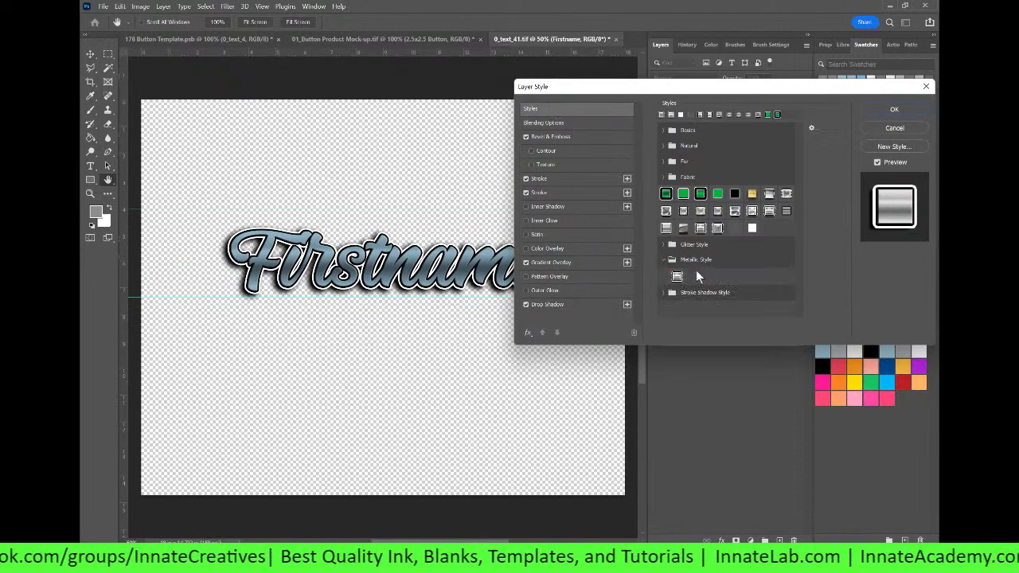
pyautogui.click(676, 276)
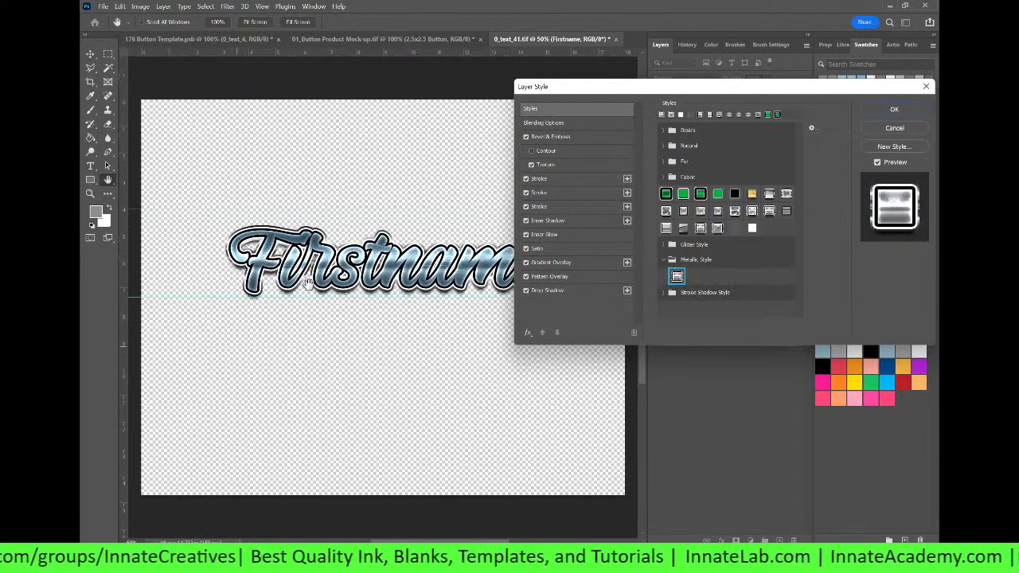
pyautogui.click(876, 112)
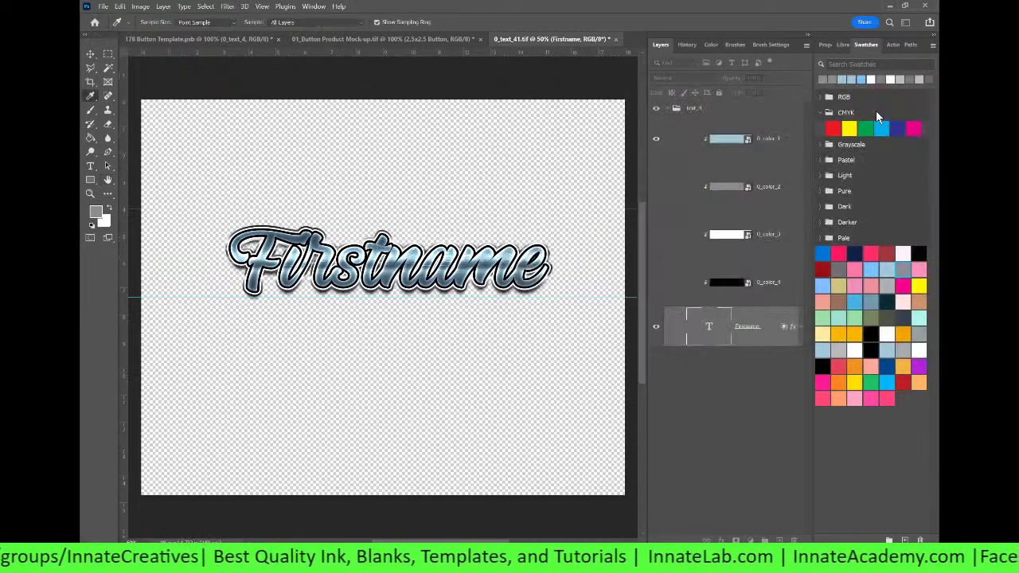
# Step: Save and close the name text document, then open the button template's 0_text_2 smart object
pyautogui.click(617, 38)
pyautogui.click(463, 211)
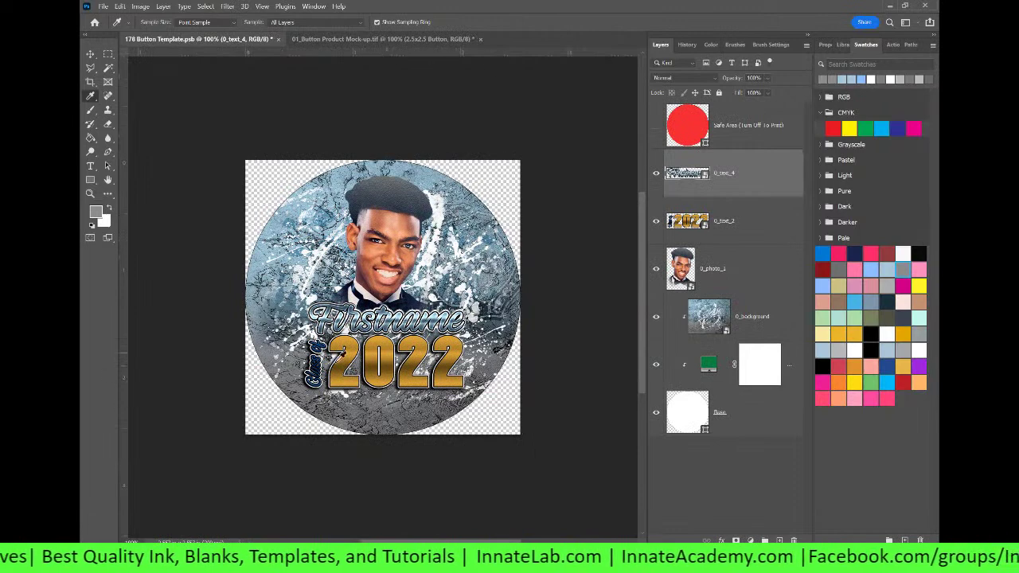
pyautogui.click(681, 226)
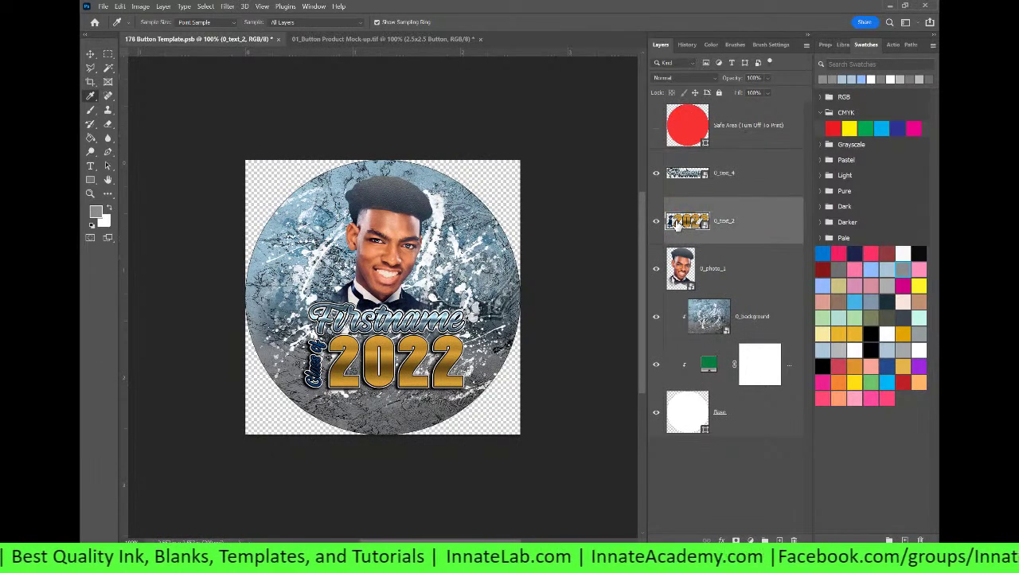
pyautogui.doubleClick(682, 221)
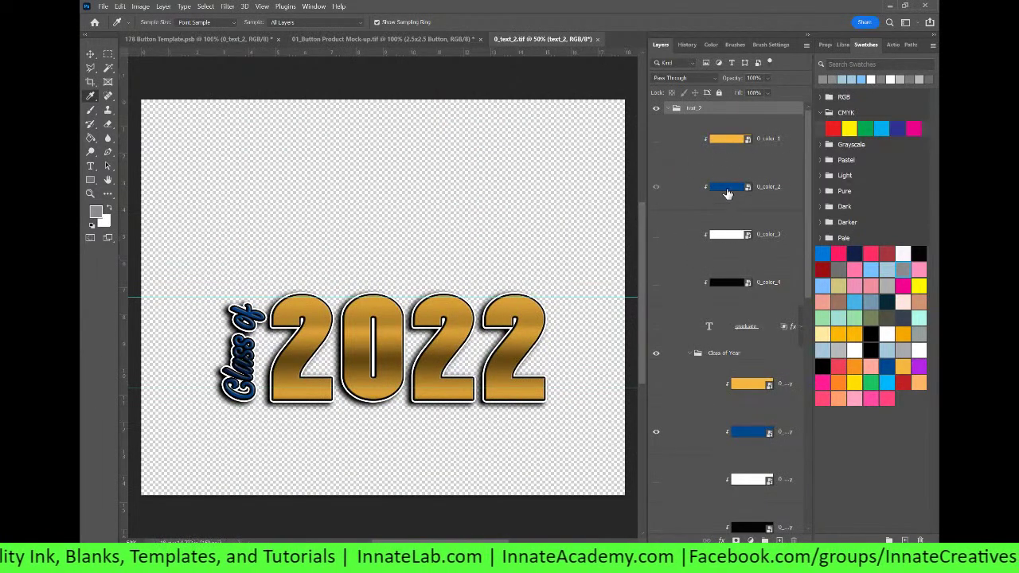
# Step: Fill the class year text's 0_color_1 smart object with the pale blue swatch, then save and close it
pyautogui.doubleClick(727, 142)
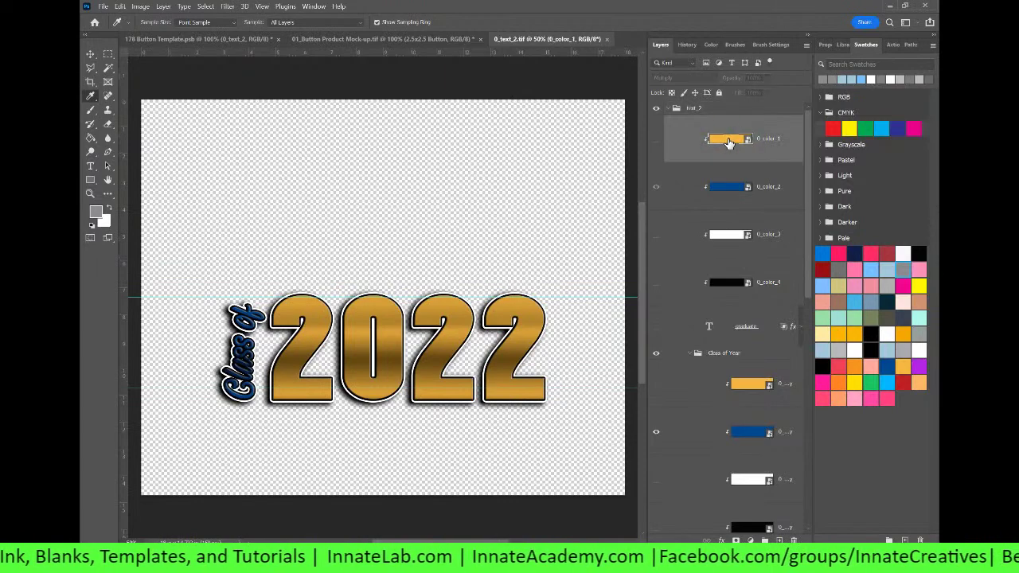
pyautogui.click(842, 78)
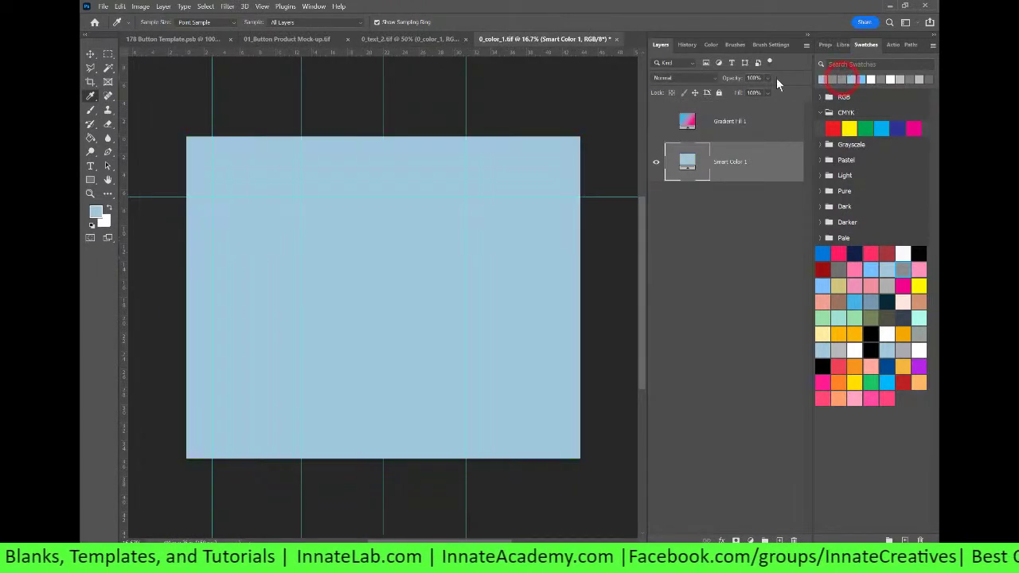
pyautogui.click(615, 40)
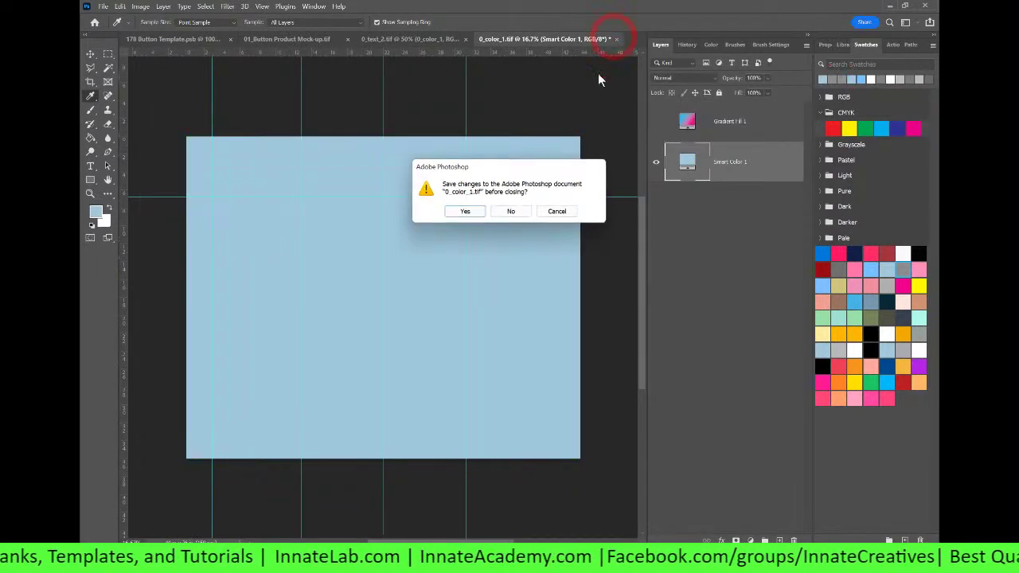
pyautogui.click(472, 212)
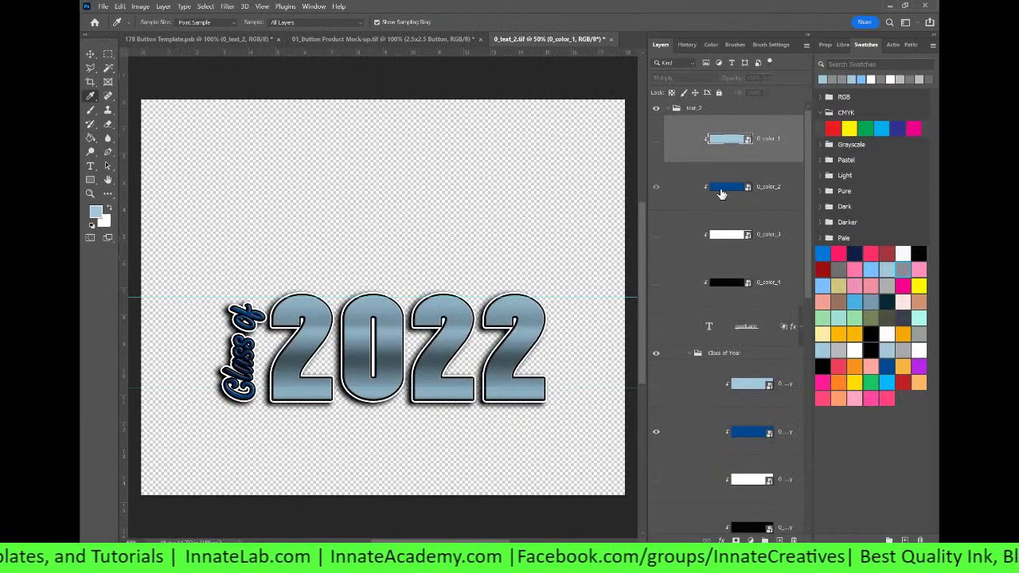
# Step: Fill the class year text's 0_color_2 smart object with the gray swatch, then save and close it
pyautogui.click(720, 193)
pyautogui.doubleClick(720, 193)
pyautogui.click(832, 78)
pyautogui.hotkey('alt', 'BackSpace')
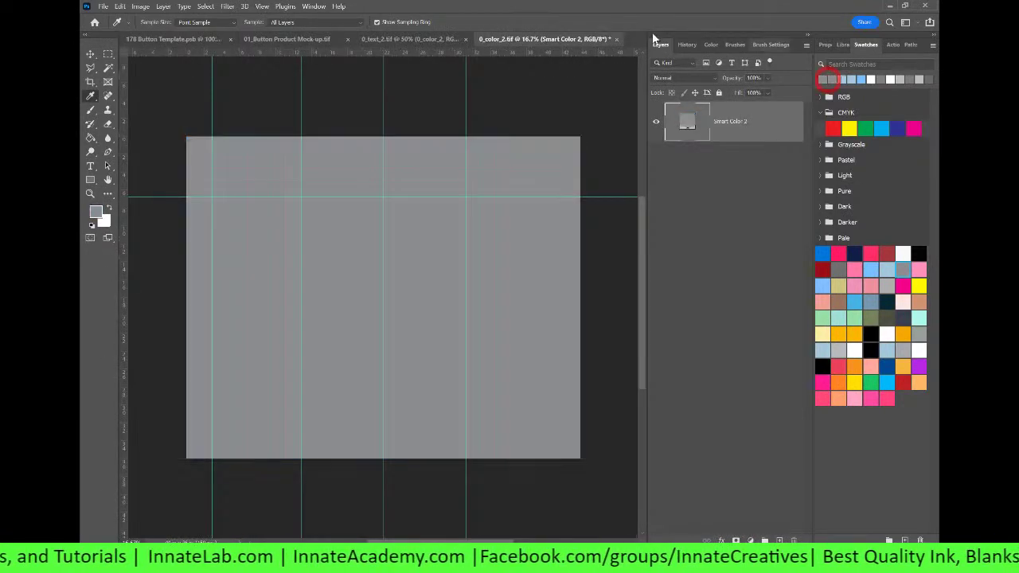
pyautogui.click(616, 39)
pyautogui.click(467, 212)
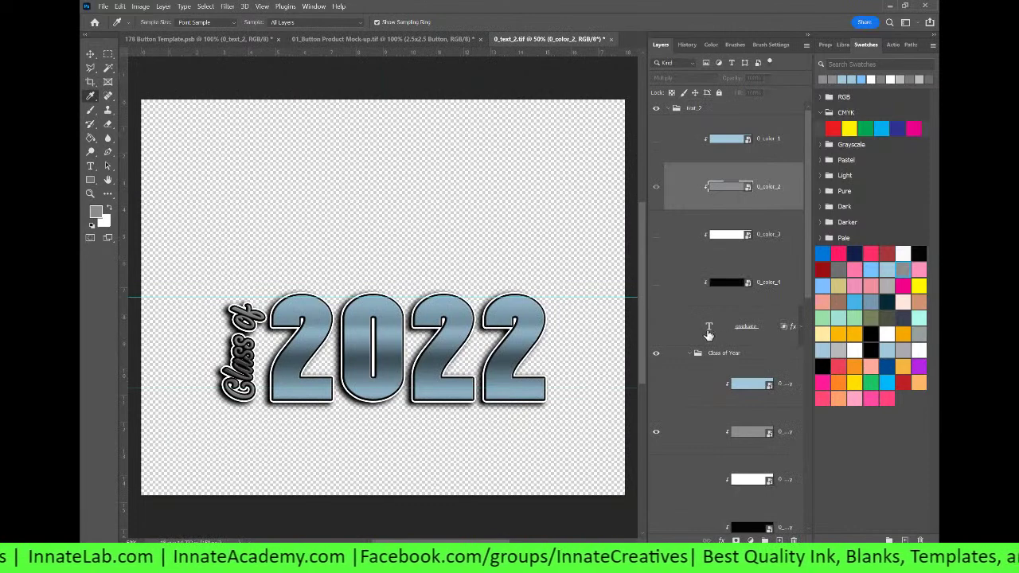
# Step: Collapse the Class of Year group and turn on the graduate text layer's visibility
pyautogui.scroll(-1, 711, 335)
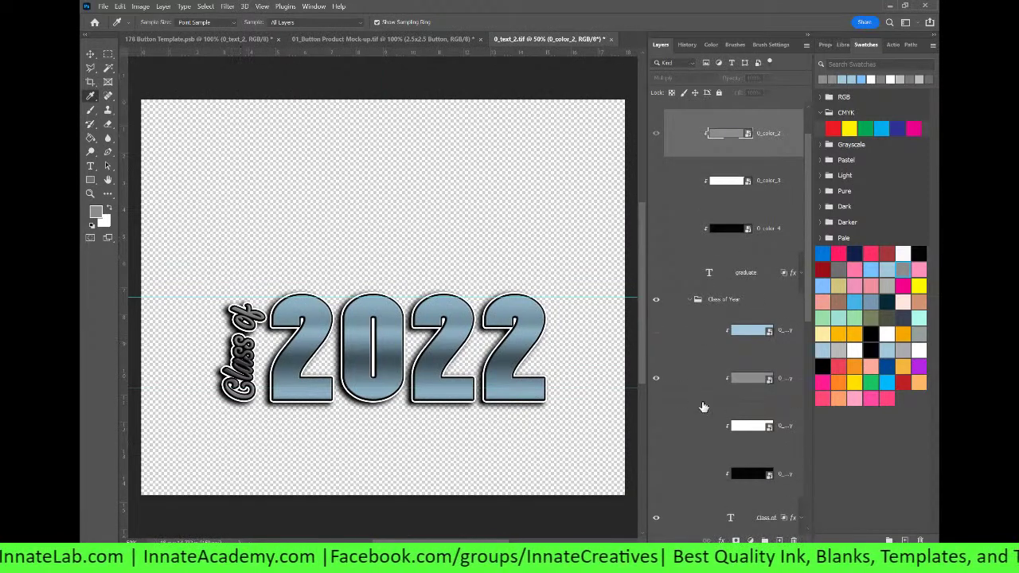
pyautogui.scroll(-3, 732, 408)
pyautogui.scroll(-1, 733, 408)
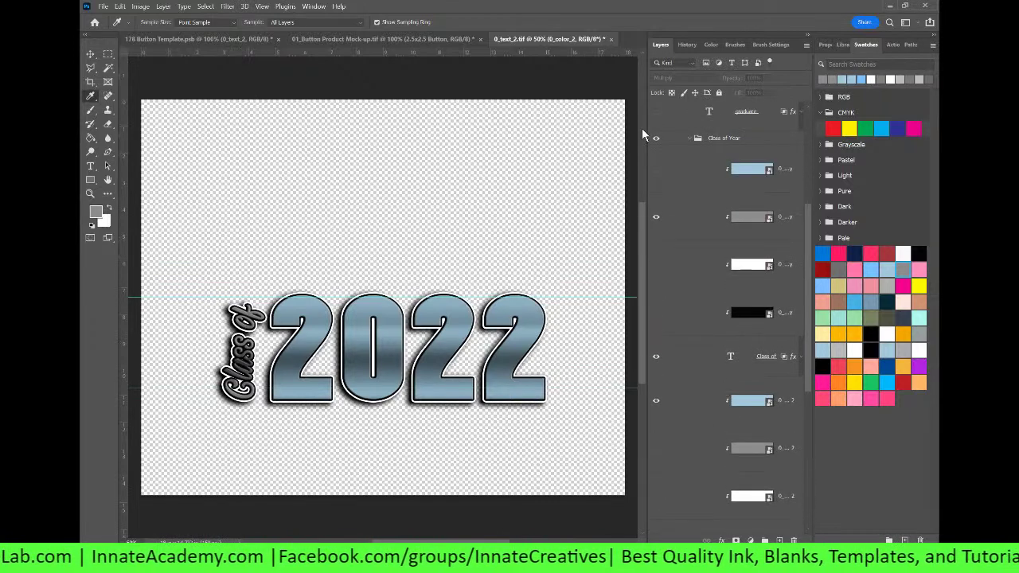
pyautogui.click(690, 138)
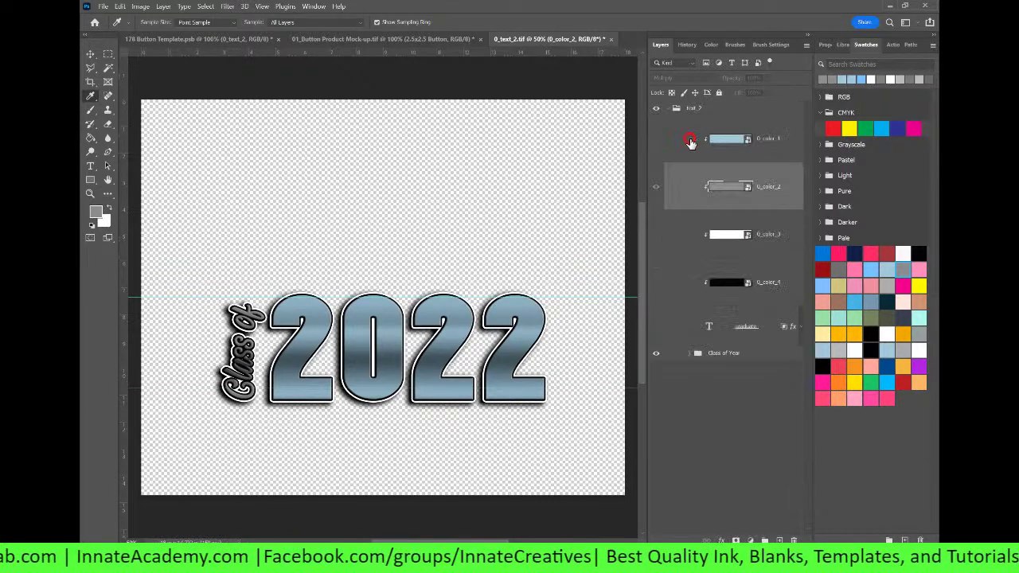
pyautogui.click(657, 328)
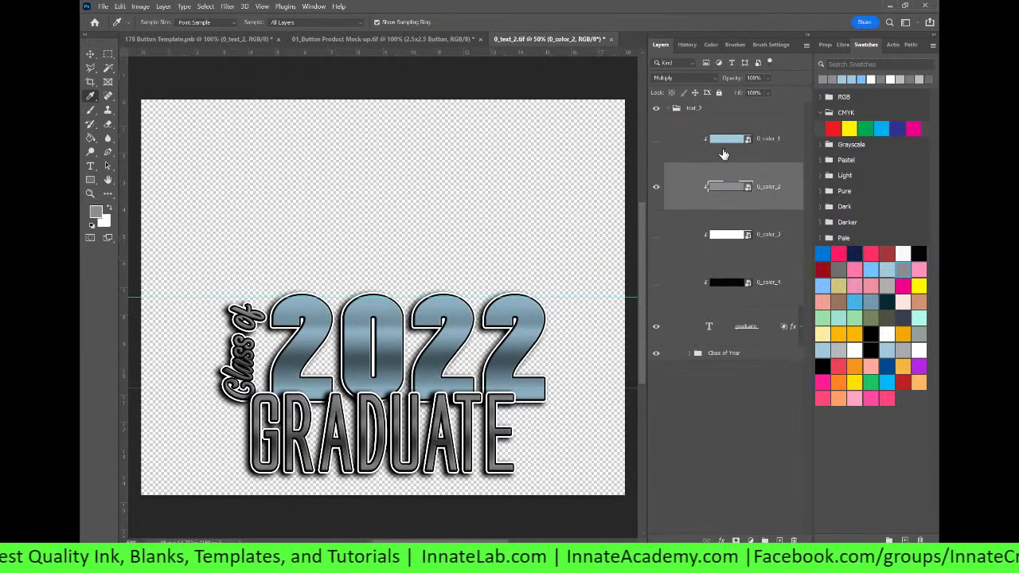
# Step: Apply the white preset from the Stroke Shadow Style group to the Class of text layer in the Class of Year group
pyautogui.click(690, 356)
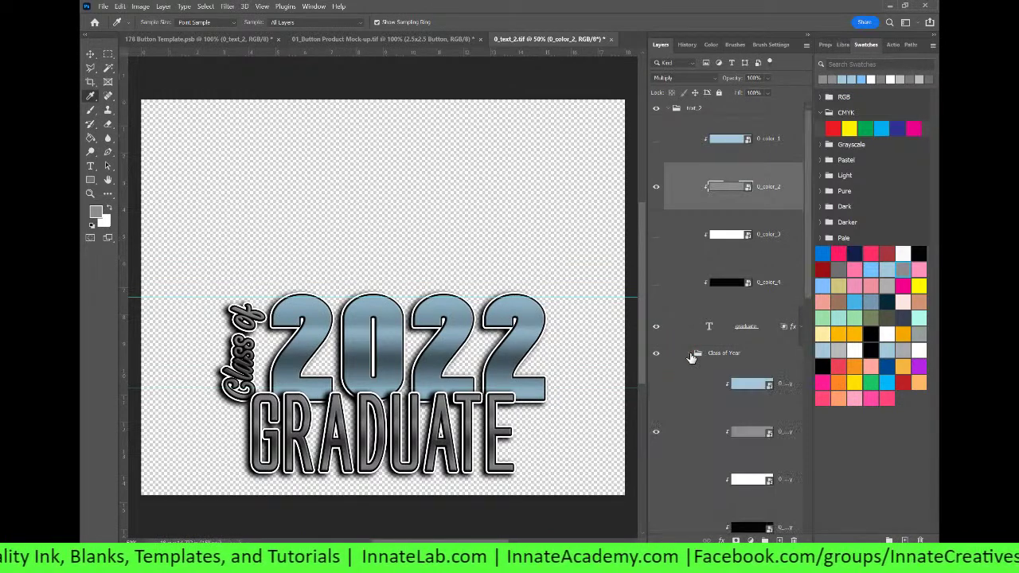
pyautogui.scroll(-5, 691, 362)
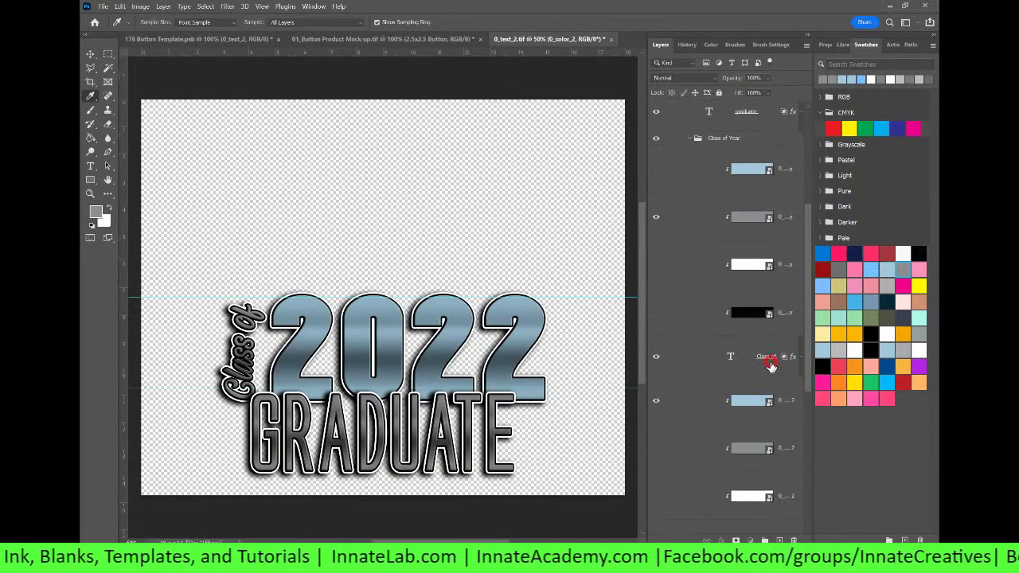
pyautogui.click(771, 363)
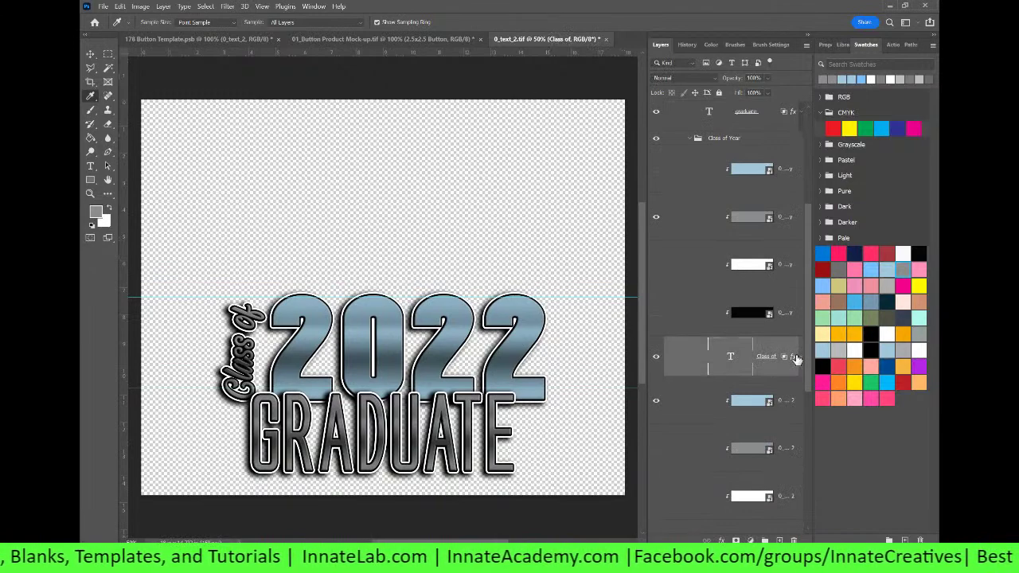
pyautogui.doubleClick(795, 357)
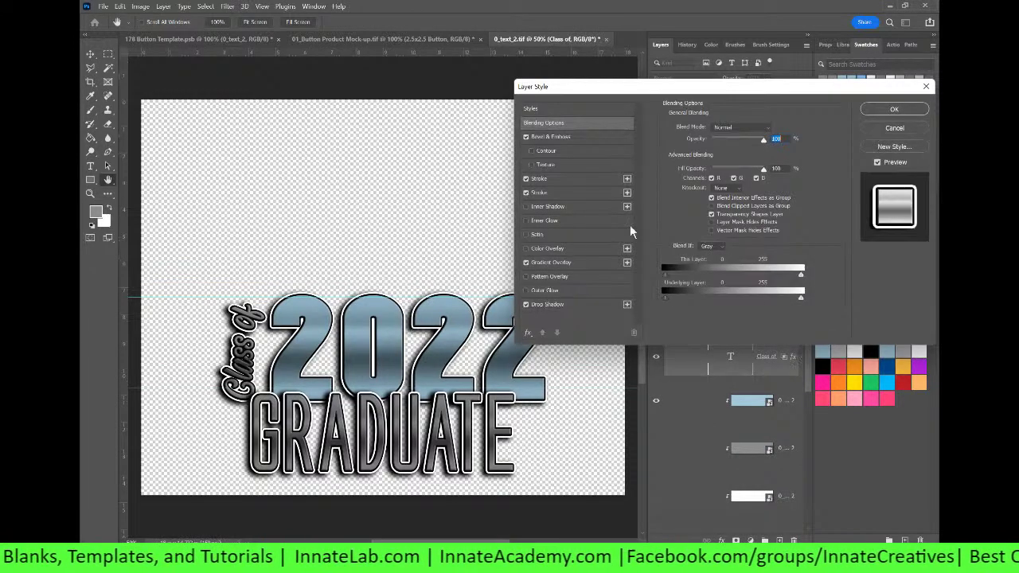
pyautogui.click(535, 108)
pyautogui.click(693, 276)
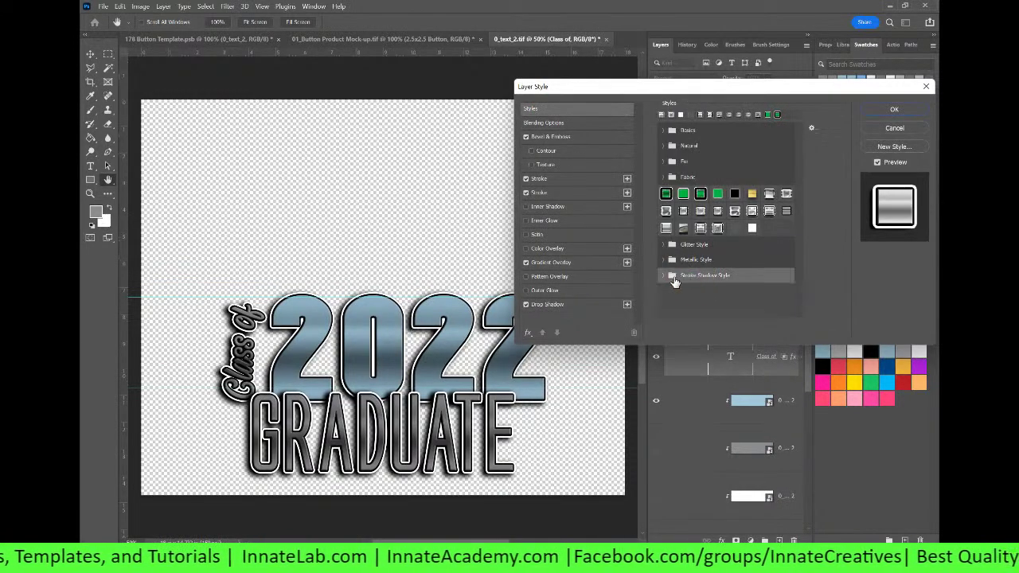
pyautogui.click(676, 293)
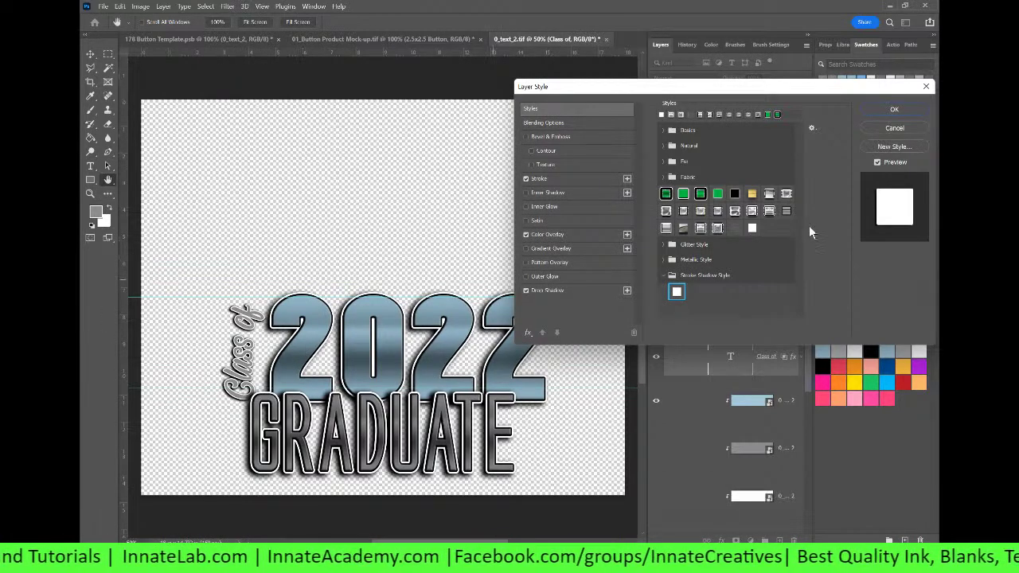
pyautogui.click(906, 109)
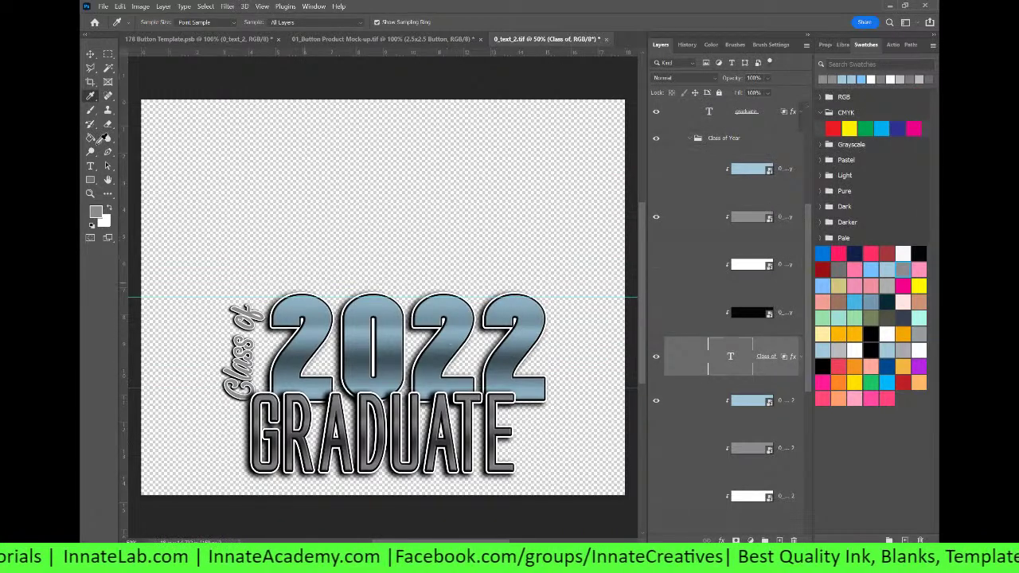
# Step: Select the 2022 text layer and apply the preset from the Glitter Style group to it
pyautogui.click(91, 55)
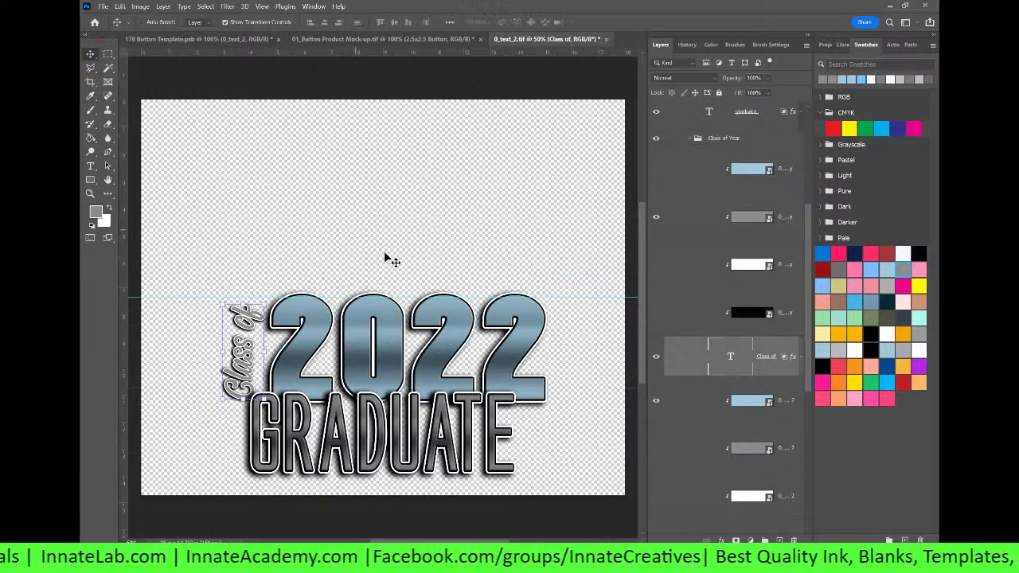
pyautogui.rightClick(455, 316)
pyautogui.click(469, 349)
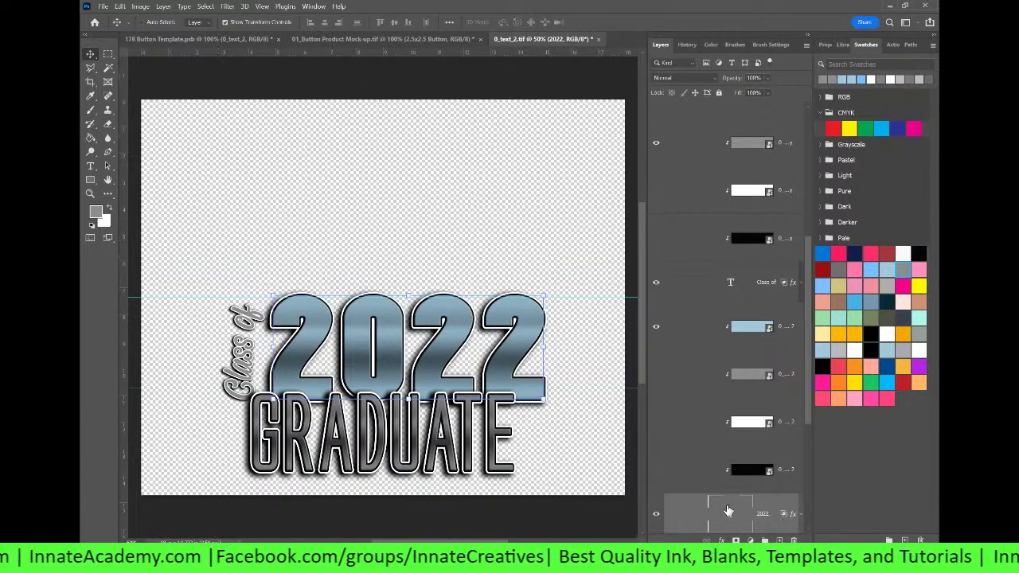
pyautogui.scroll(-1, 740, 509)
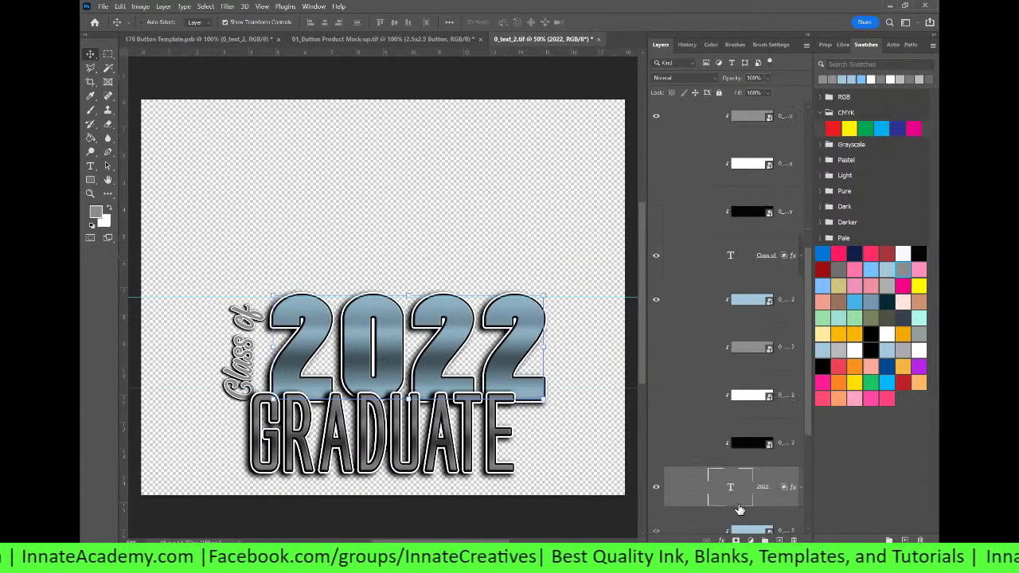
pyautogui.doubleClick(793, 489)
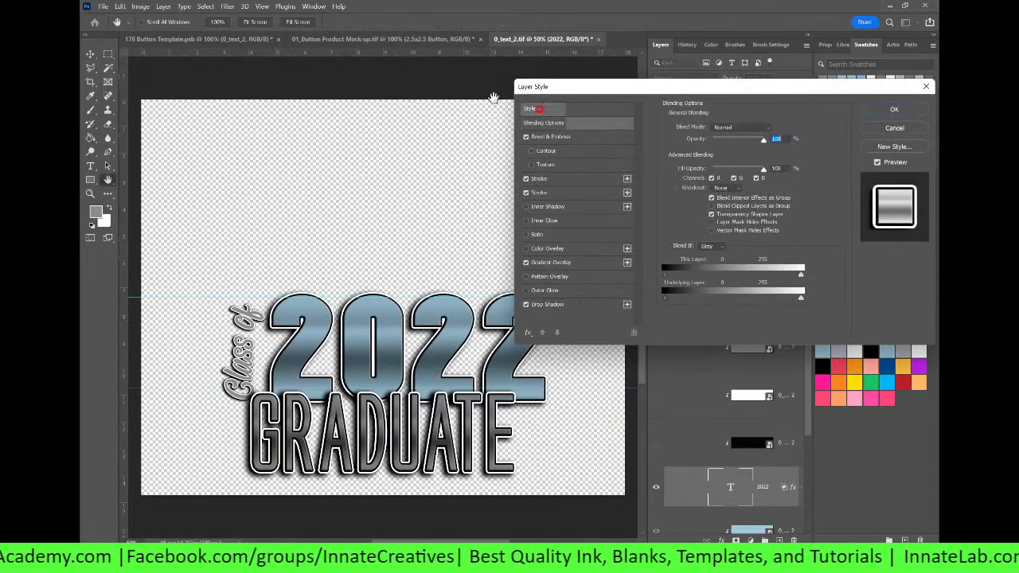
pyautogui.click(558, 109)
pyautogui.click(663, 244)
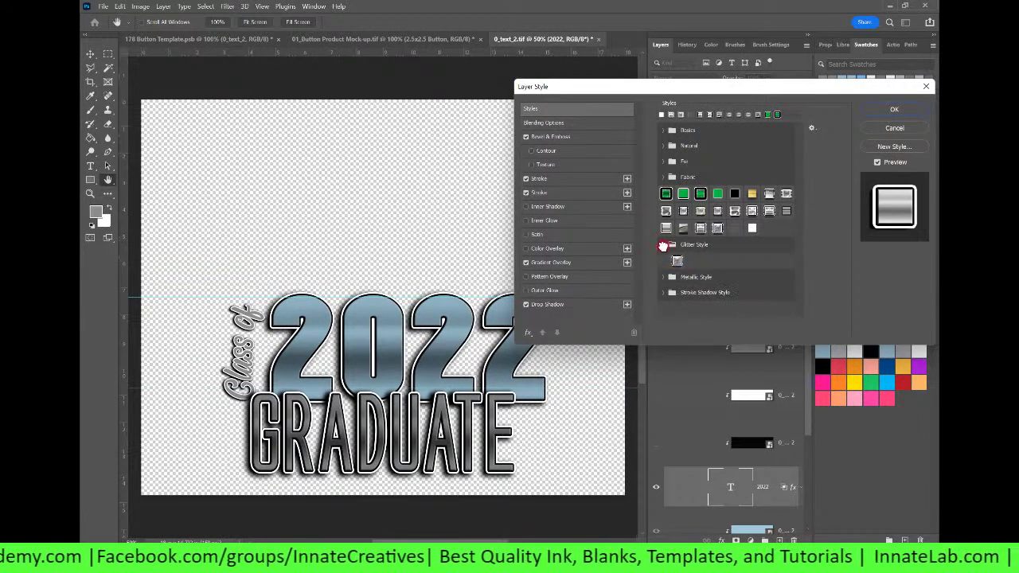
pyautogui.click(678, 260)
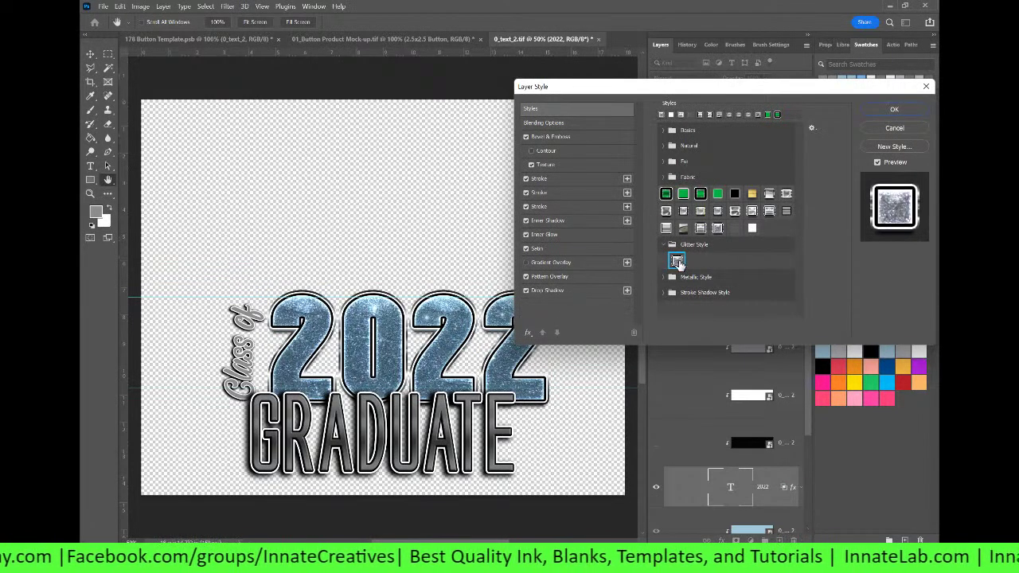
pyautogui.click(892, 110)
# Step: Hide the graduate text layer, then save and close the 0_text_2 document
pyautogui.scroll(-5, 729, 393)
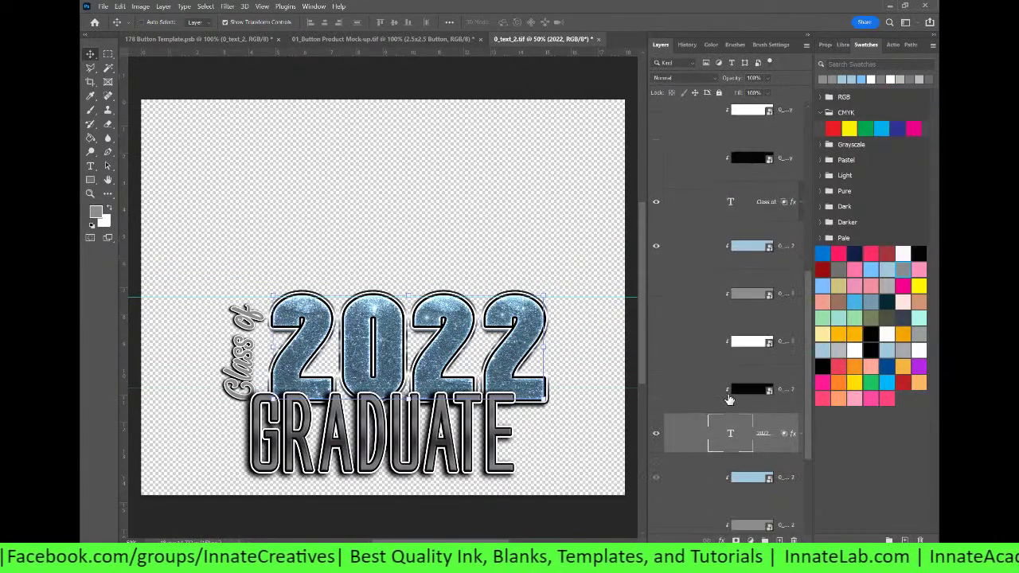
pyautogui.scroll(5, 729, 393)
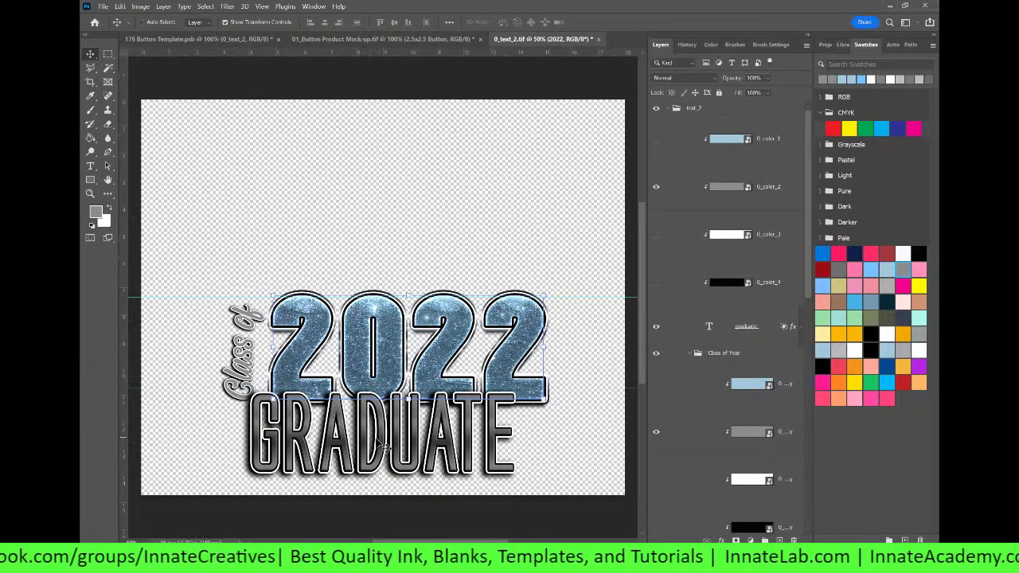
pyautogui.click(656, 328)
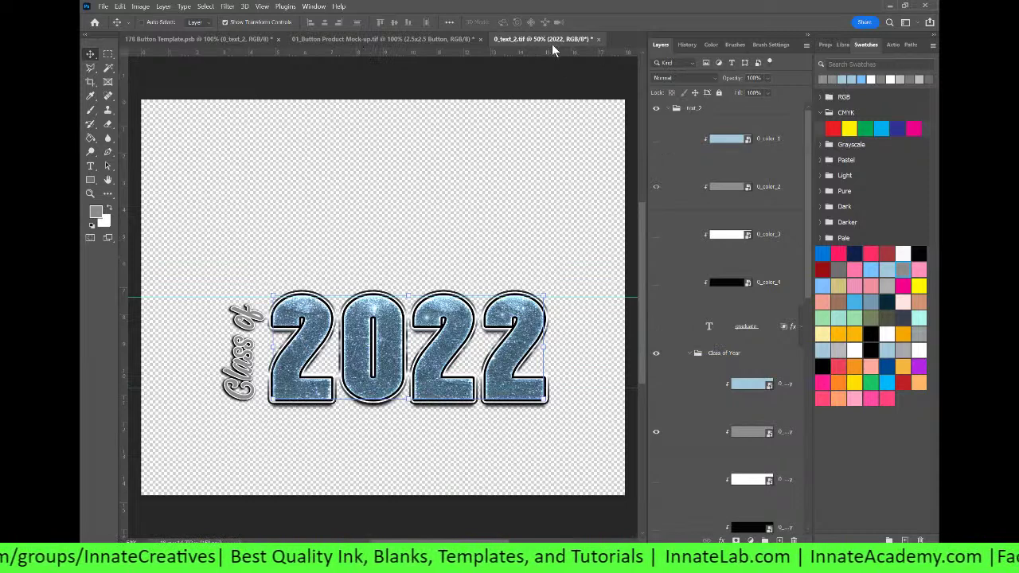
pyautogui.click(597, 39)
pyautogui.click(465, 211)
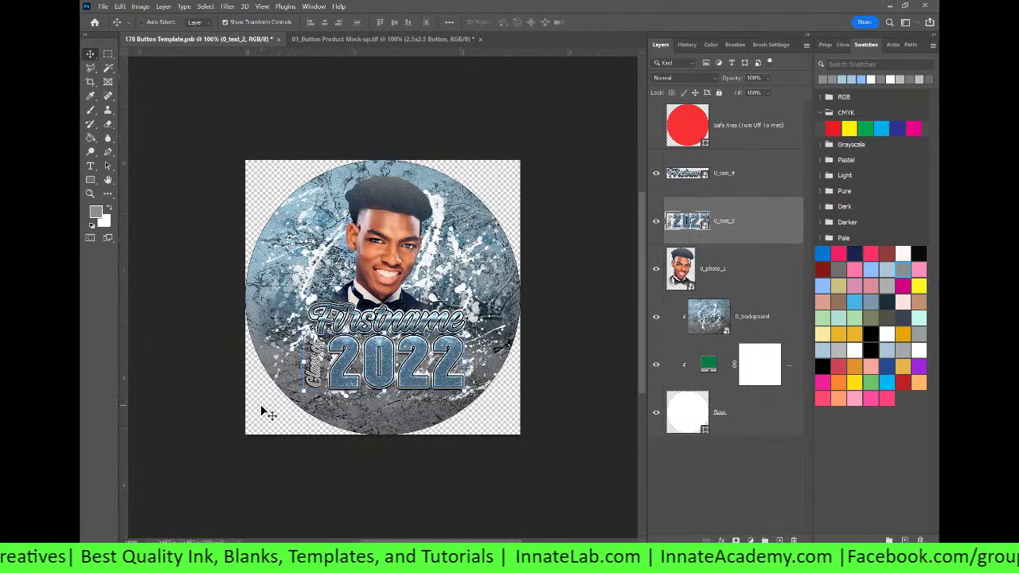
# Step: Select the 0_background layer, save the 178 Button Template document, and switch to the 01_Button Product Mock-up document
pyautogui.click(722, 272)
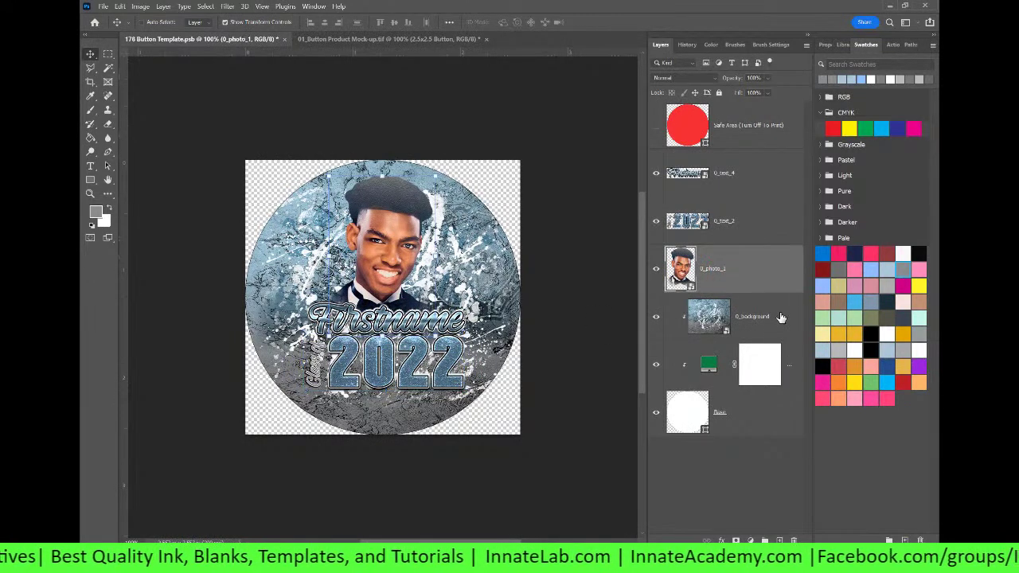
pyautogui.click(781, 317)
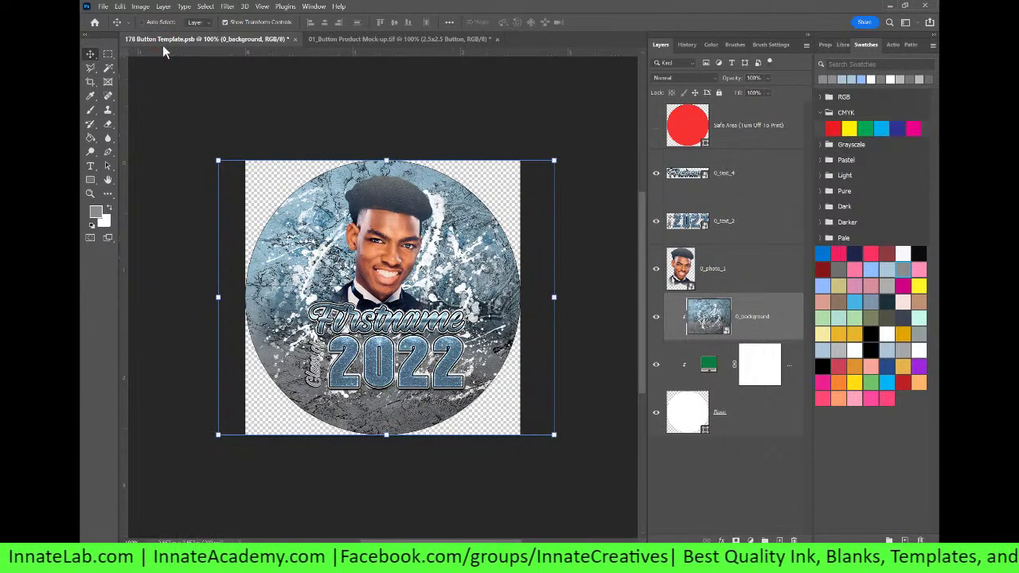
pyautogui.hotkey('ctrl', 's')
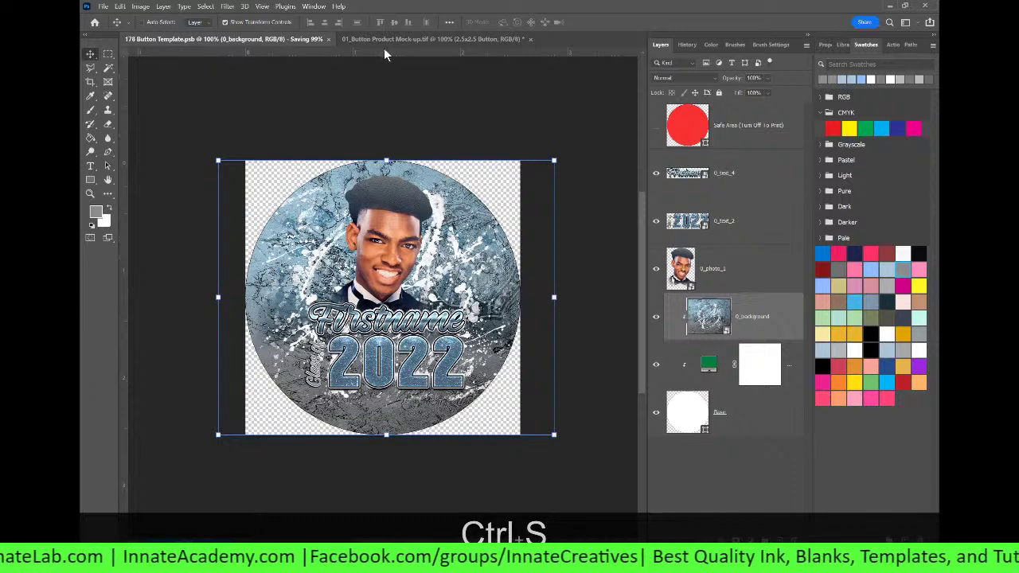
pyautogui.click(390, 39)
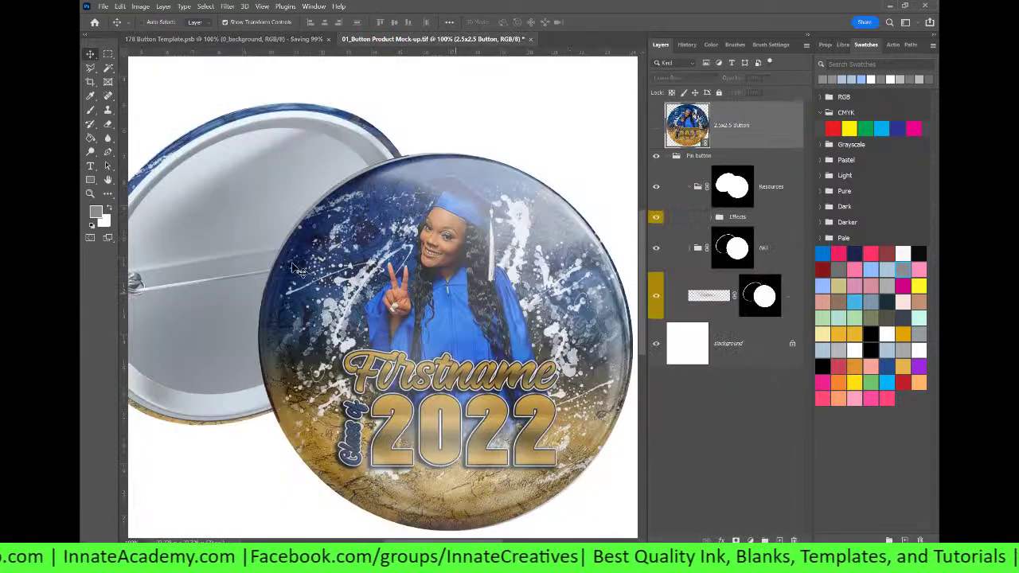
pyautogui.click(268, 39)
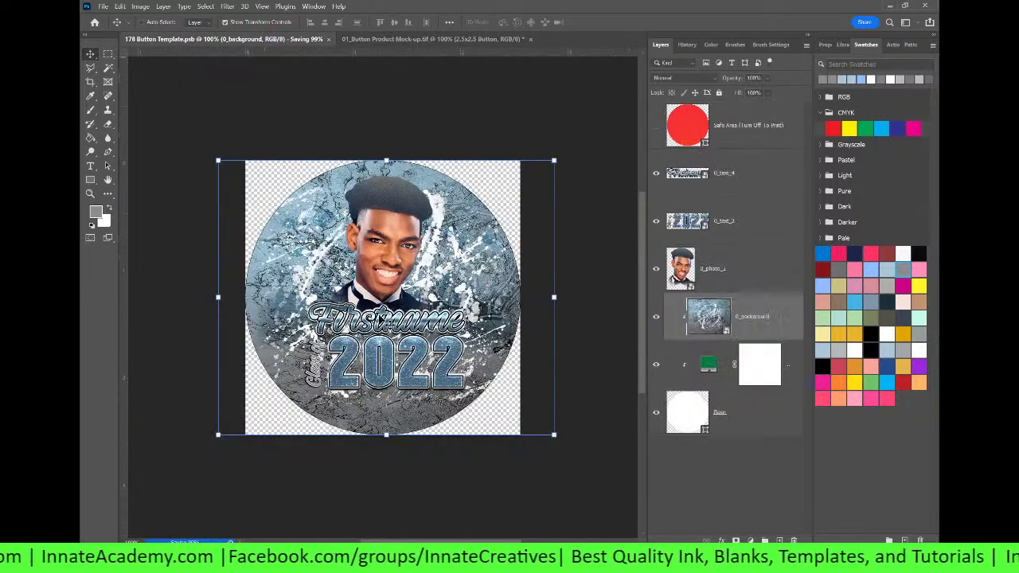
pyautogui.click(415, 38)
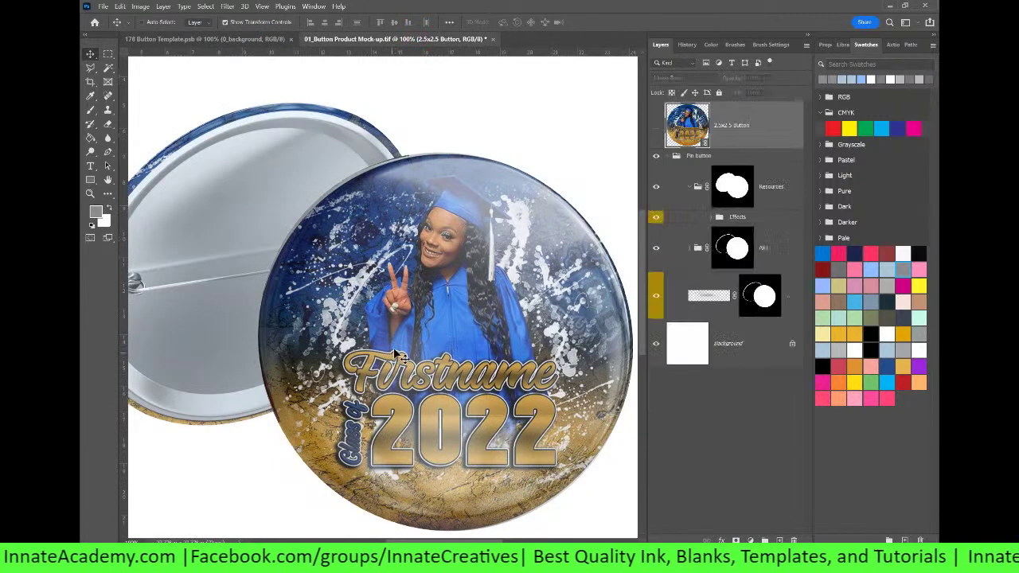